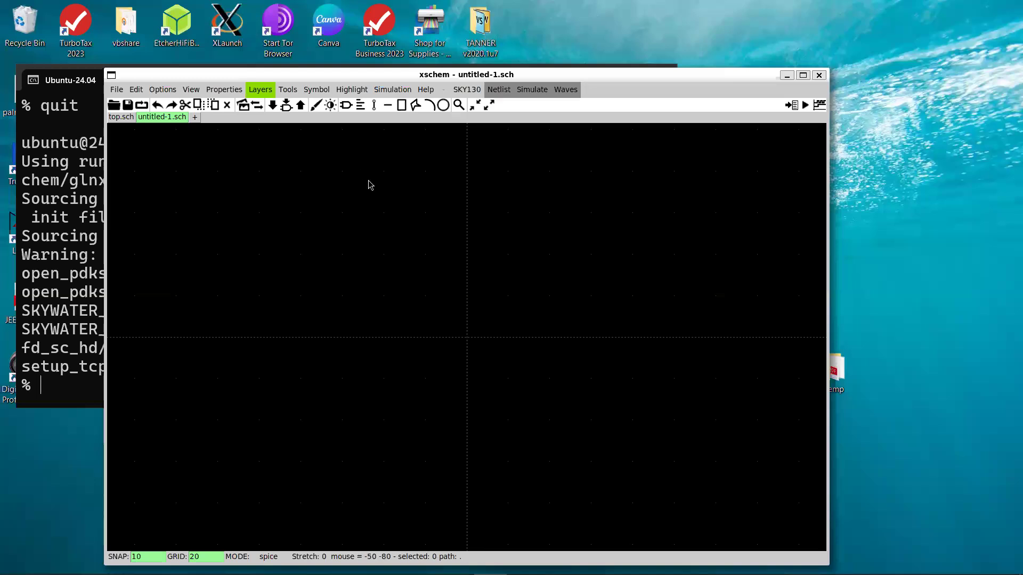
Step: Insert the voltage-controlled voltage source vcvs.sym from the devices library and place it above and right of the schematic origin
key(Insert)
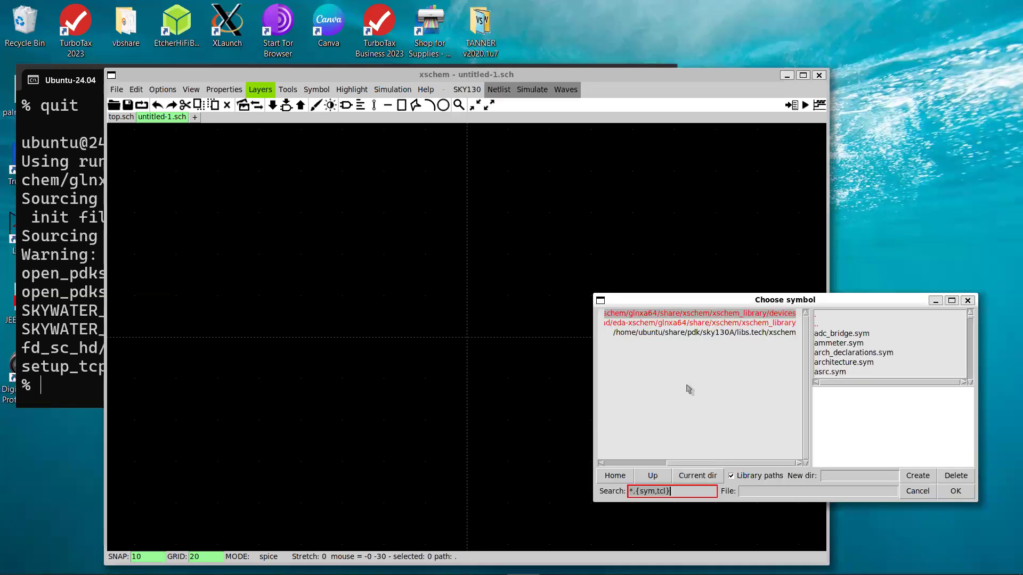
triple_click(687, 489)
text(vcv)
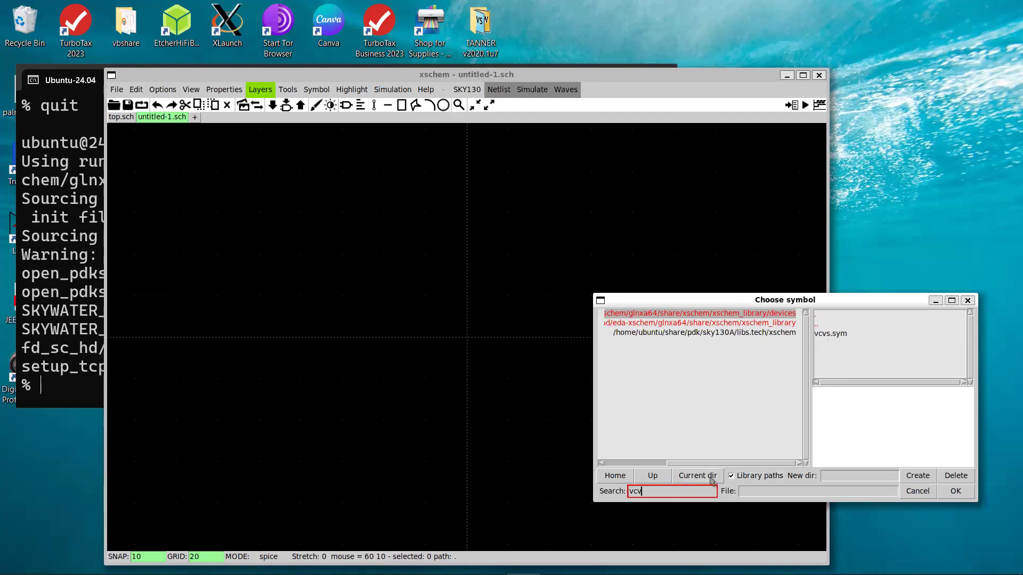
click(829, 350)
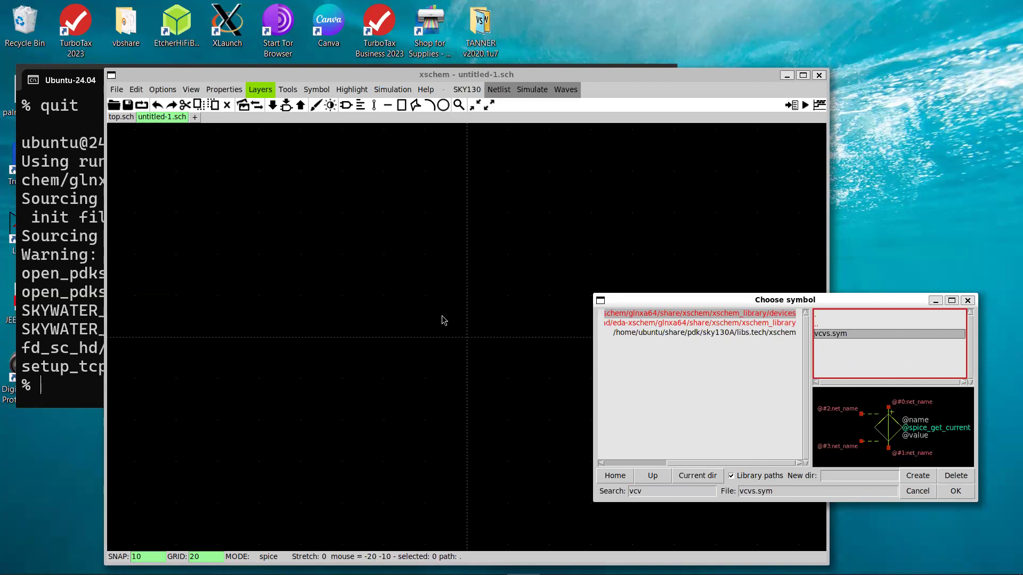
click(952, 491)
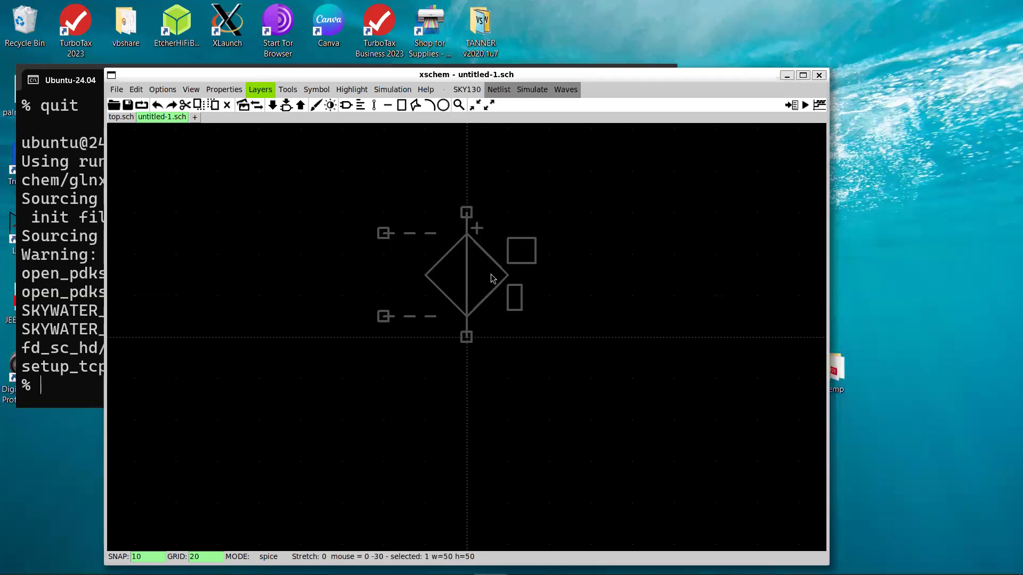
click(533, 255)
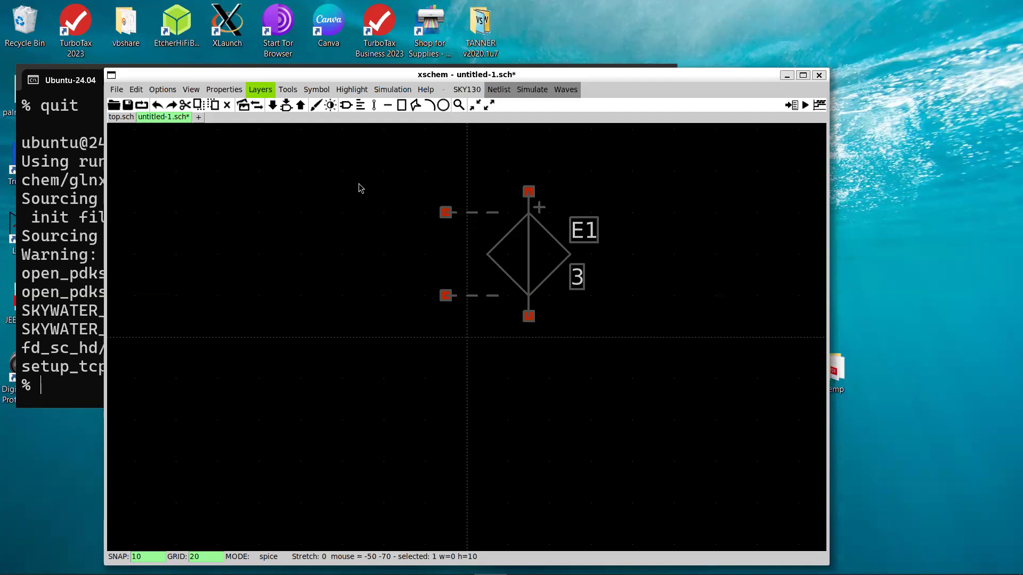
click(395, 228)
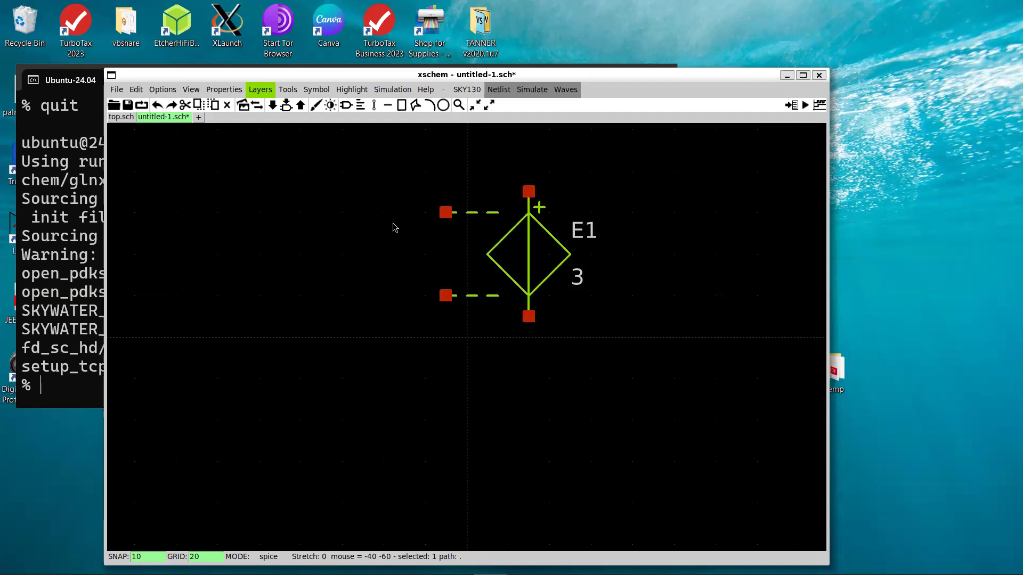
Step: Move the voltage-controlled source about 20 units right and 10 units down to leave room for pins around it
drag(514, 254, 554, 283)
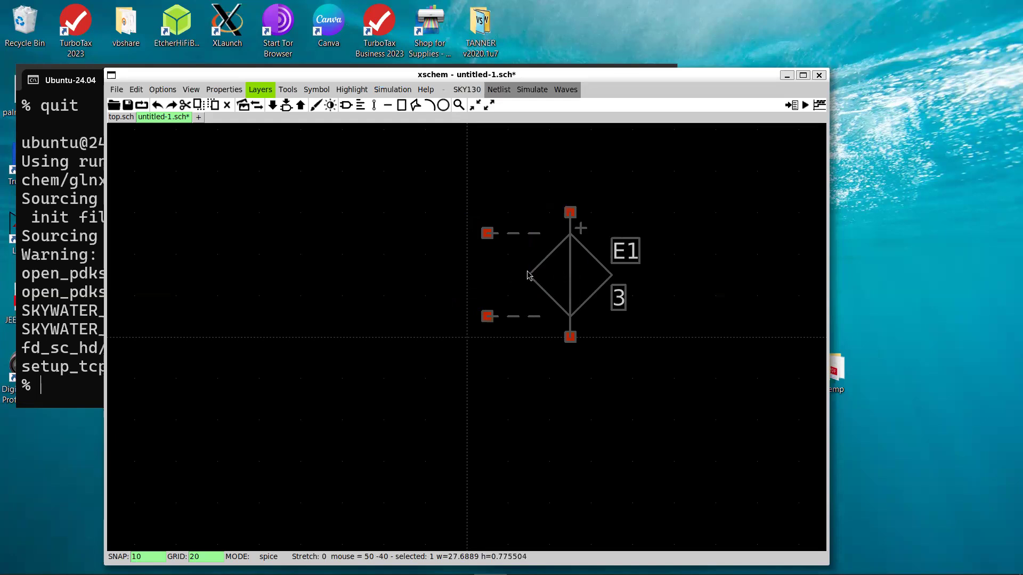
click(521, 402)
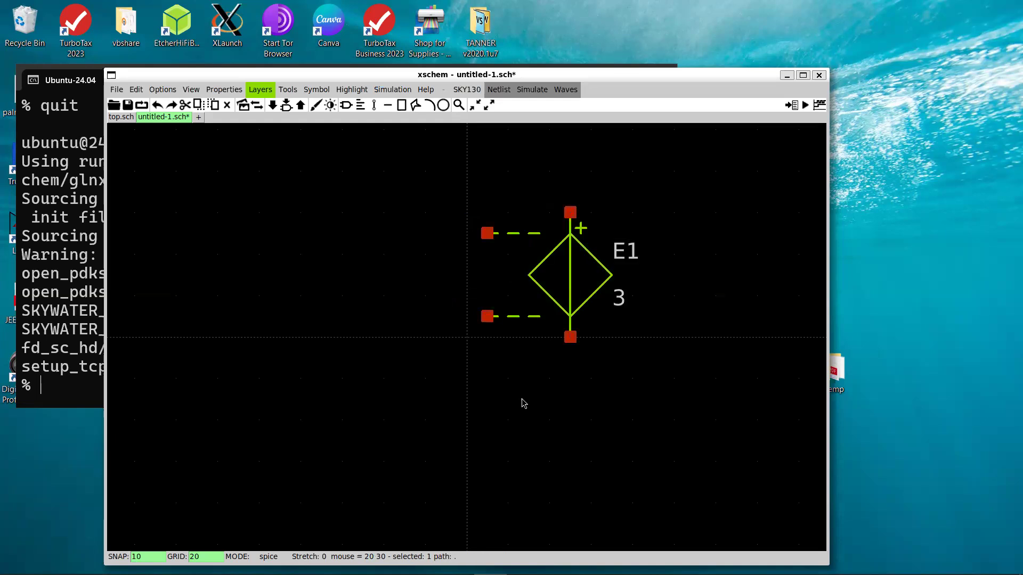
key(ctrl+z)
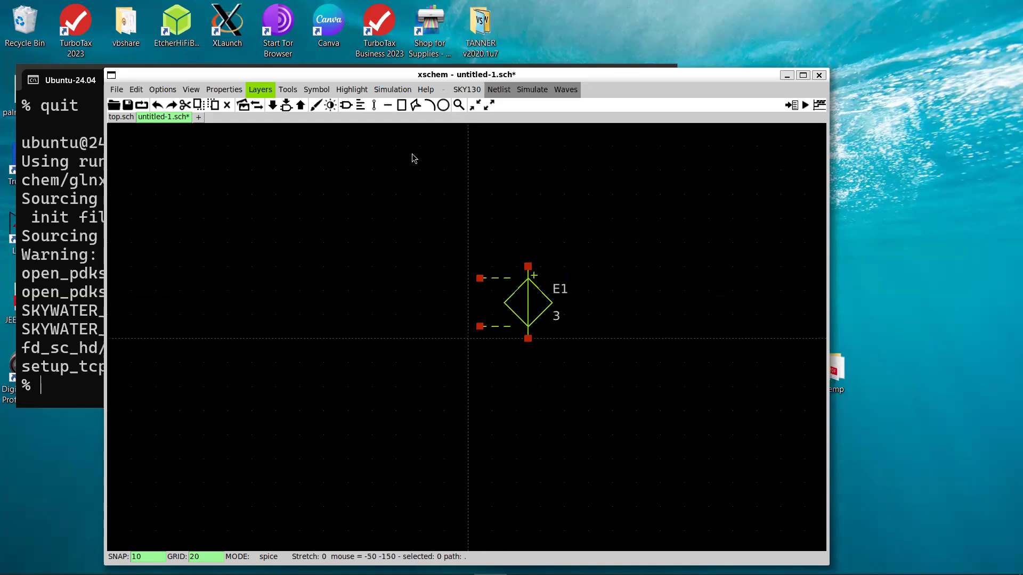
Step: Insert an iopin.sym pin above and right of the source, and copy it straight down to below the source's output
key(Insert)
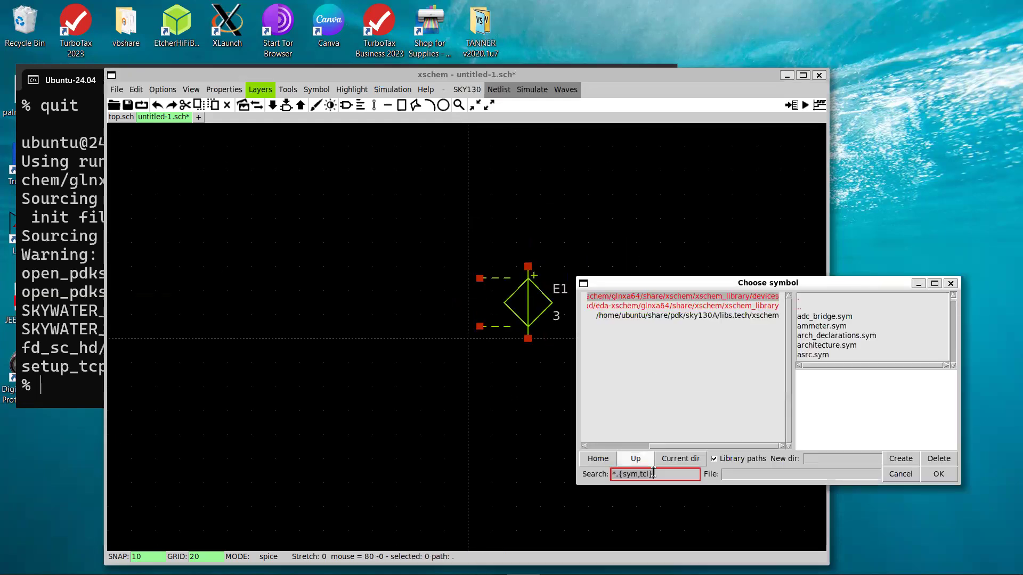
key(BackSpace)
key(BackSpace)
key(BackSpace)
key(BackSpace)
key(BackSpace)
key(BackSpace)
key(BackSpace)
key(BackSpace)
key(BackSpace)
key(BackSpace)
key(BackSpace)
text(io)
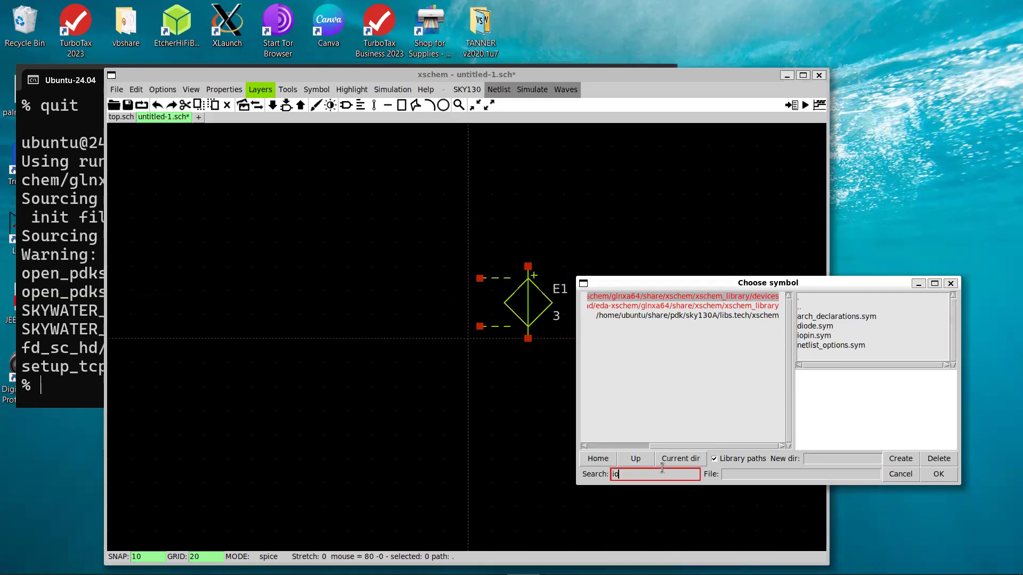
click(812, 336)
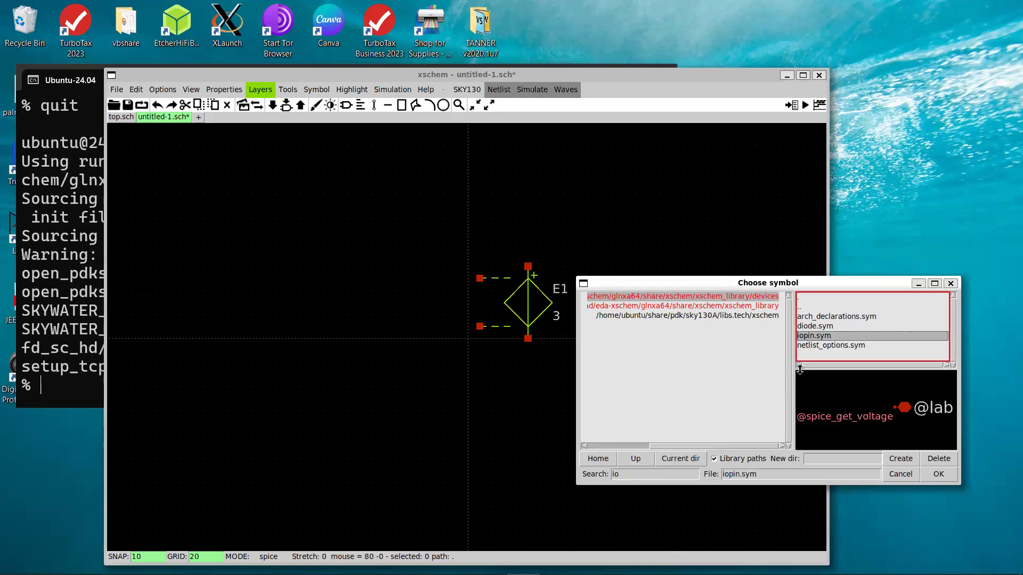
click(943, 478)
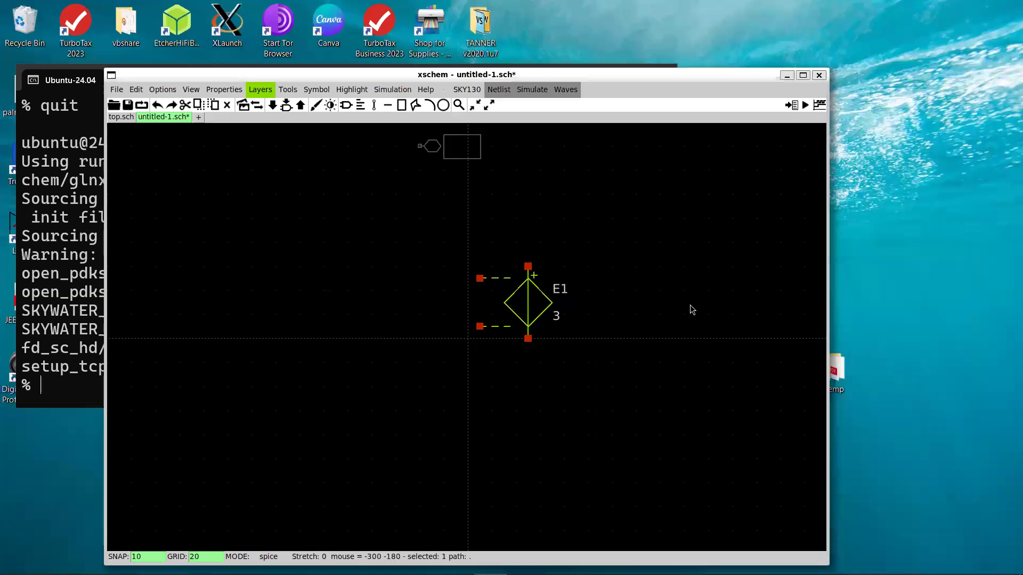
click(612, 243)
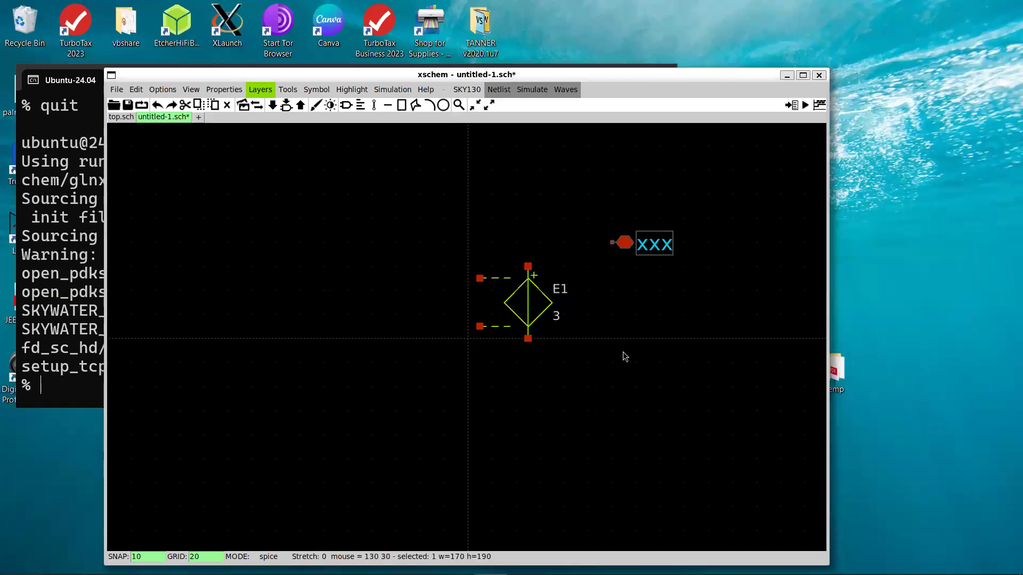
key(c)
click(622, 378)
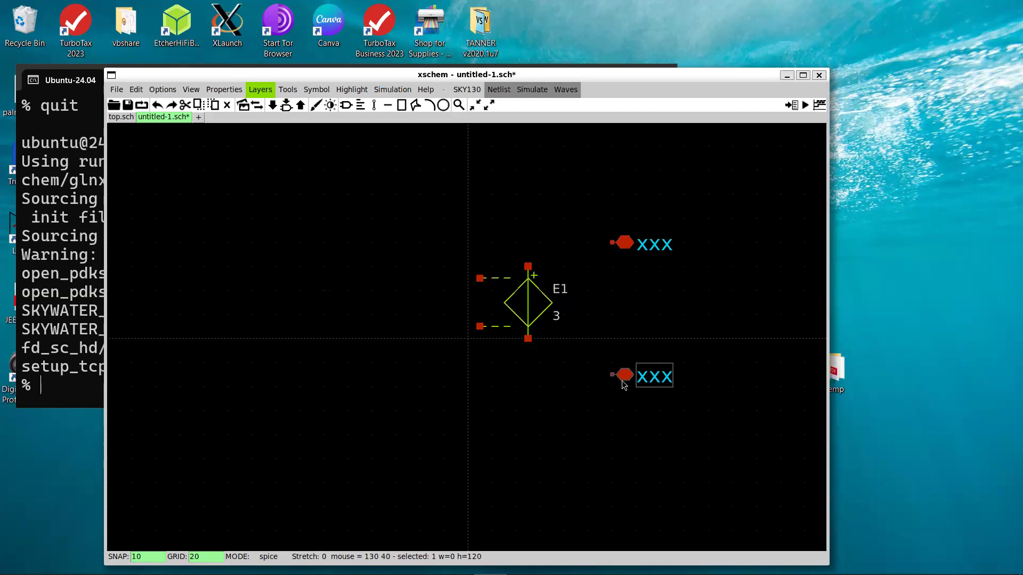
Step: Place two horizontally flipped copies of the pin left of the source, level with its two control inputs
key(c)
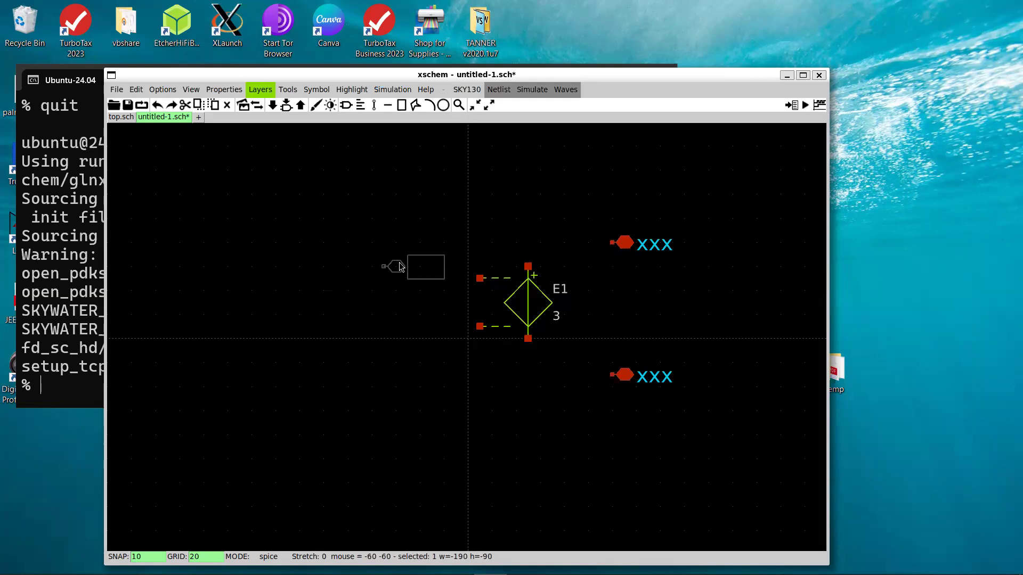
click(389, 267)
key(shift+f)
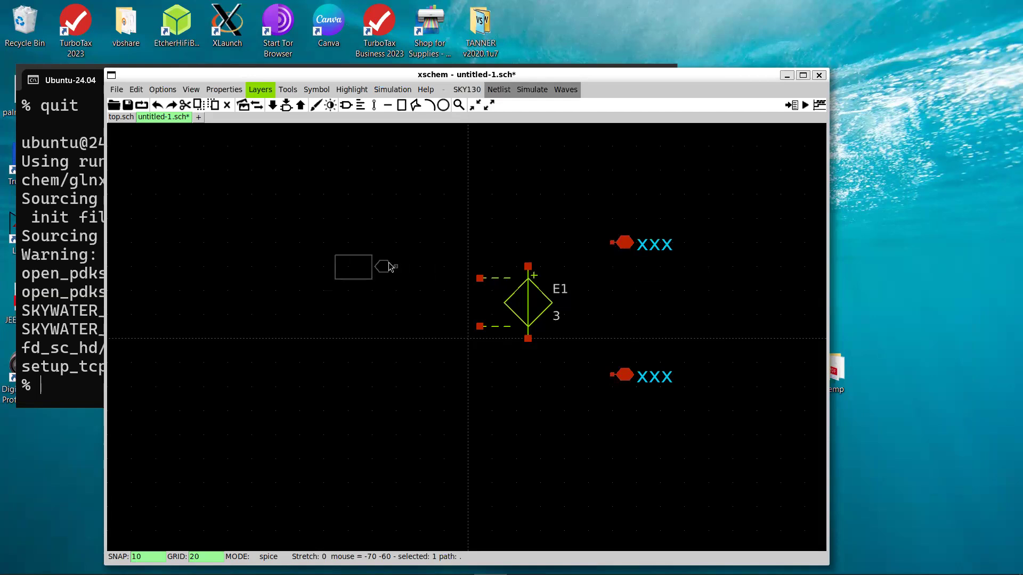
click(426, 283)
key(c)
click(424, 363)
click(458, 373)
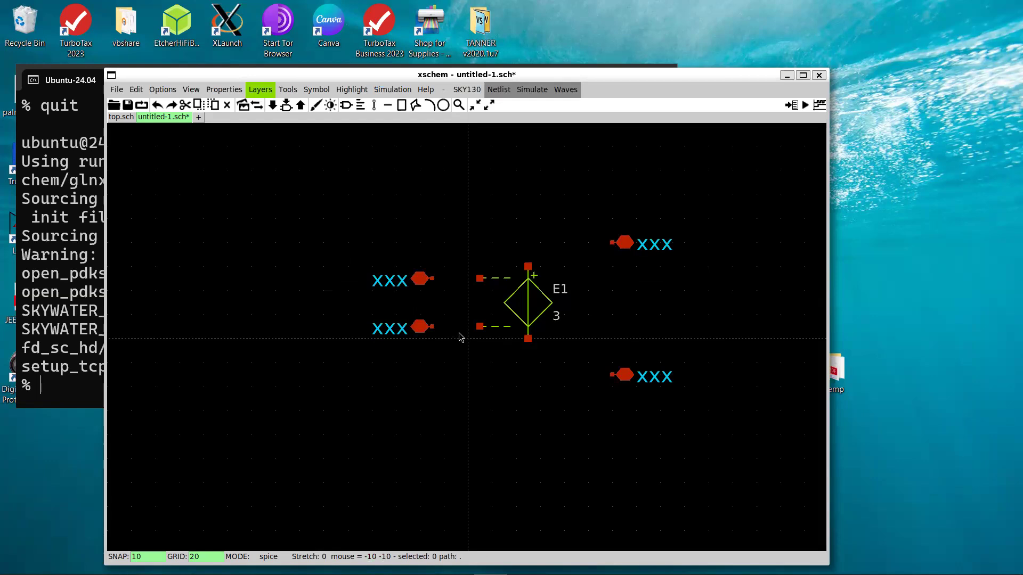
Step: Wire the two left pins to the source's control inputs and the two right pins to its upper and lower output terminals
key(w)
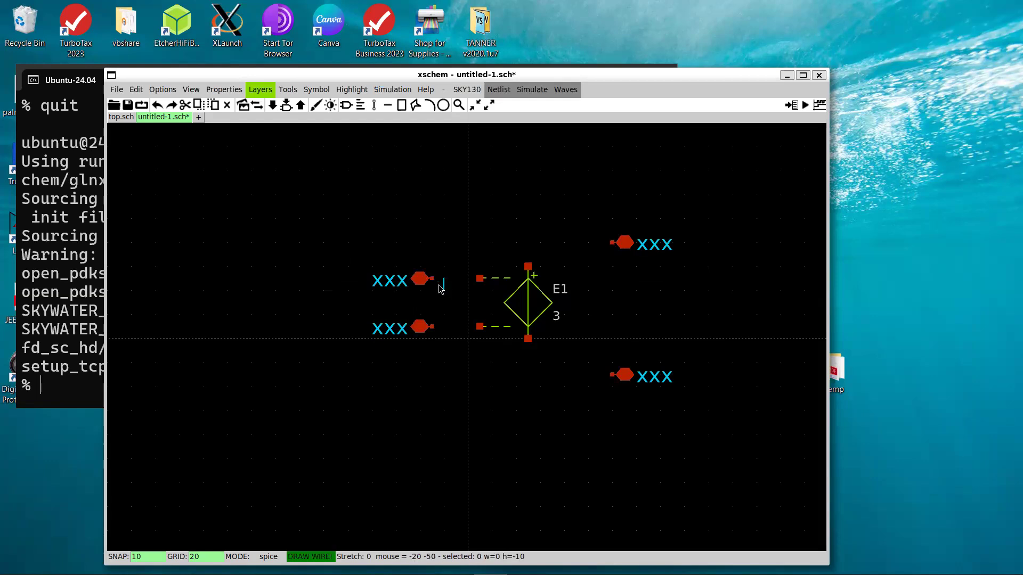
key(Escape)
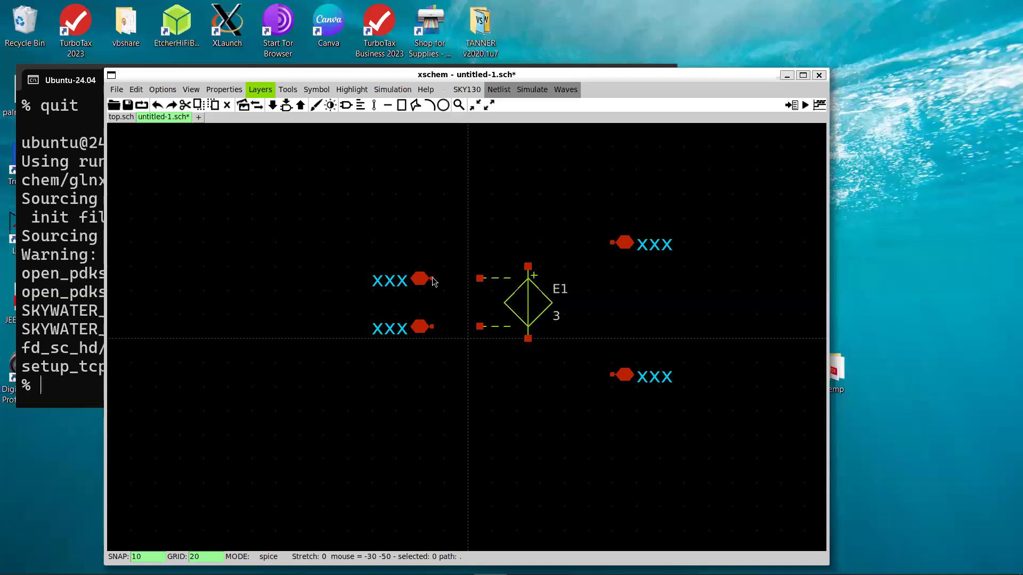
drag(433, 278, 480, 278)
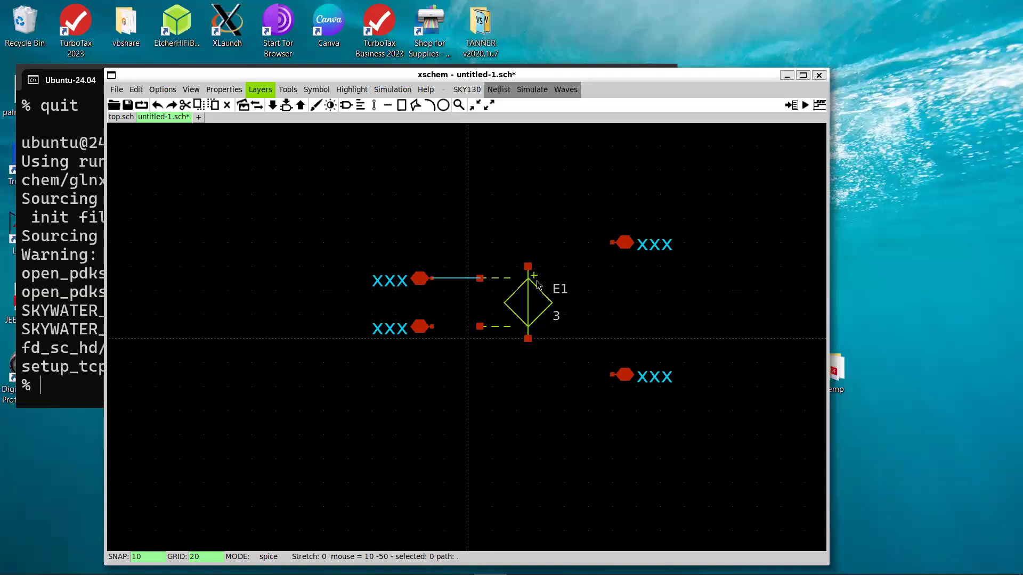
drag(432, 328, 481, 330)
mouse_move(530, 269)
mouse_down()
mouse_move(530, 258)
mouse_move(612, 243)
mouse_up()
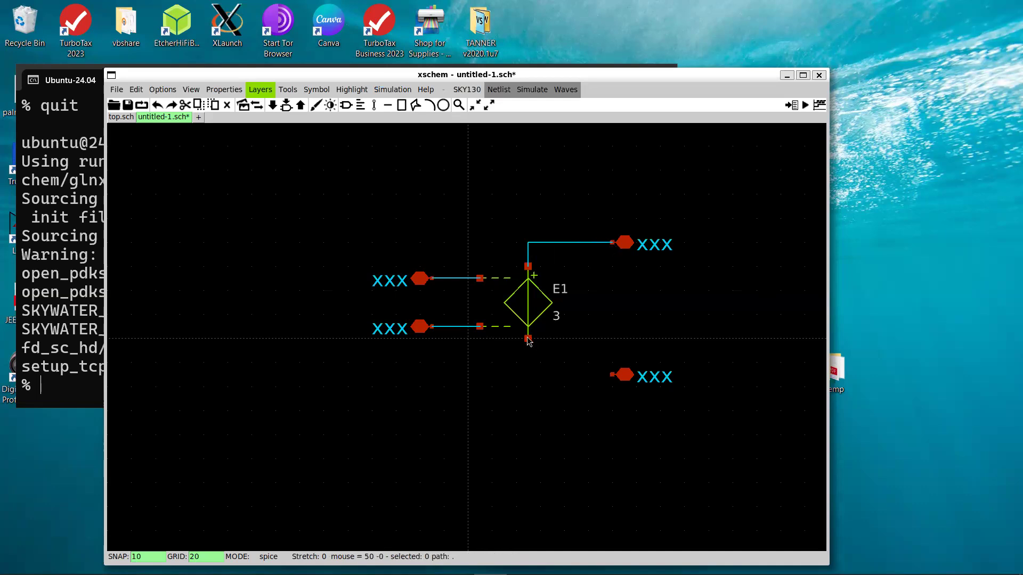
drag(575, 377, 609, 377)
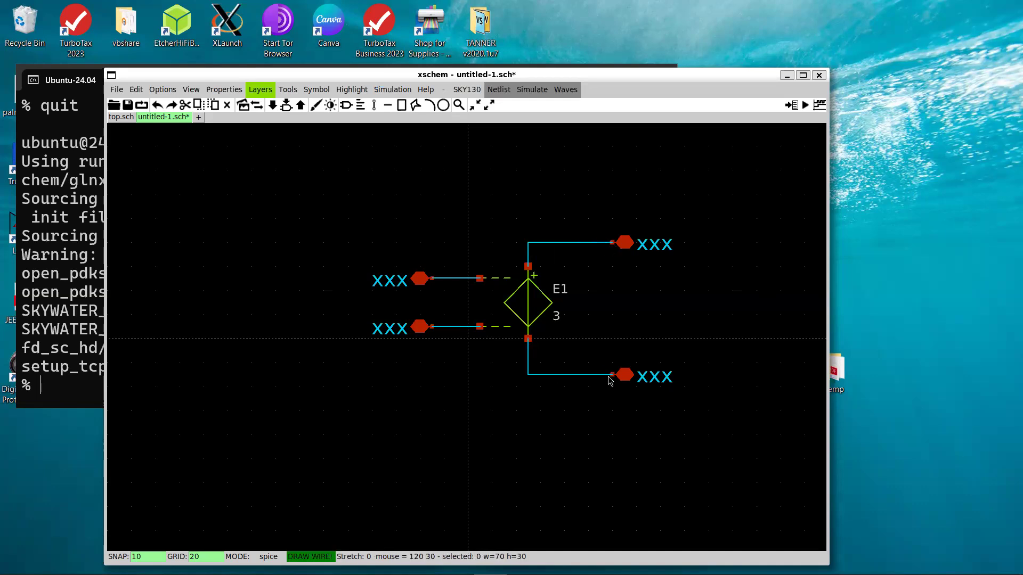
Step: Label the upper input pin vip and the lower input pin vim
double_click(382, 293)
double_click(409, 332)
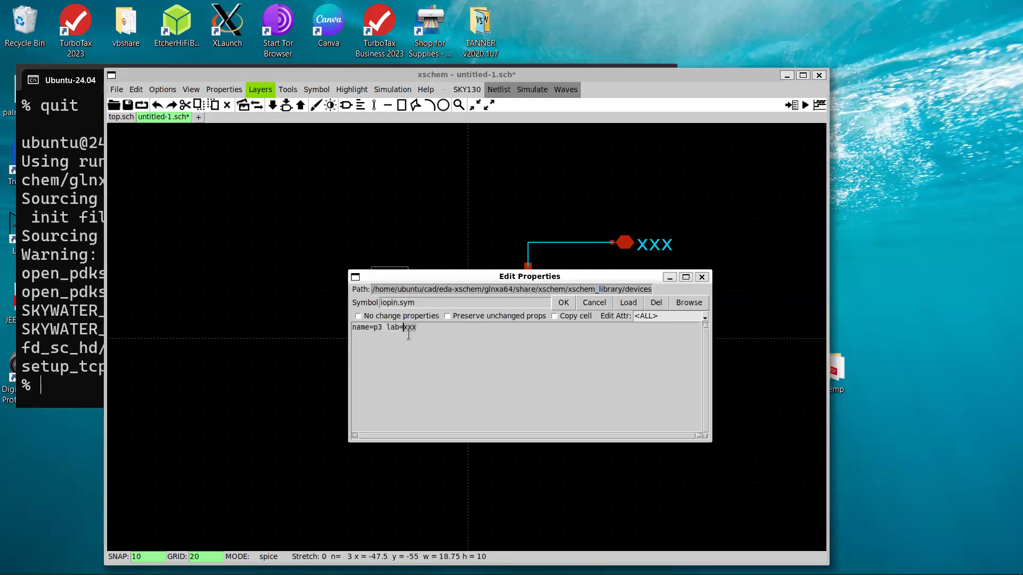
text(vip)
click(564, 303)
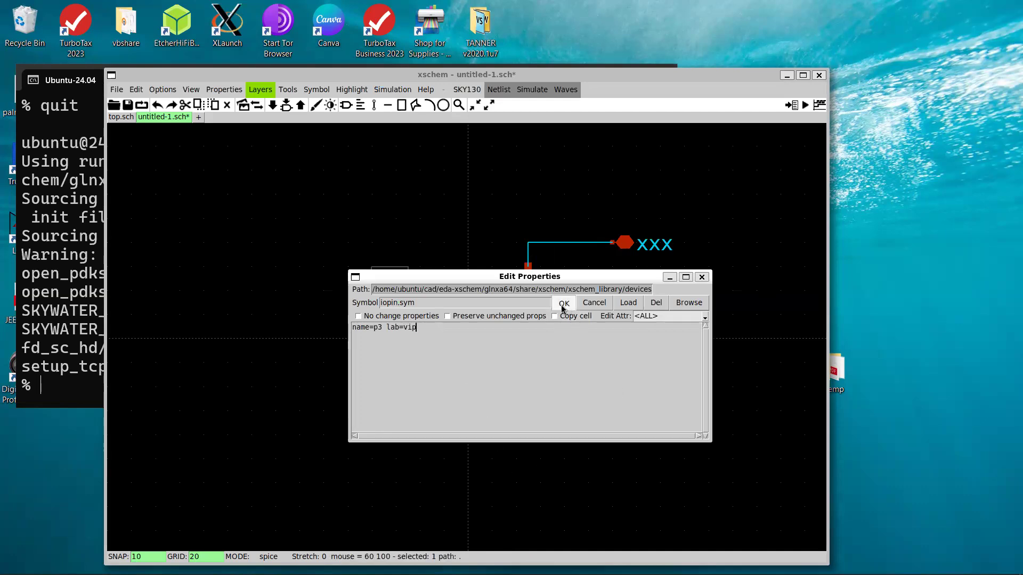
click(392, 336)
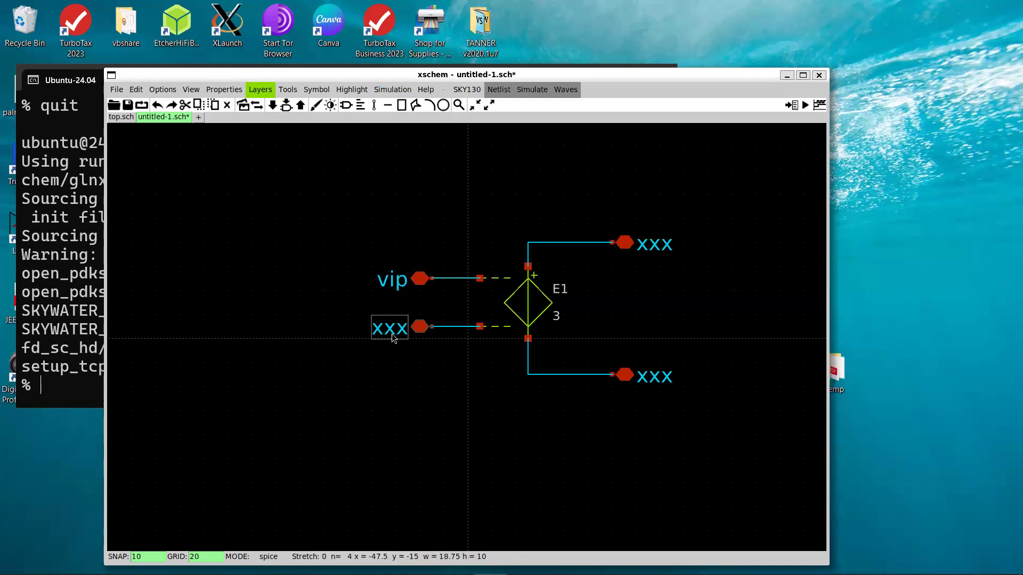
key(q)
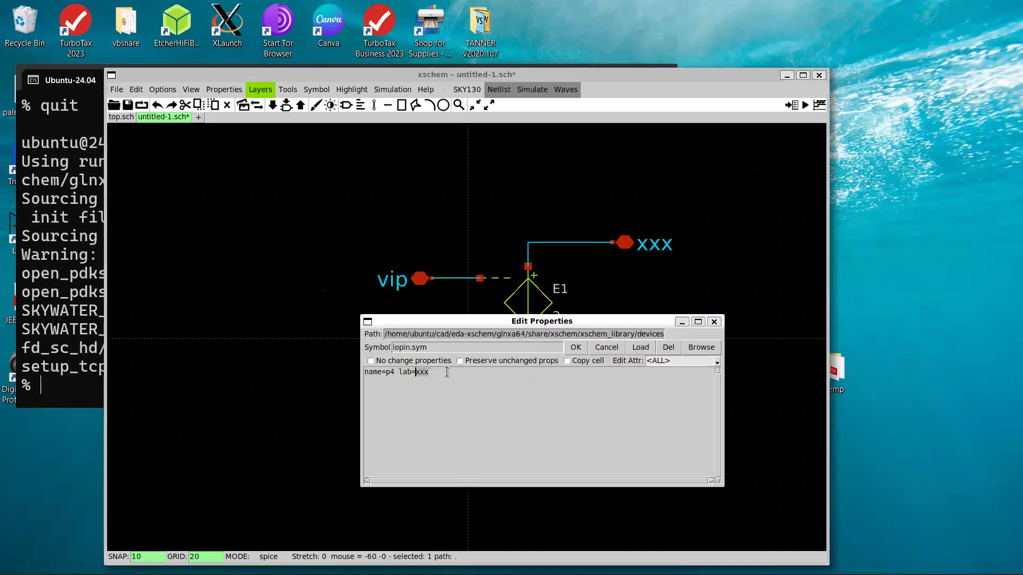
text(vim)
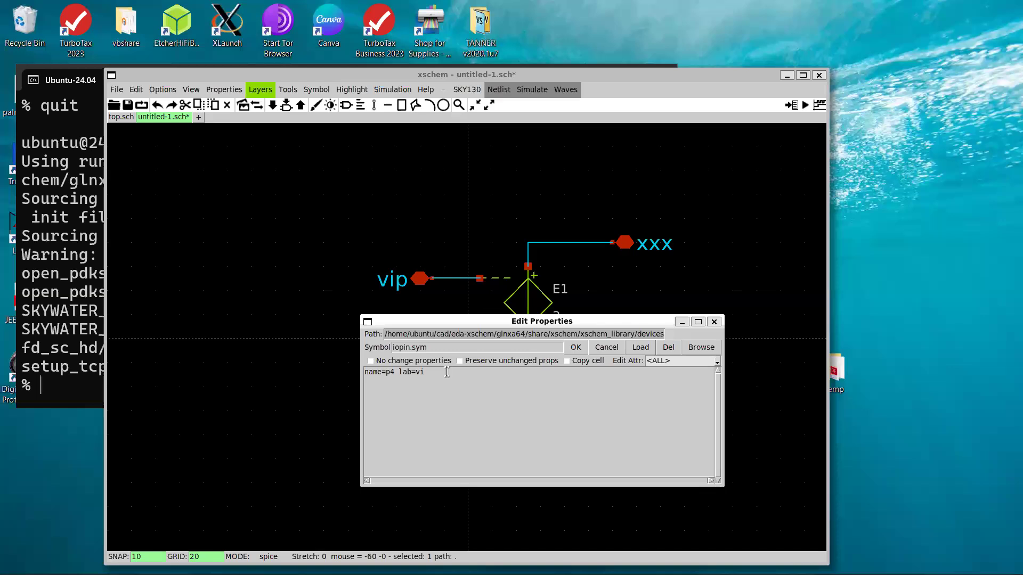
click(576, 347)
Step: Label the upper output pin vop and the lower output pin vom
click(661, 251)
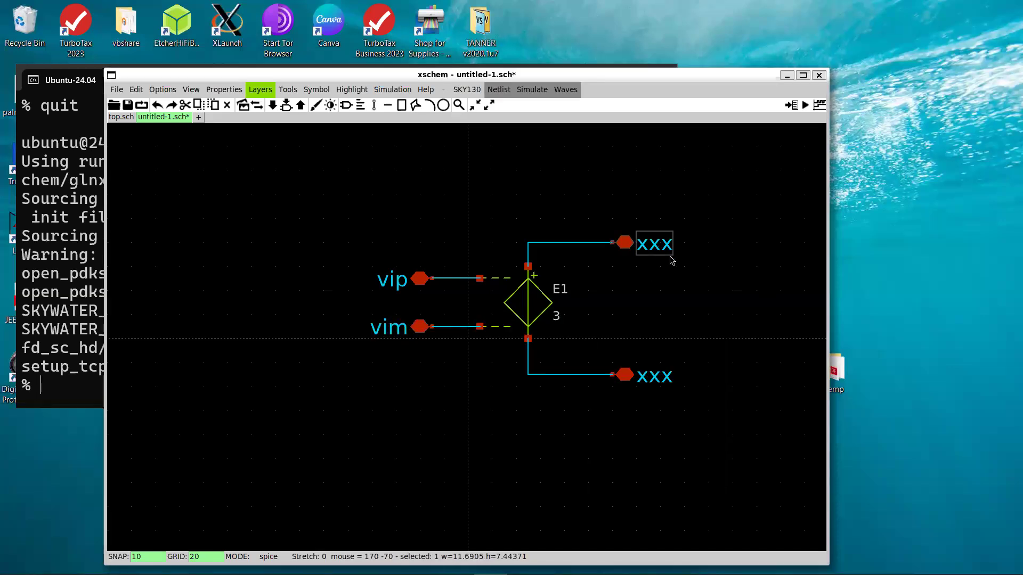
key(q)
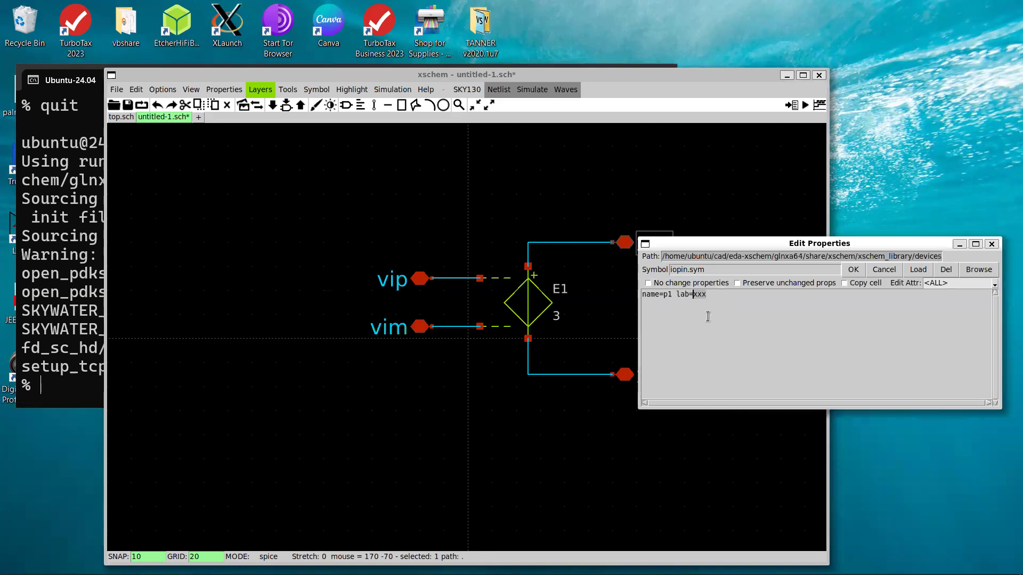
text(vop)
click(853, 269)
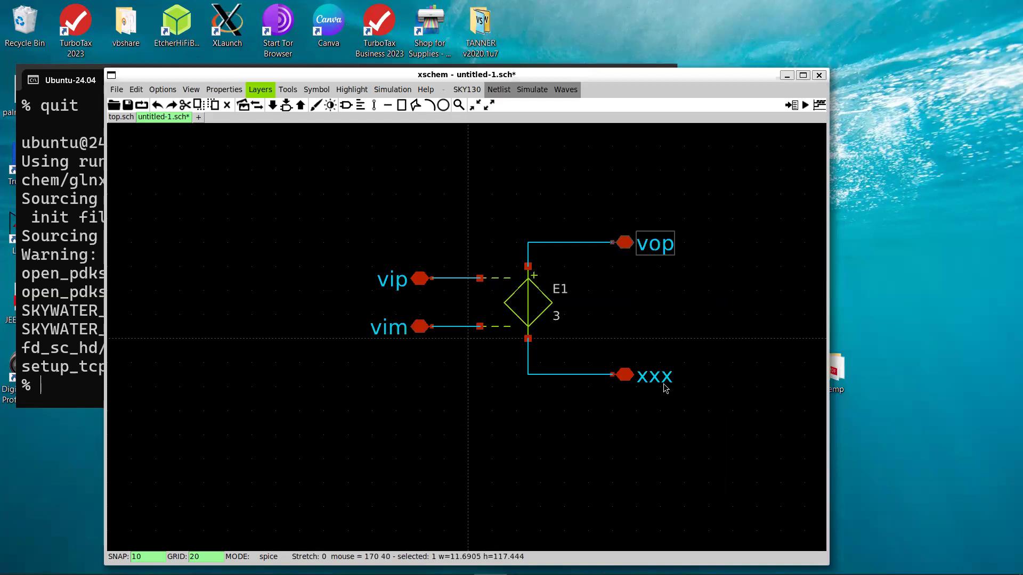
key(q)
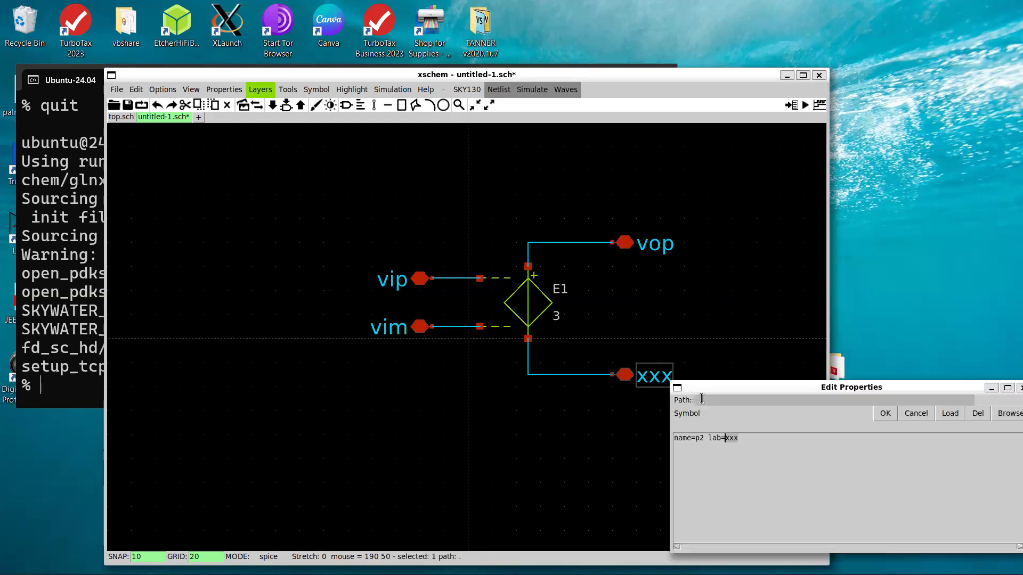
text(vom)
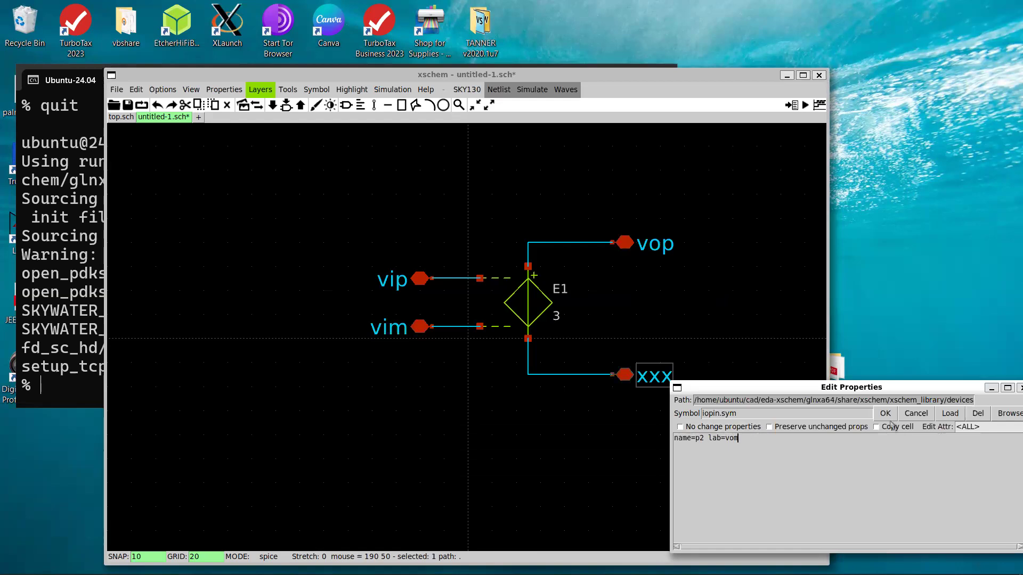
click(885, 414)
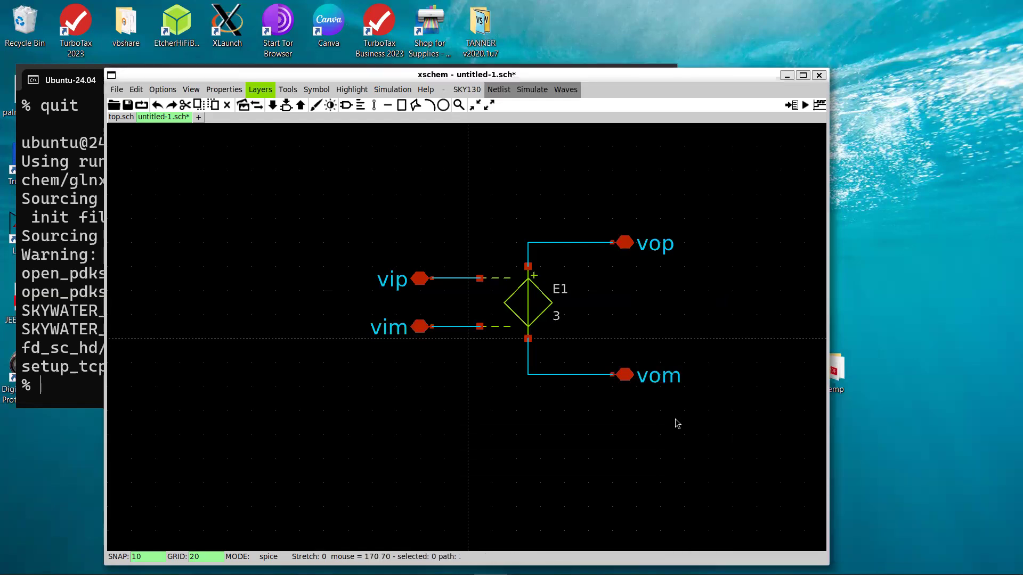
Step: Set the voltage-controlled source E1's value to 1000
click(557, 315)
key(q)
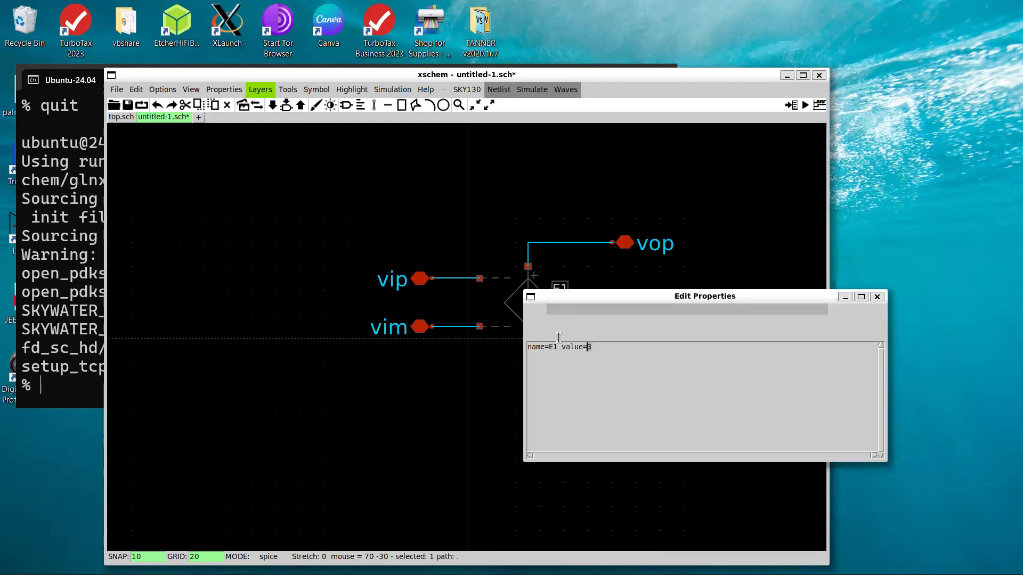
key(Delete)
text(1000)
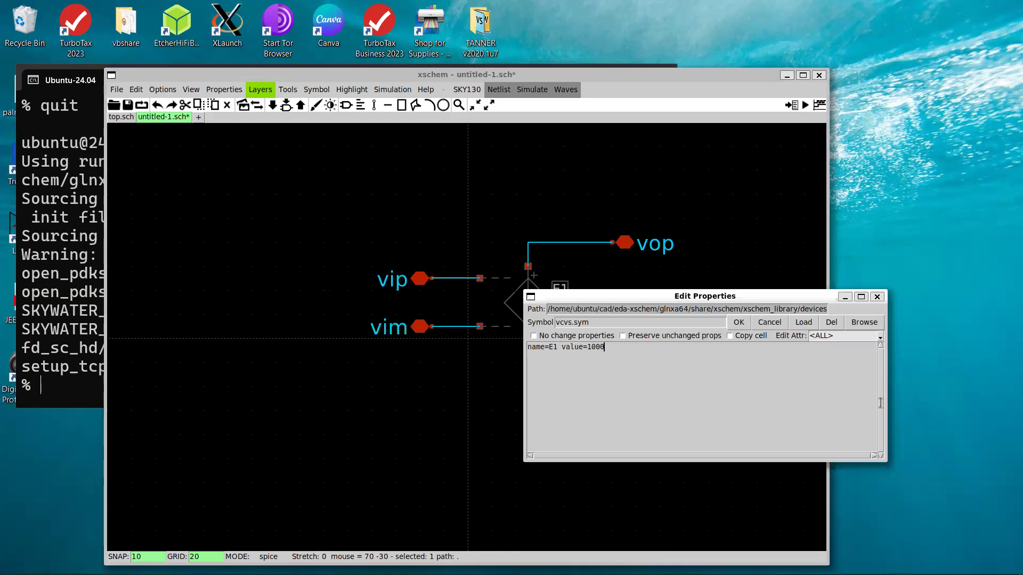
click(738, 323)
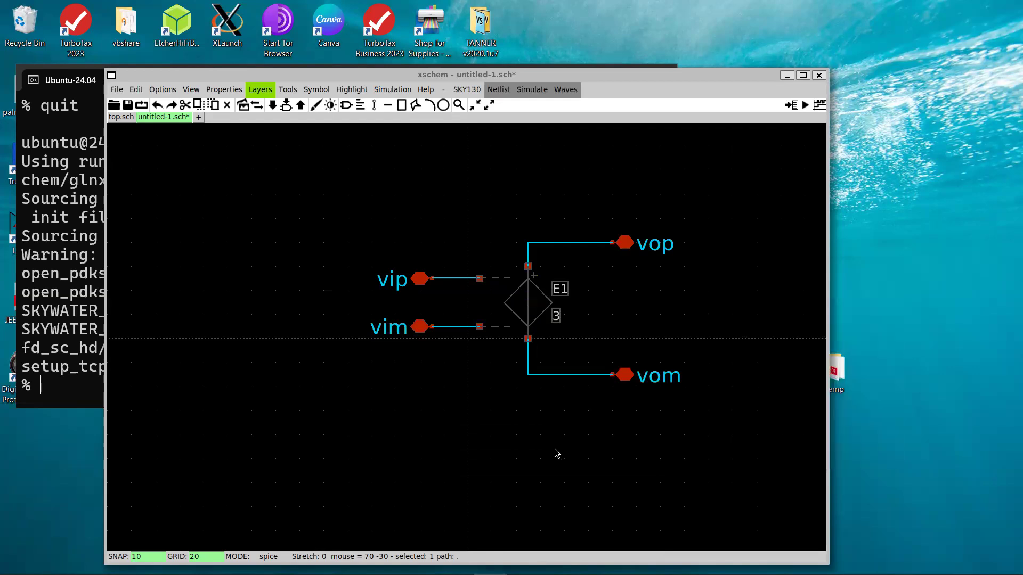
click(557, 450)
key(f)
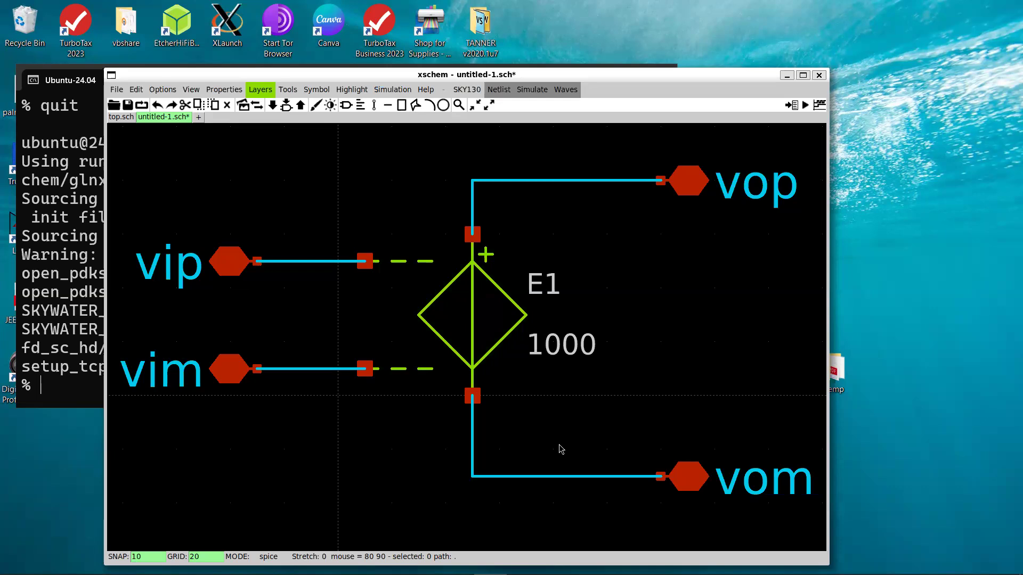
Step: Save the schematic under the file name opa_mod1.sch in the current working directory
click(116, 89)
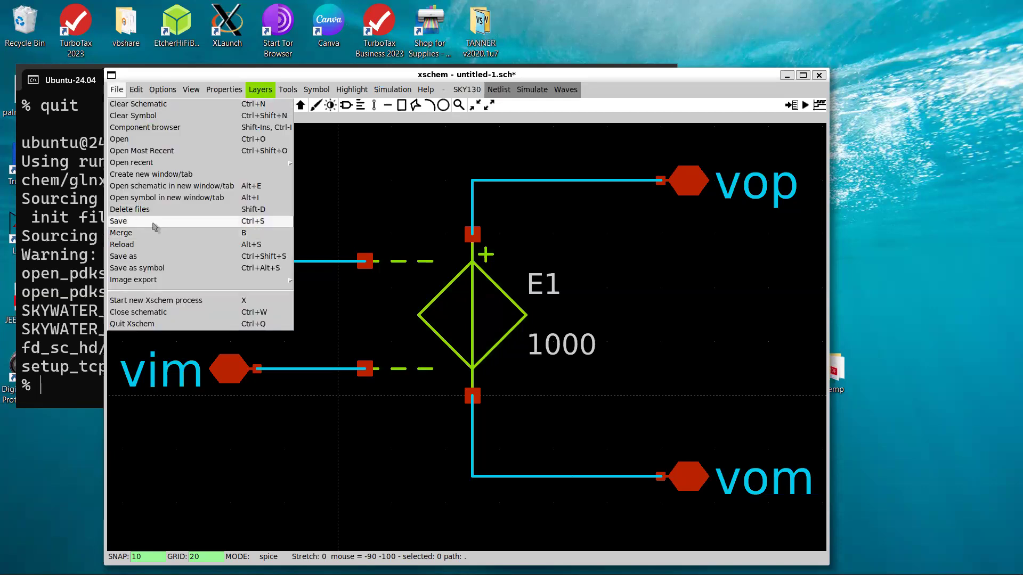
click(155, 258)
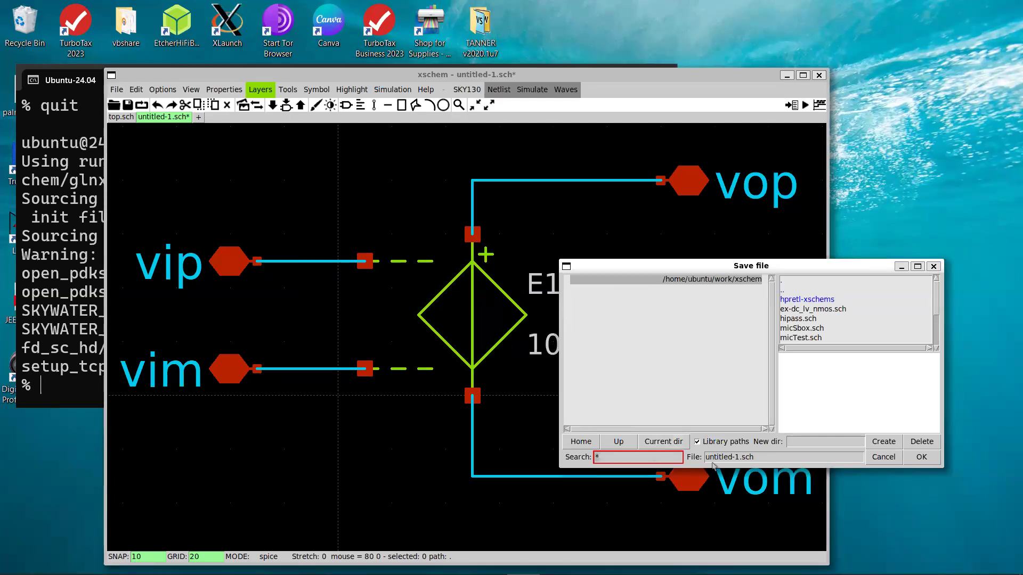
click(740, 457)
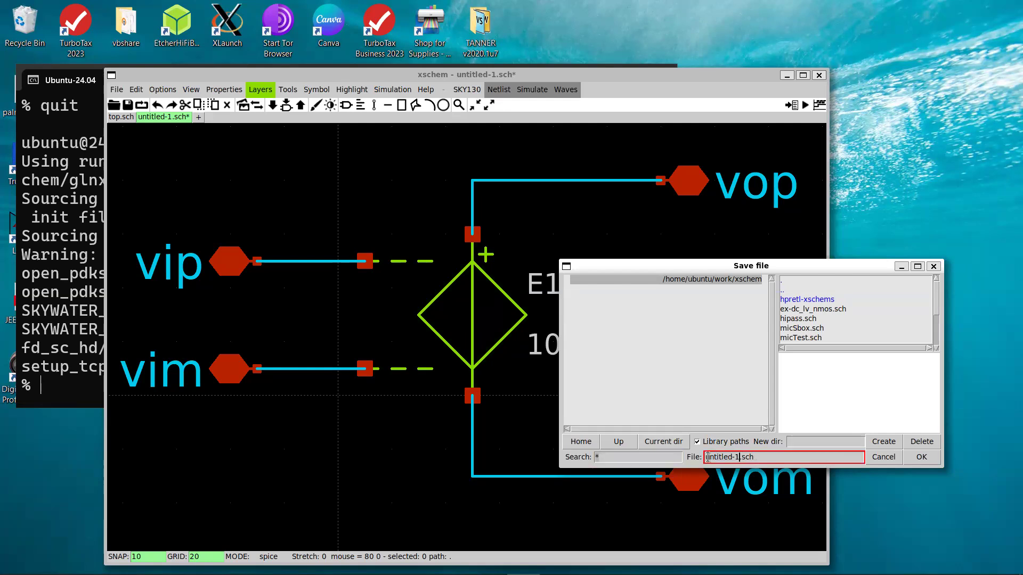
key(BackSpace)
key(BackSpace)
key(BackSpace)
key(BackSpace)
key(BackSpace)
key(BackSpace)
key(BackSpace)
text(opa)
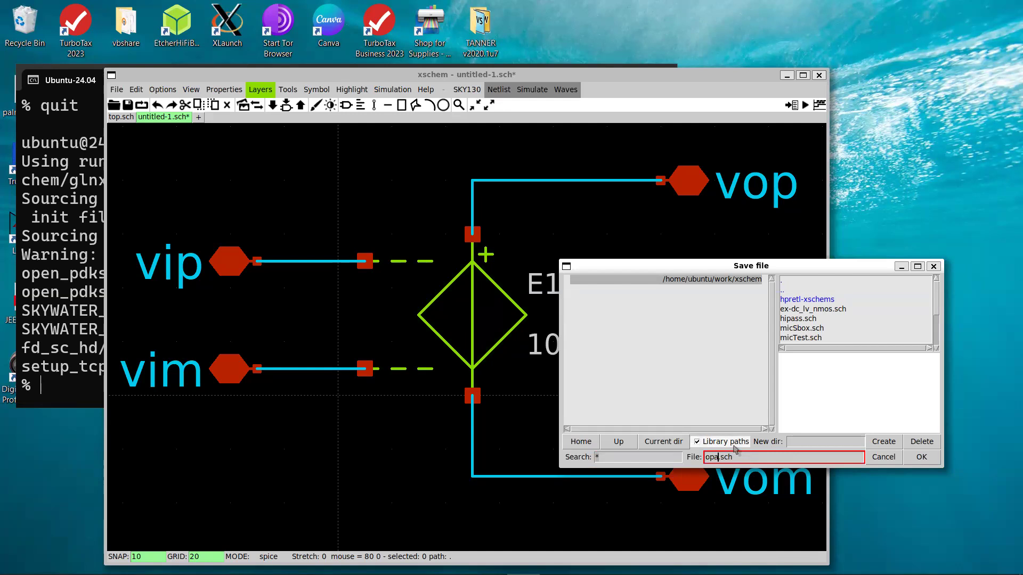
text(_mod1)
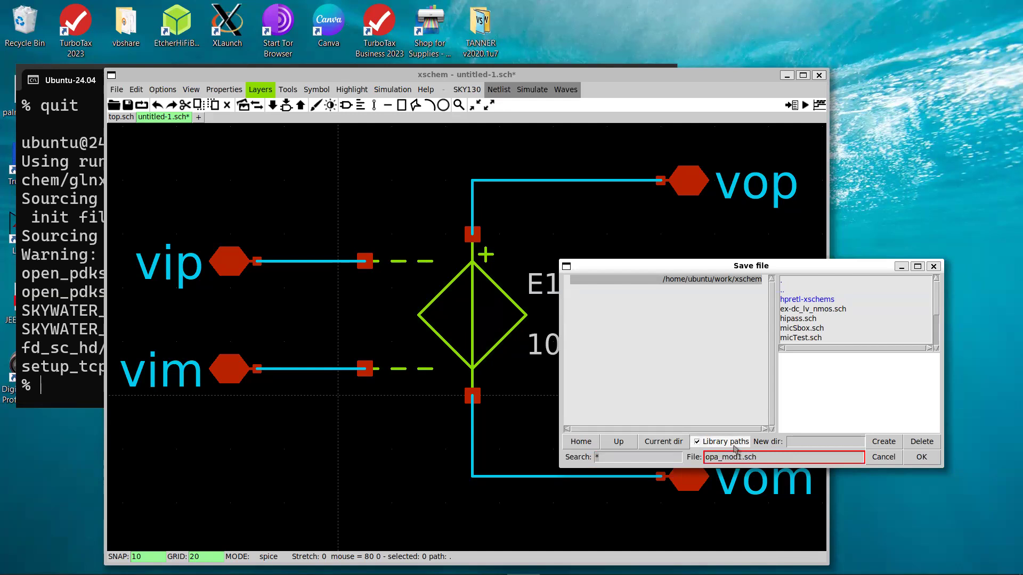
click(919, 457)
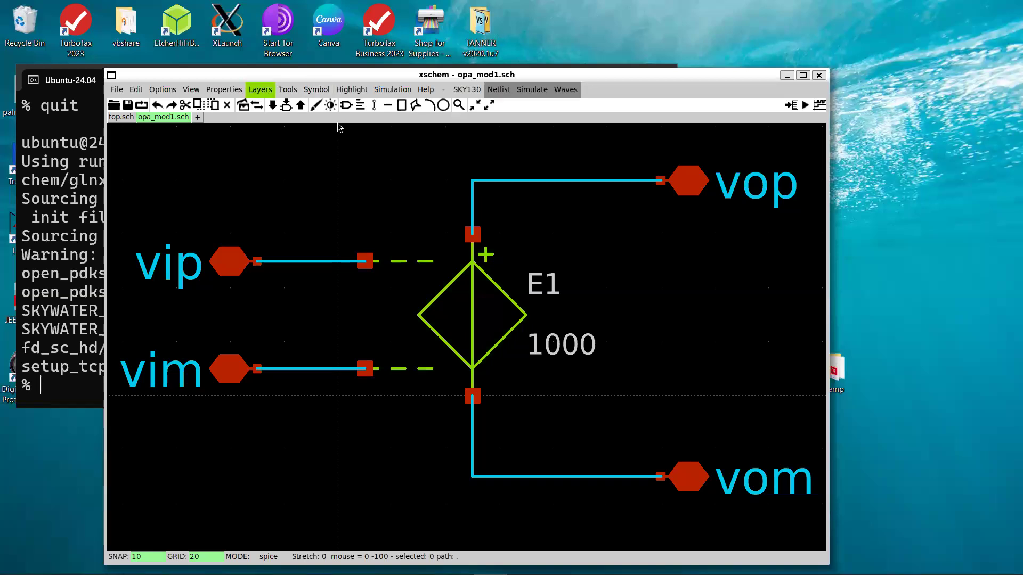
Step: Generate a symbol view from the opa_mod1 schematic and shift the xschem window aside
click(317, 91)
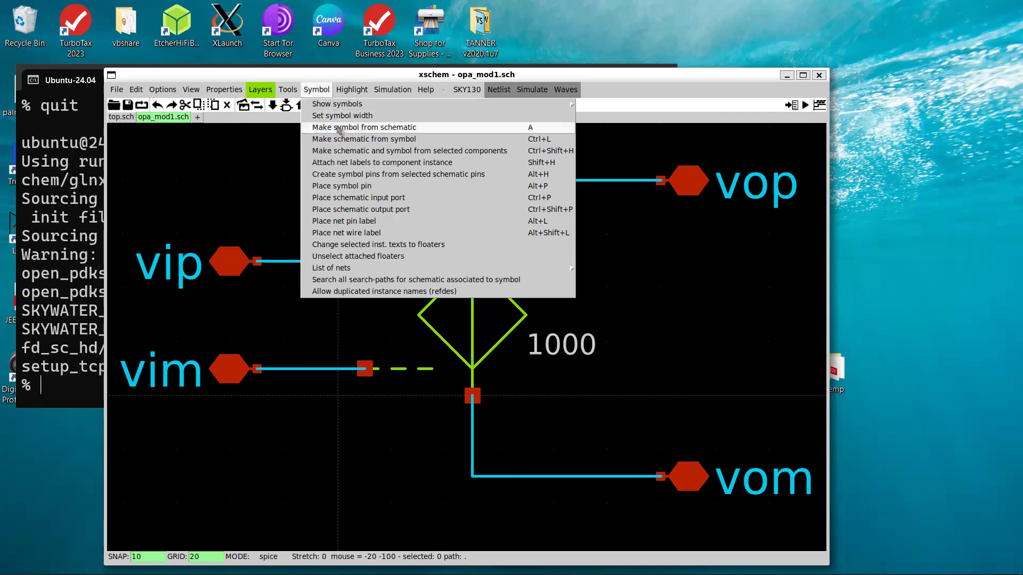
click(343, 129)
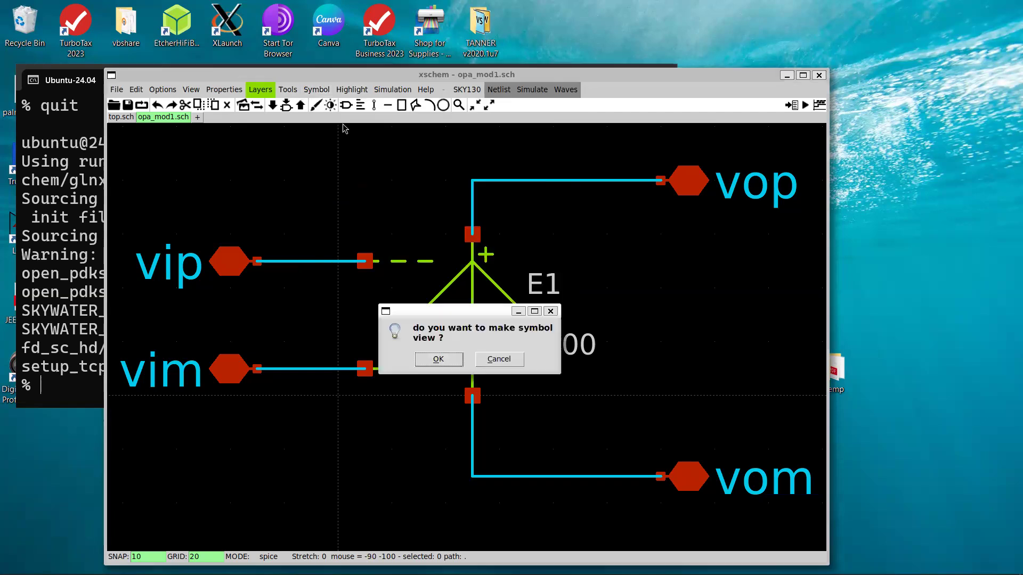
click(438, 360)
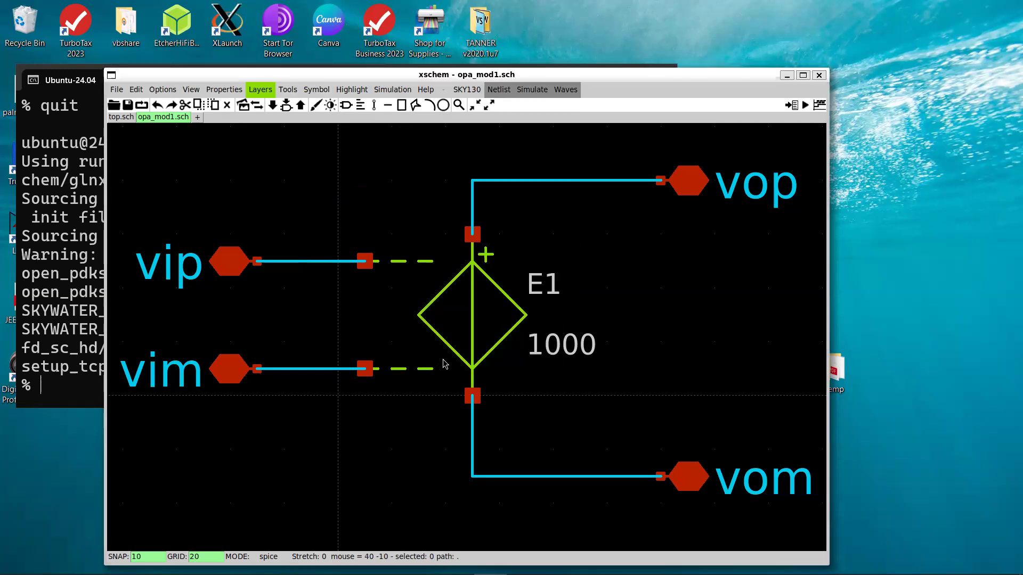
drag(663, 76, 768, 67)
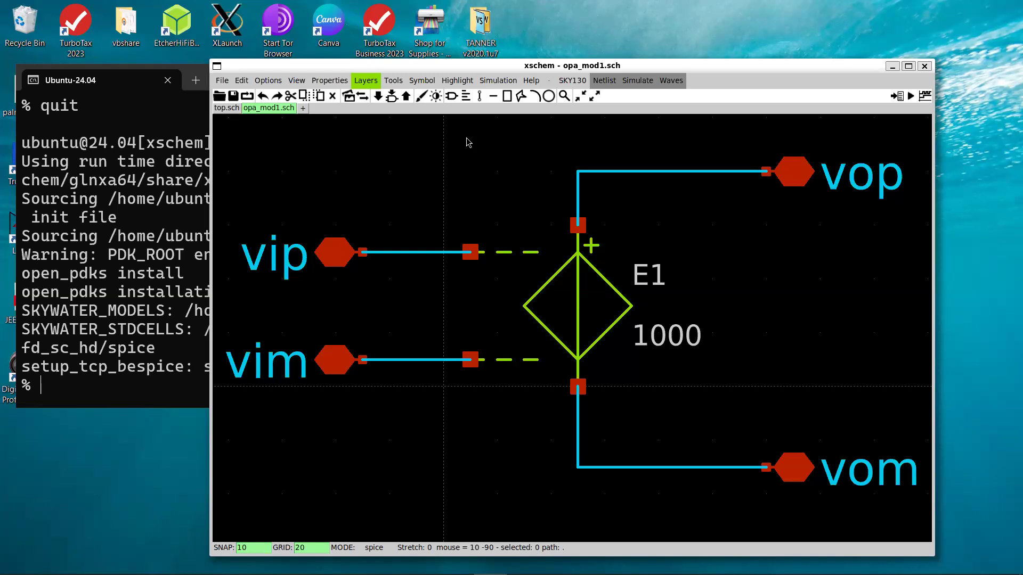
Step: Load opa_mod1.sym from the current working directory into a new tab
click(302, 108)
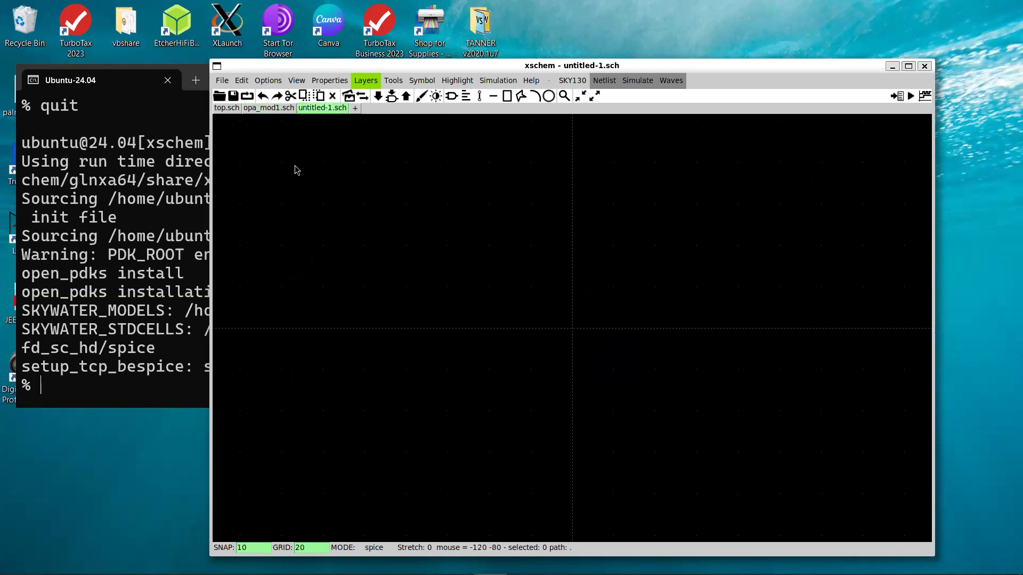
click(225, 100)
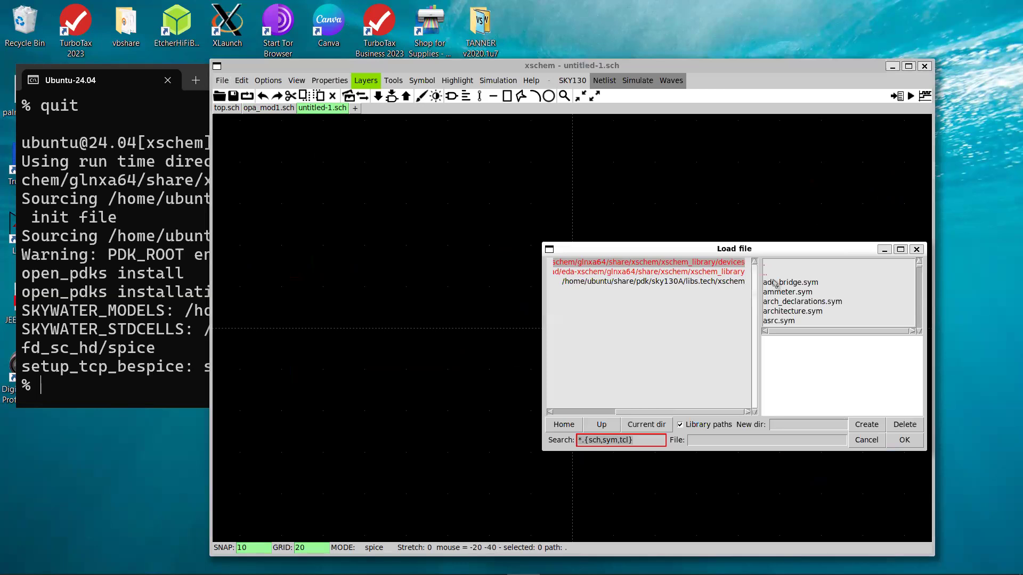
scroll(794, 292, down, 5)
scroll(815, 309, down, 3)
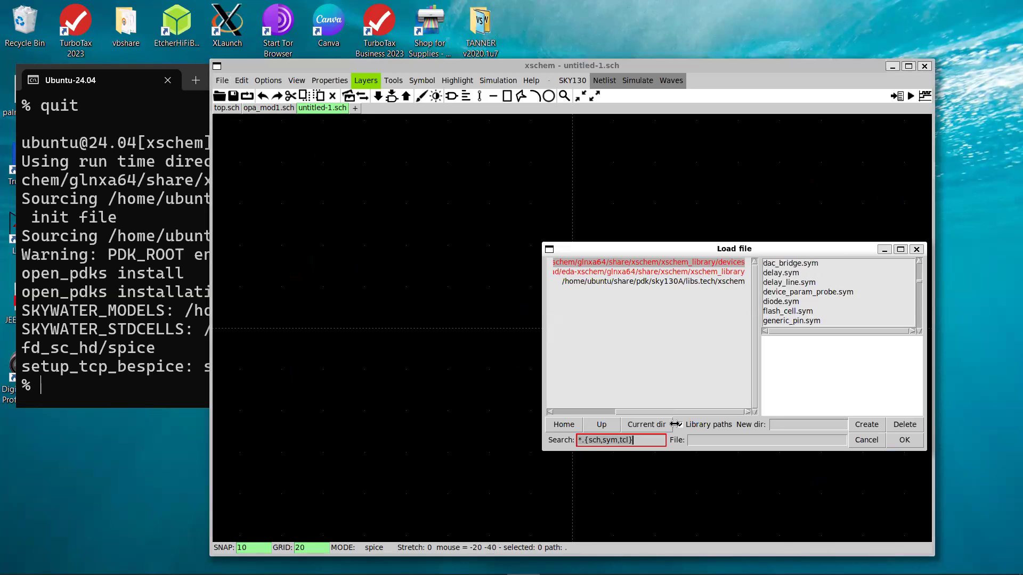
click(641, 426)
scroll(823, 304, down, 3)
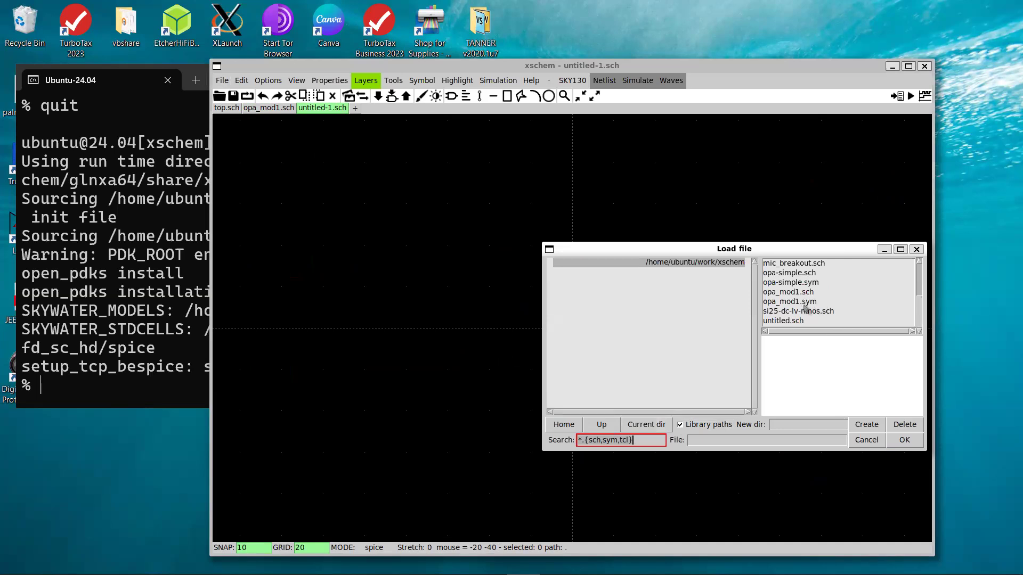
click(803, 302)
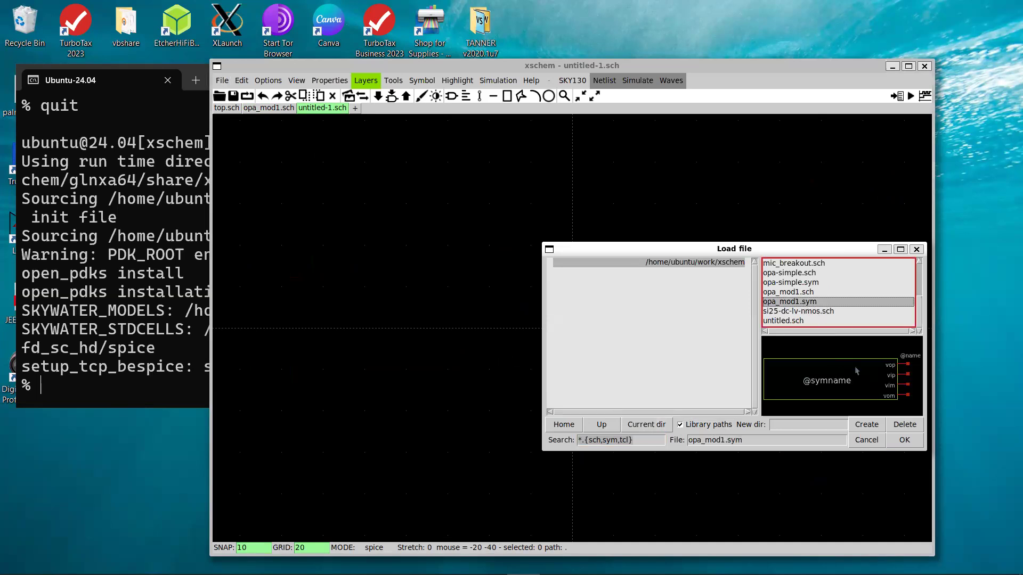
click(905, 440)
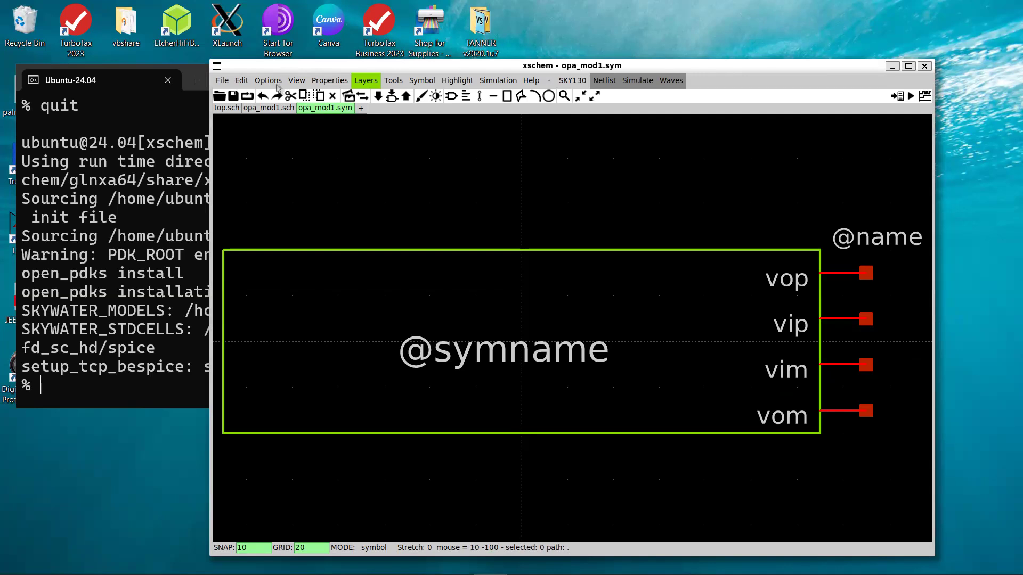
Step: Try placing a symbol pin above the vip wire in opa_mod1.sch, delete it and save the schematic
click(273, 108)
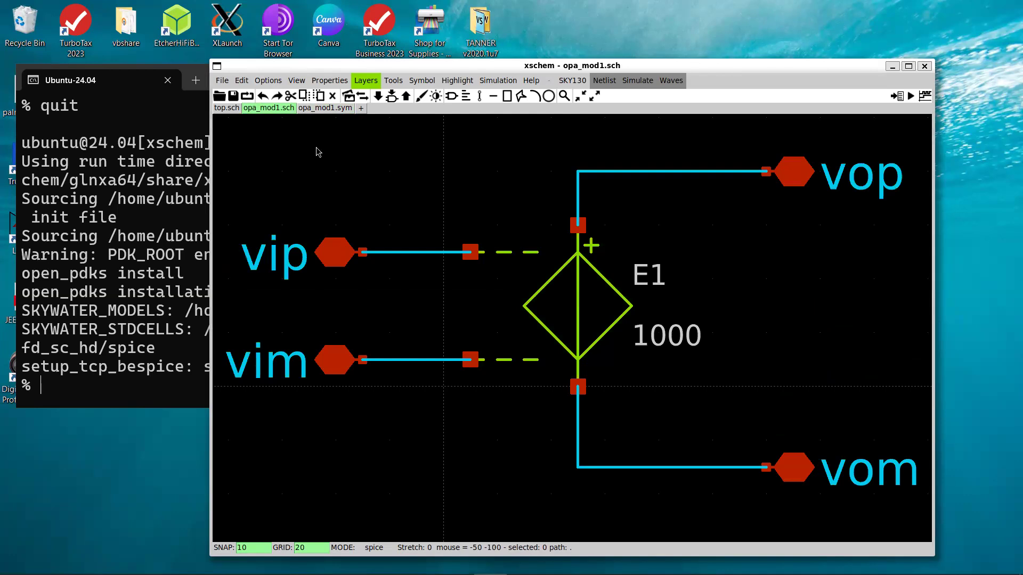
click(420, 84)
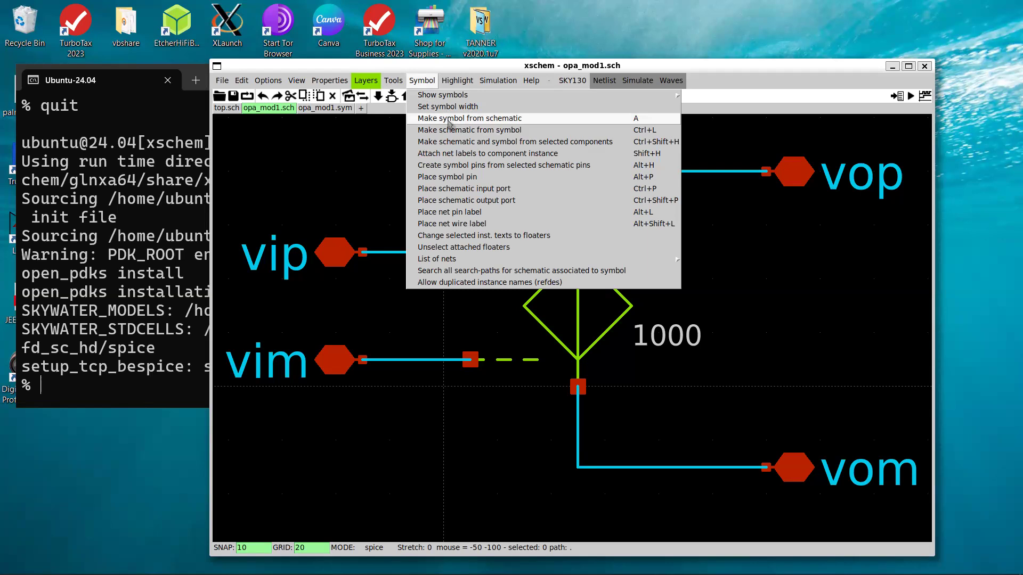
click(458, 182)
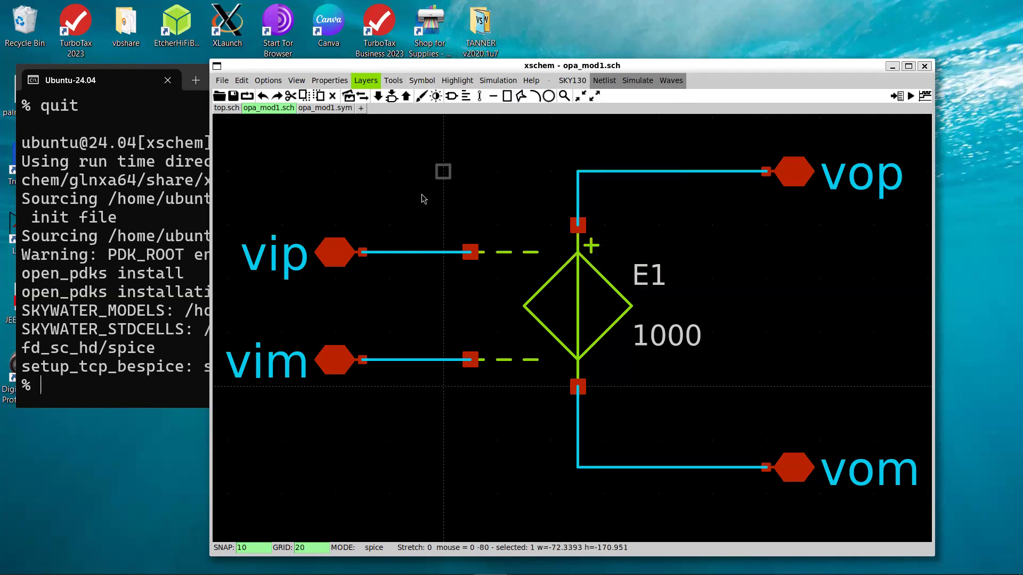
click(422, 198)
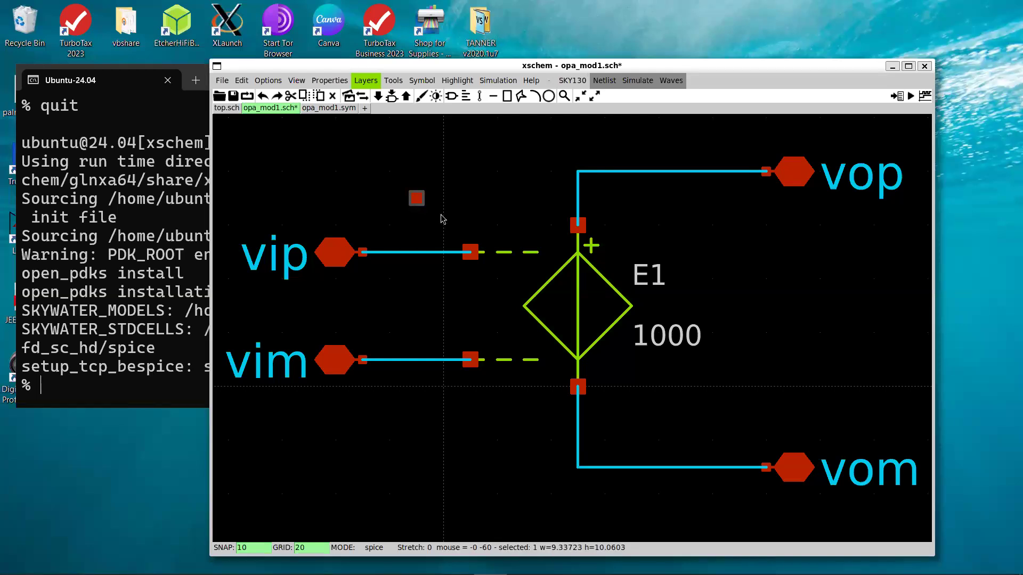
key(Delete)
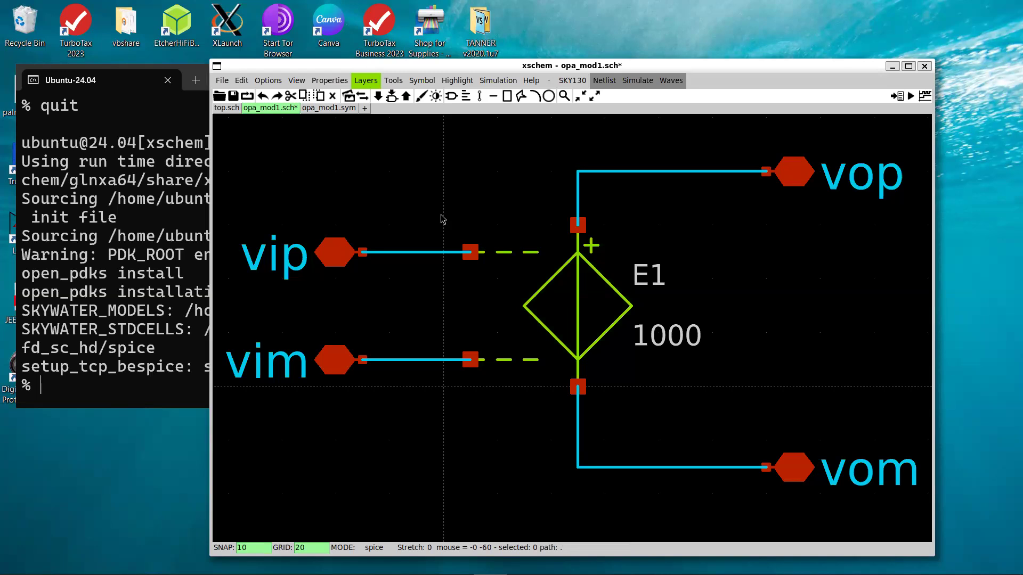
click(234, 97)
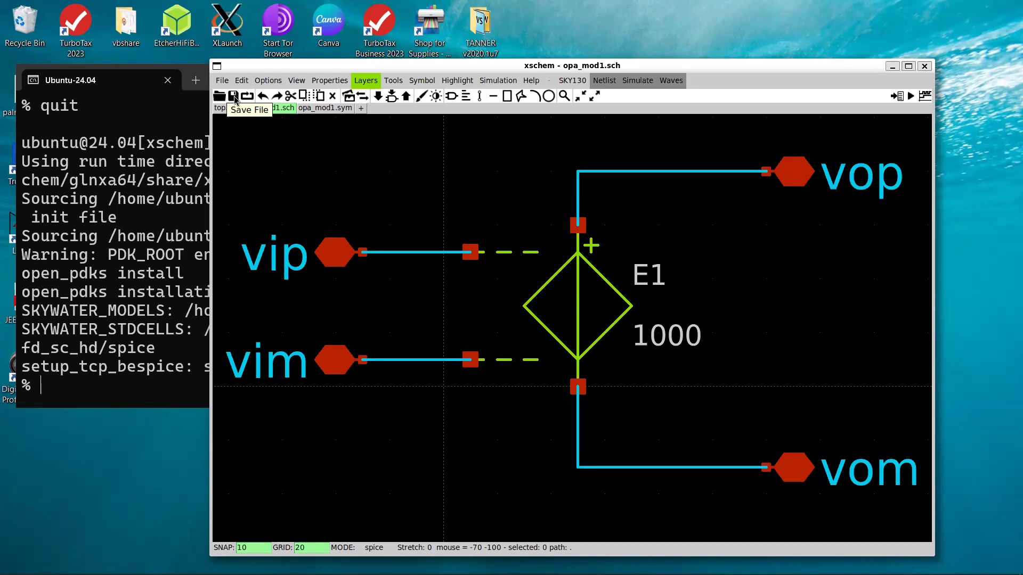
Step: Return to the opa_mod1.sym symbol and examine the schematic and symbol files in the current working directory
click(321, 108)
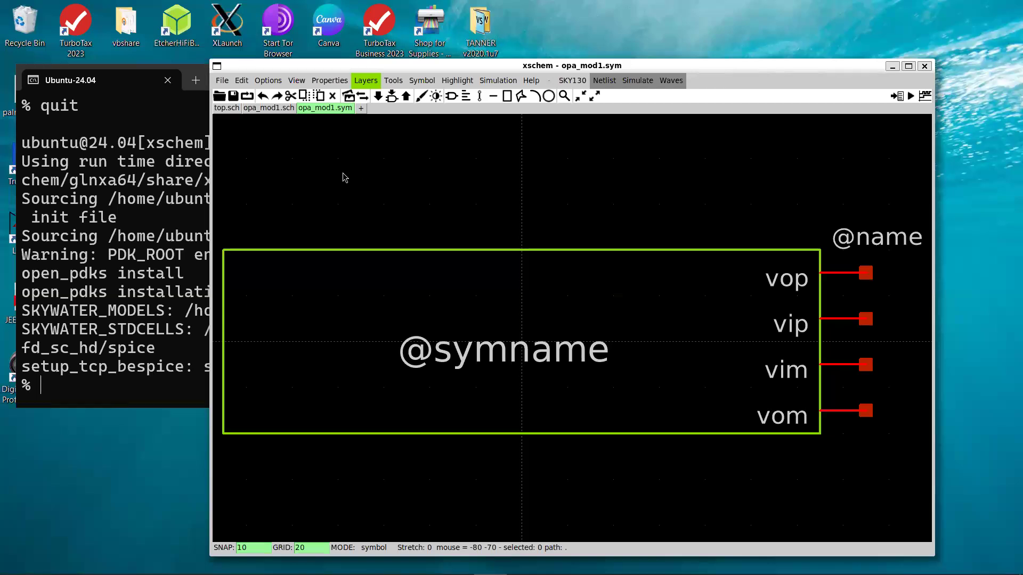
click(219, 97)
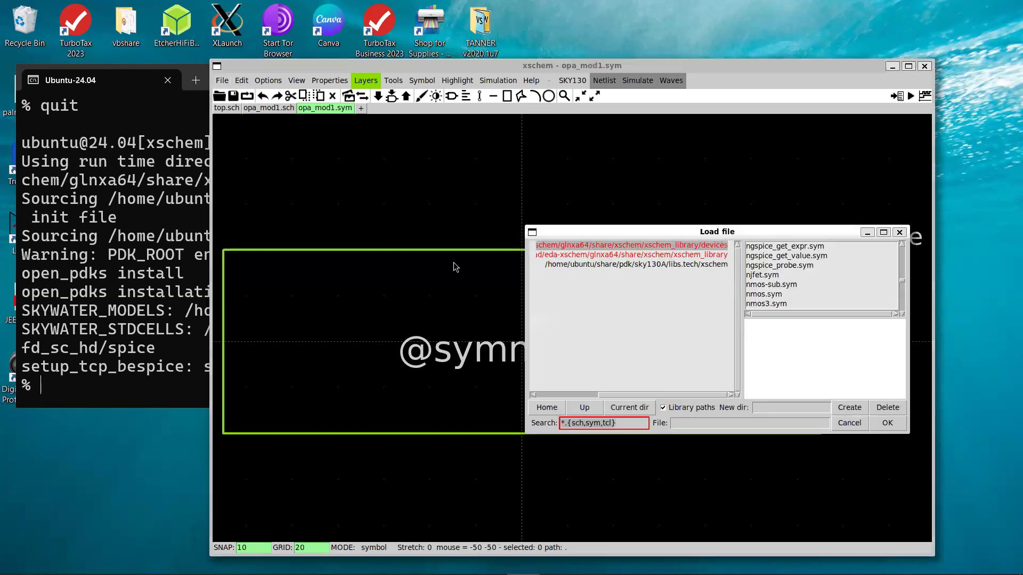
click(637, 412)
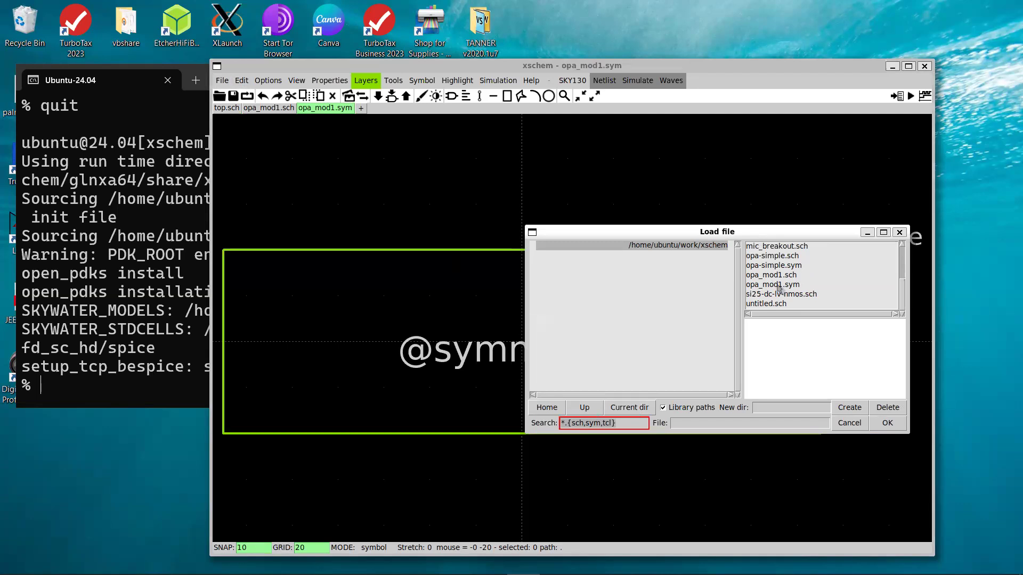
click(891, 429)
Step: Try moving the vip and vim pins without their labels above the symbol body, flipped horizontally, and undo that move
scroll(769, 444, down, 3)
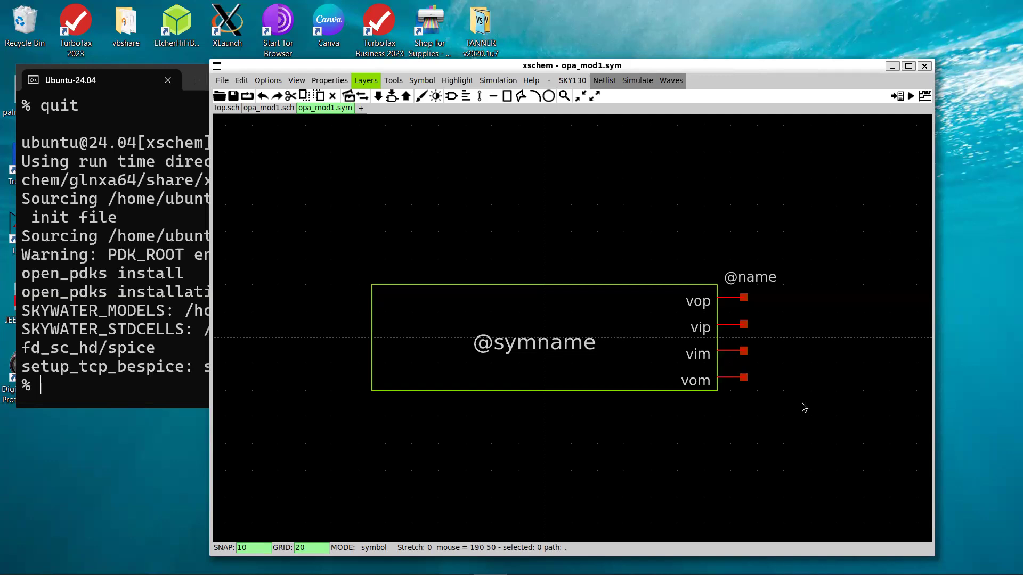
key(ctrl+z)
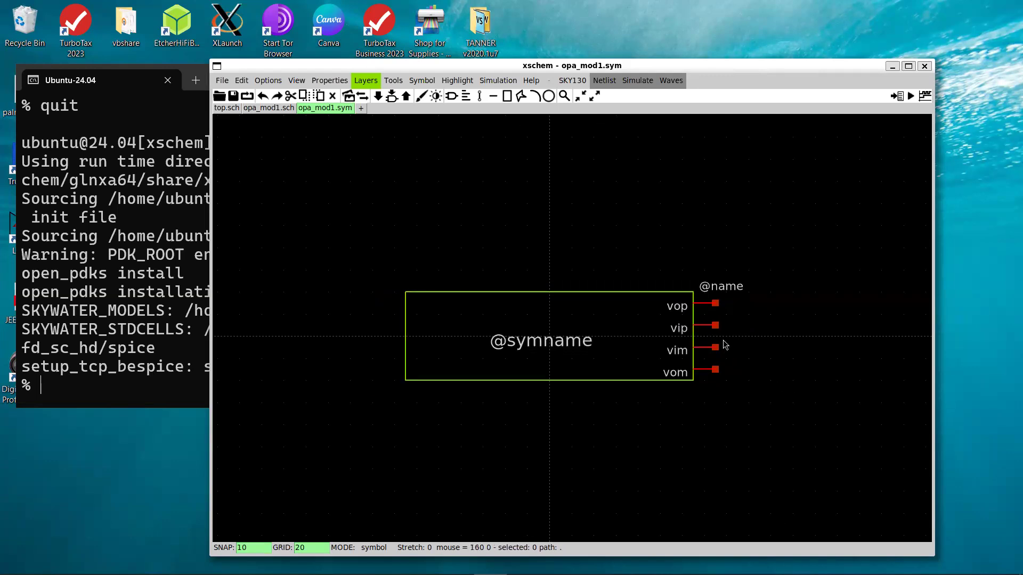
drag(738, 316, 688, 354)
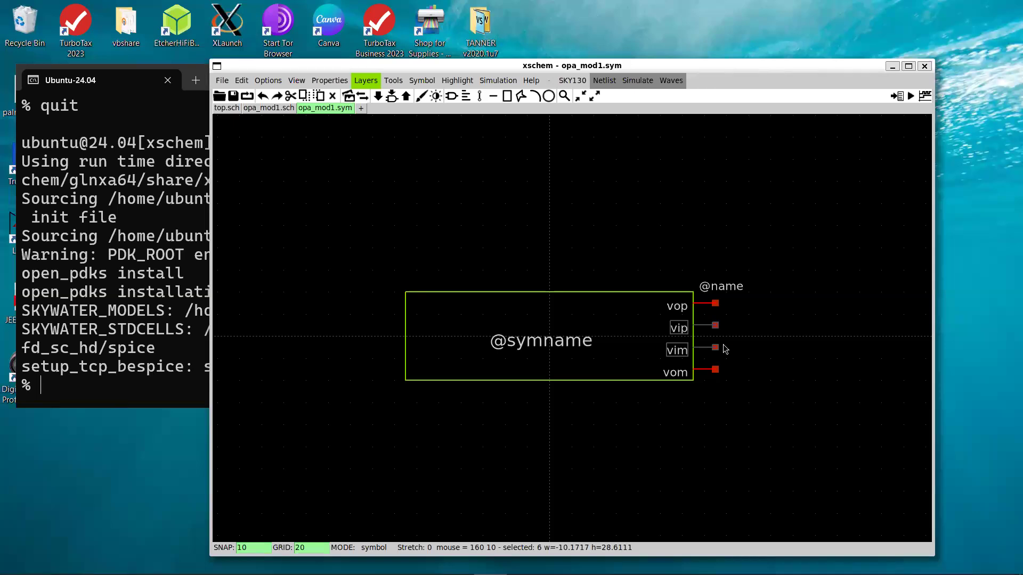
click(723, 323)
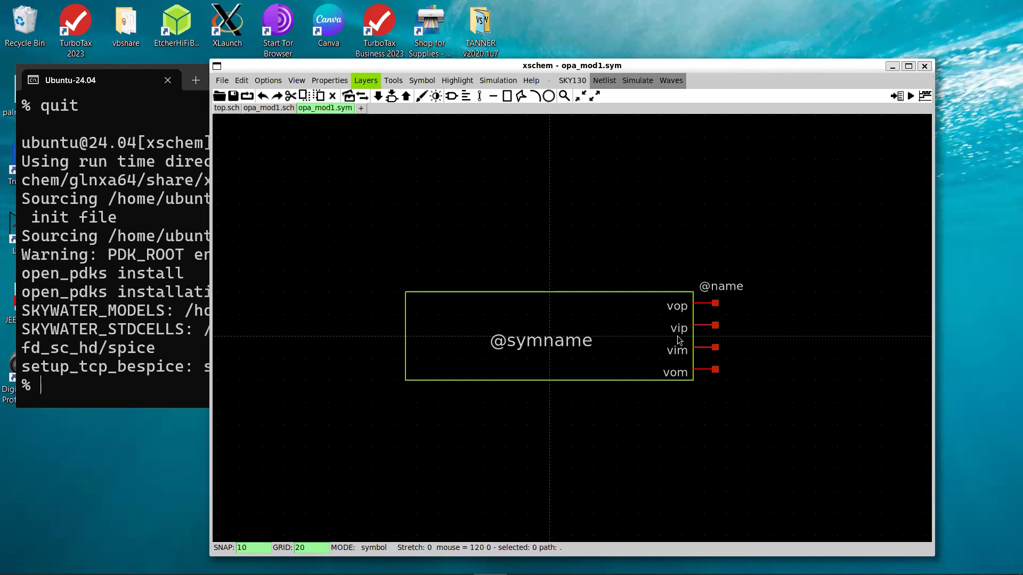
drag(731, 319, 694, 351)
key(c)
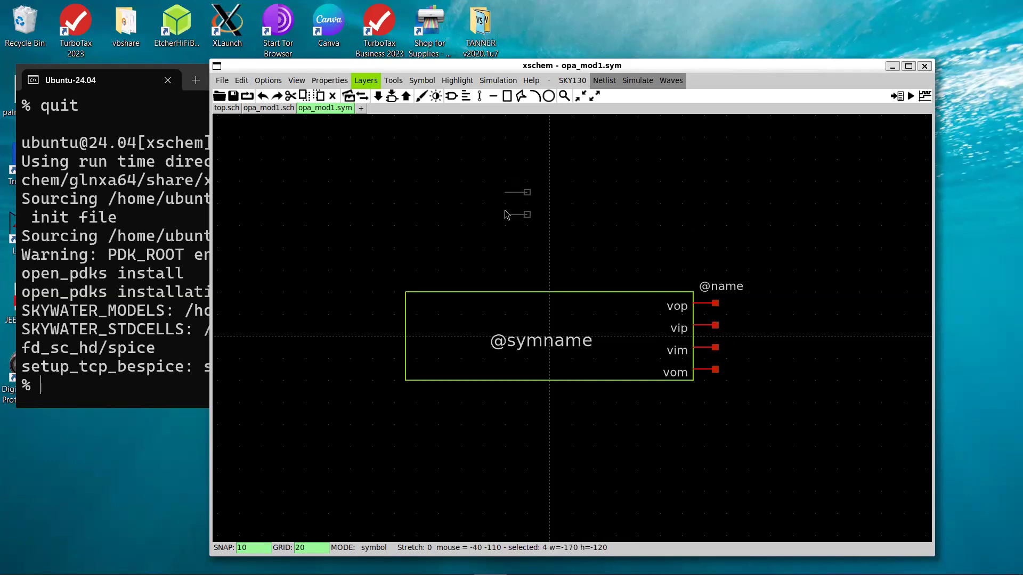
key(shift+f)
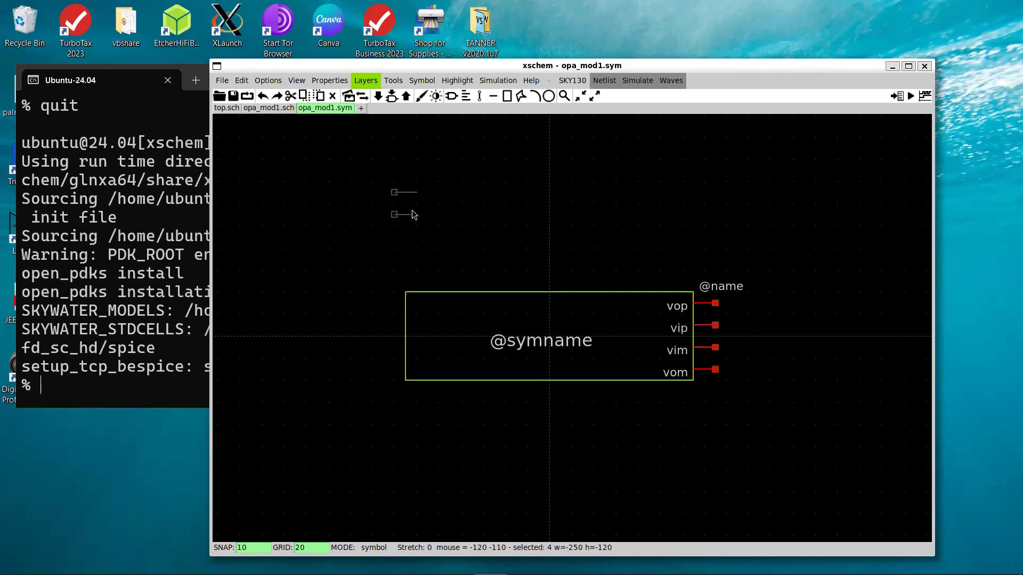
click(370, 215)
click(430, 422)
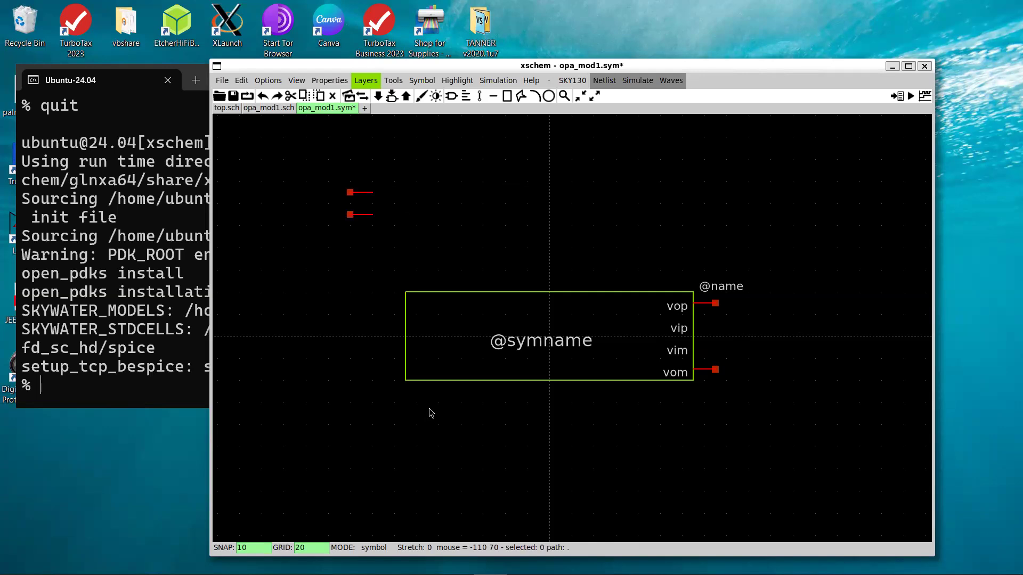
key(ctrl+z)
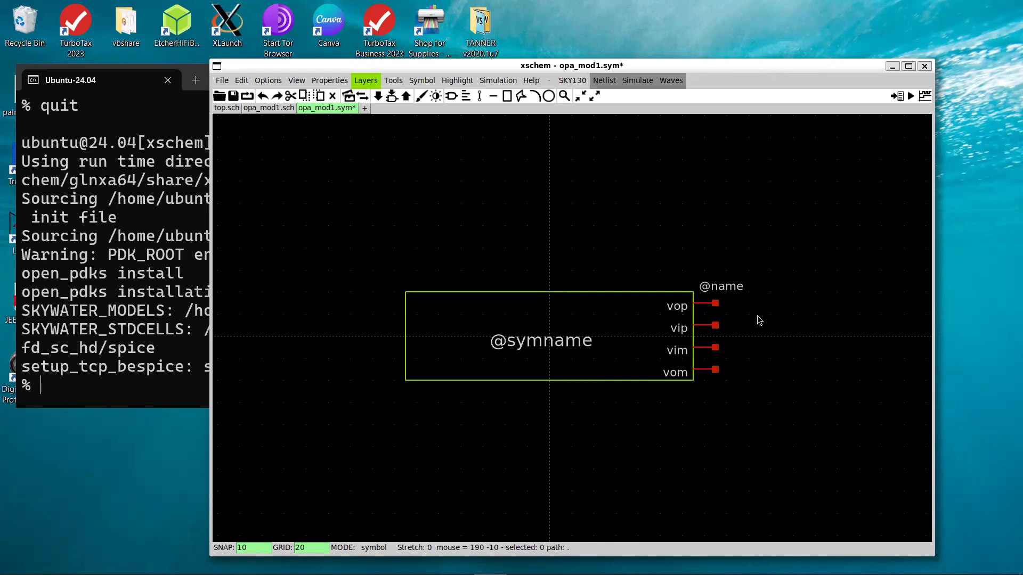
Step: Move the vip and vim pins with their labels to the upper left of the symbol body, flipped horizontally
drag(758, 306, 693, 358)
click(735, 321)
drag(743, 312, 393, 204)
key(shift+f)
click(459, 230)
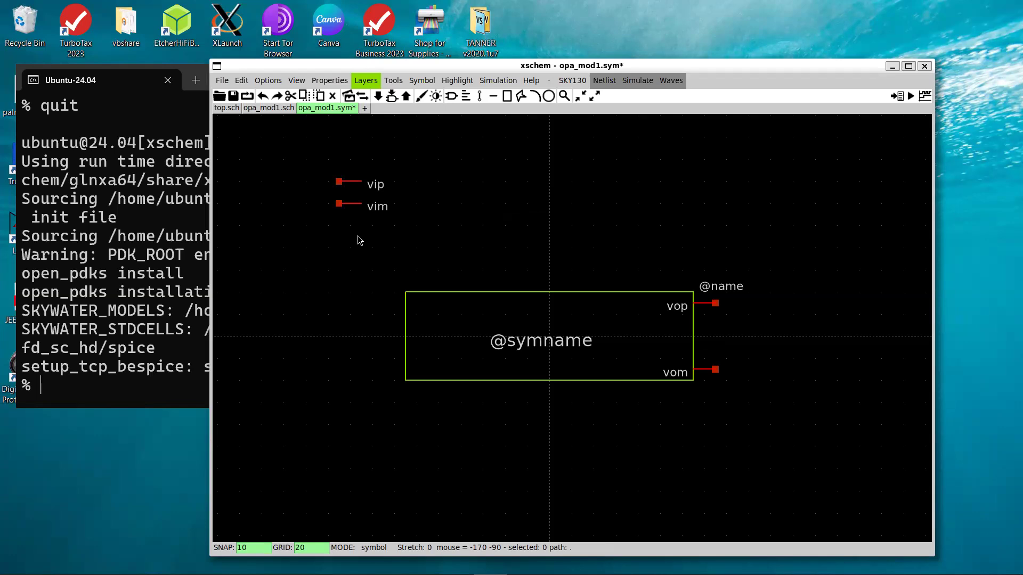
drag(300, 235, 364, 206)
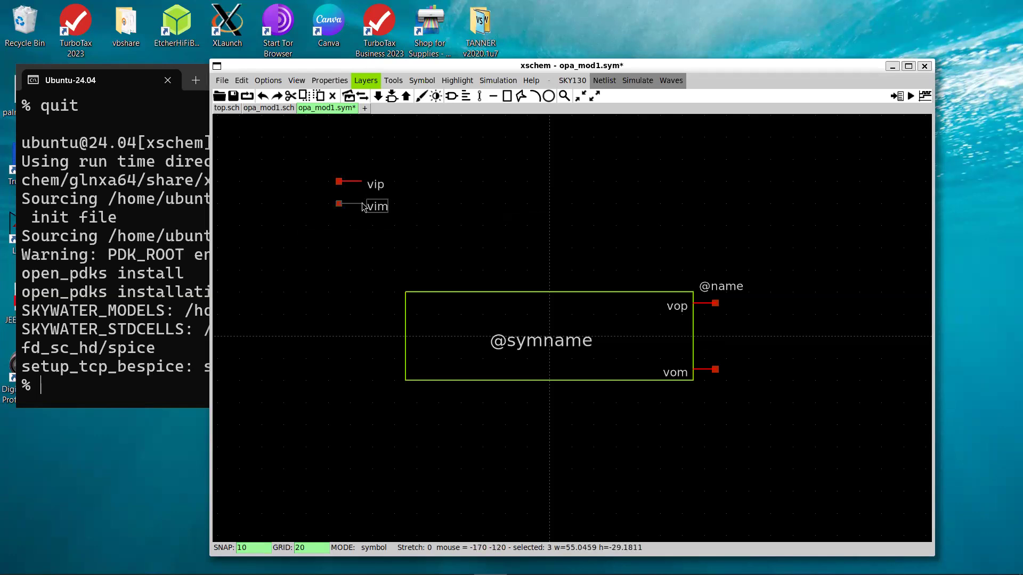
click(367, 240)
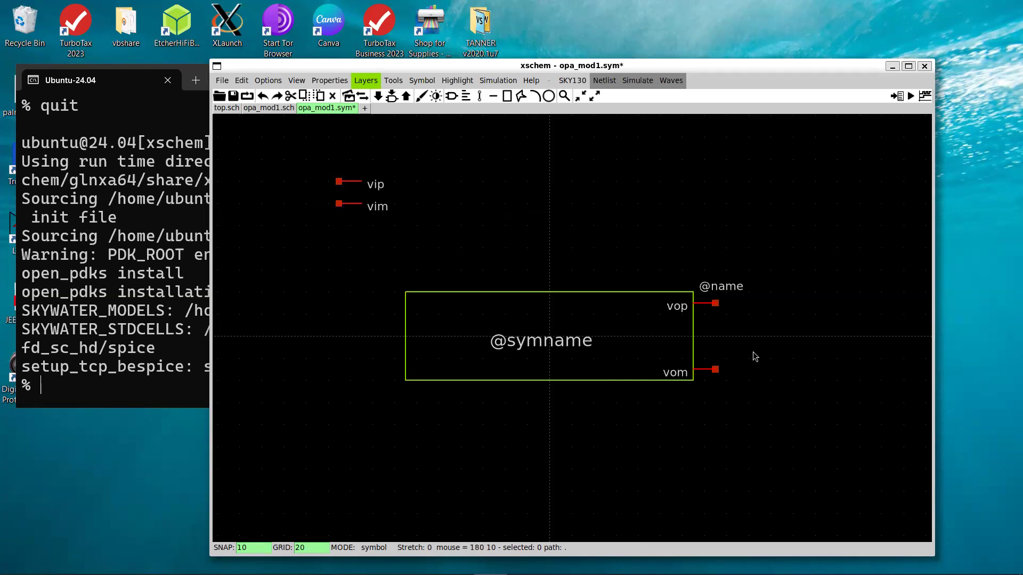
drag(754, 352, 632, 411)
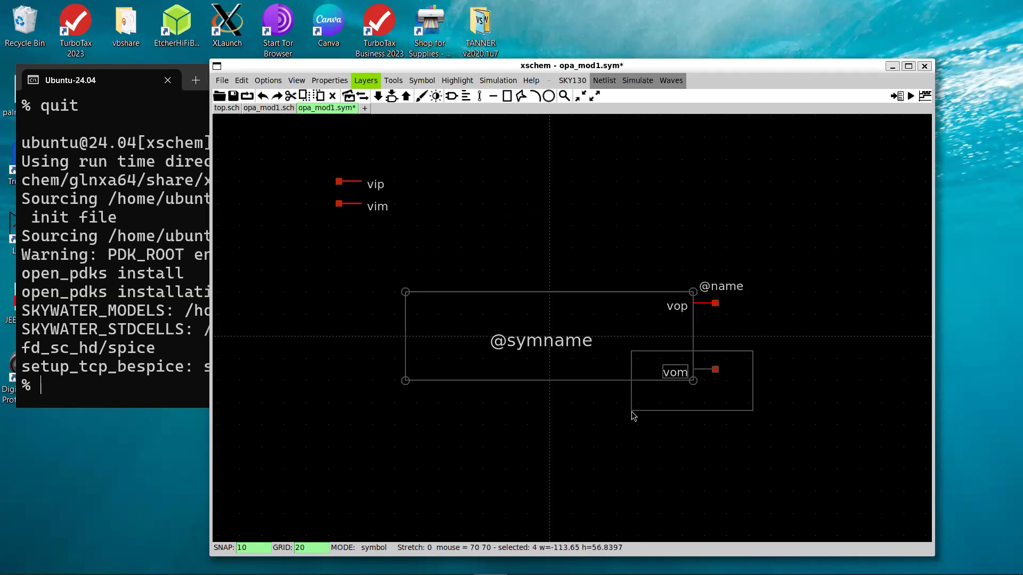
click(755, 423)
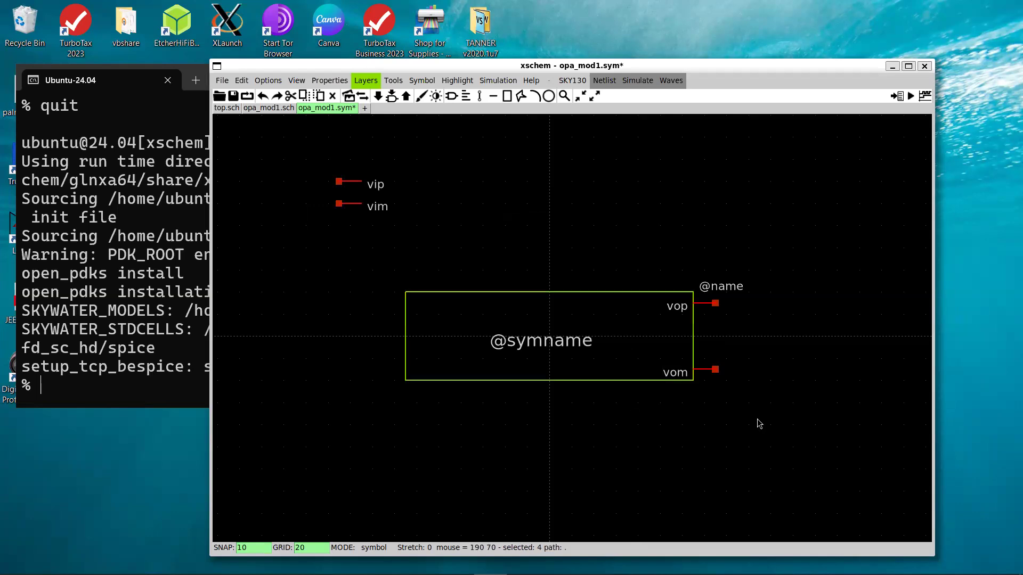
click(705, 372)
shift+click(705, 370)
shift+click(681, 369)
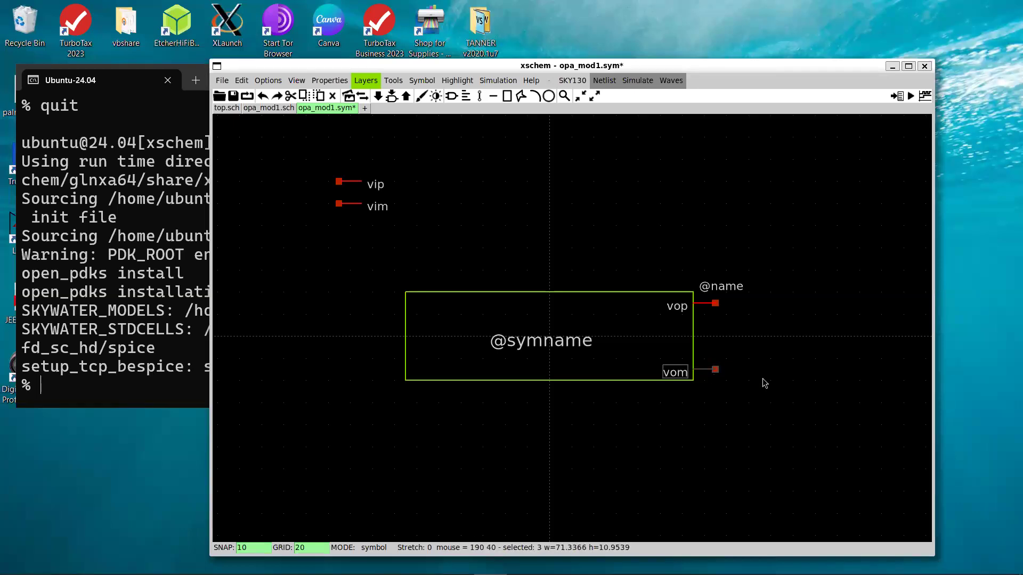
click(794, 367)
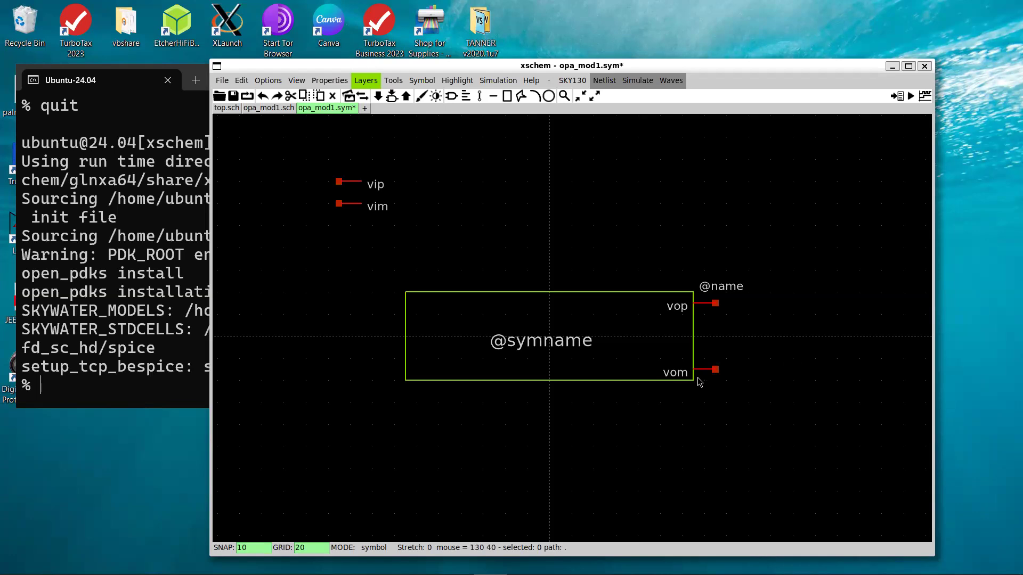
Step: Move the vom label, stub line and pin to the area above the right end of the symbol body
click(715, 377)
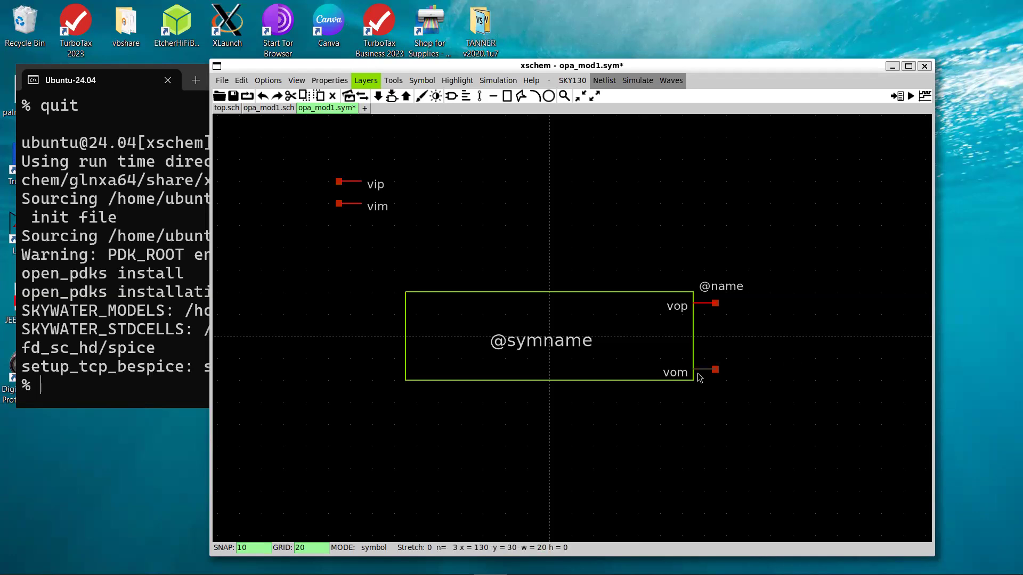
click(676, 372)
shift+click(680, 373)
key(m)
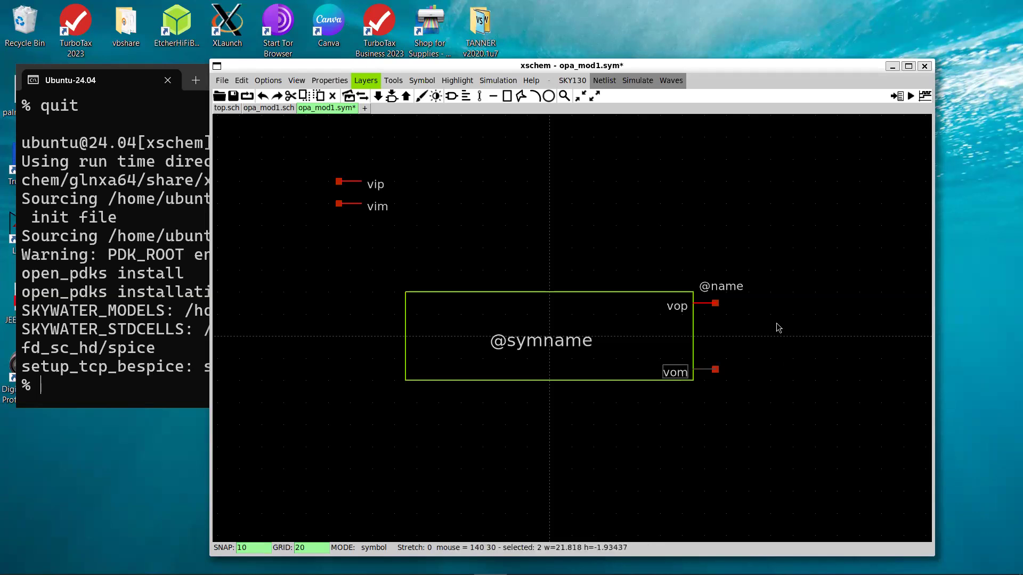
click(735, 300)
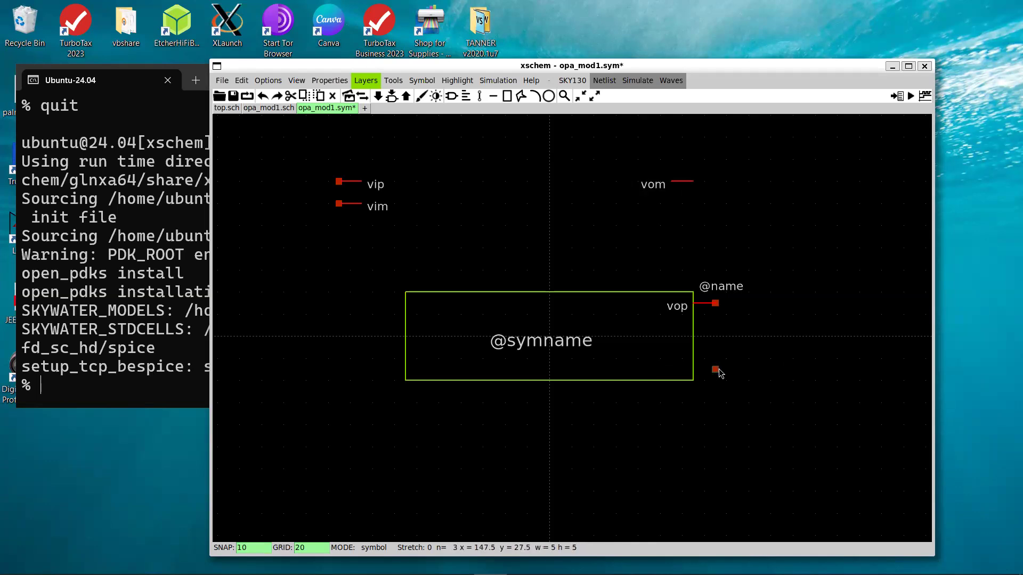
click(694, 186)
click(743, 349)
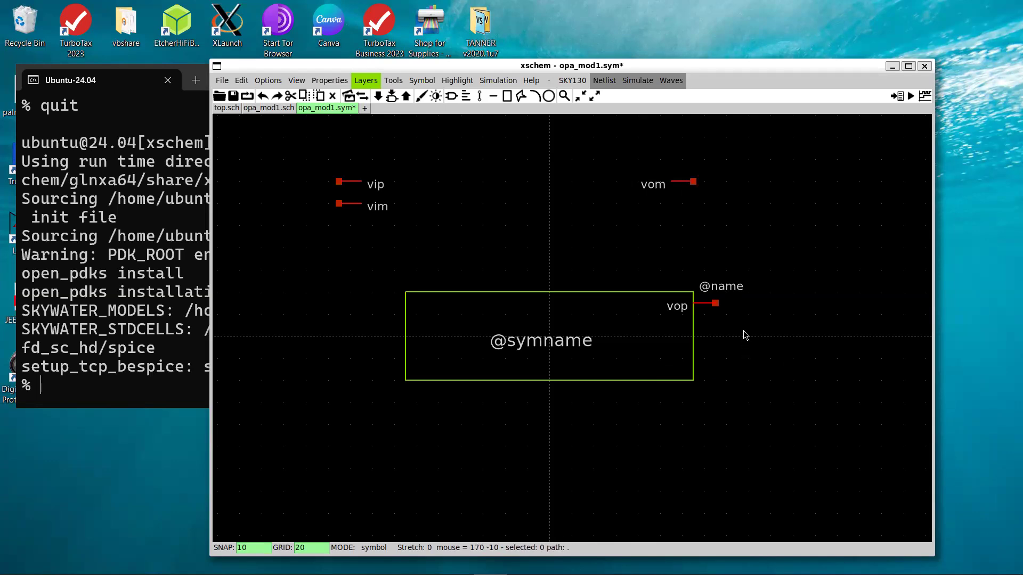
Step: Move the vop pin with its stub line and label directly above the vom pin, aligned with it
drag(744, 330, 667, 304)
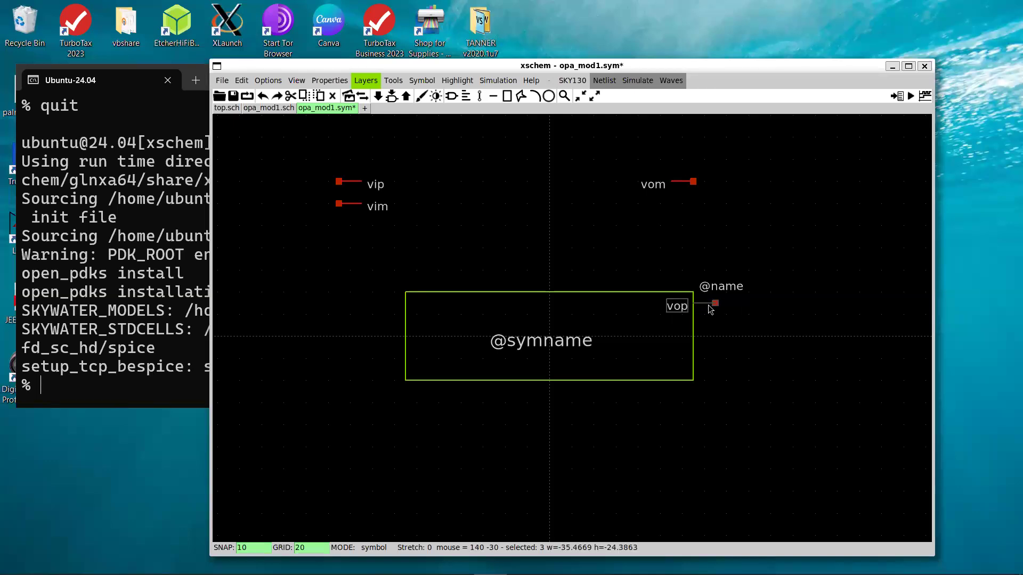
key(m)
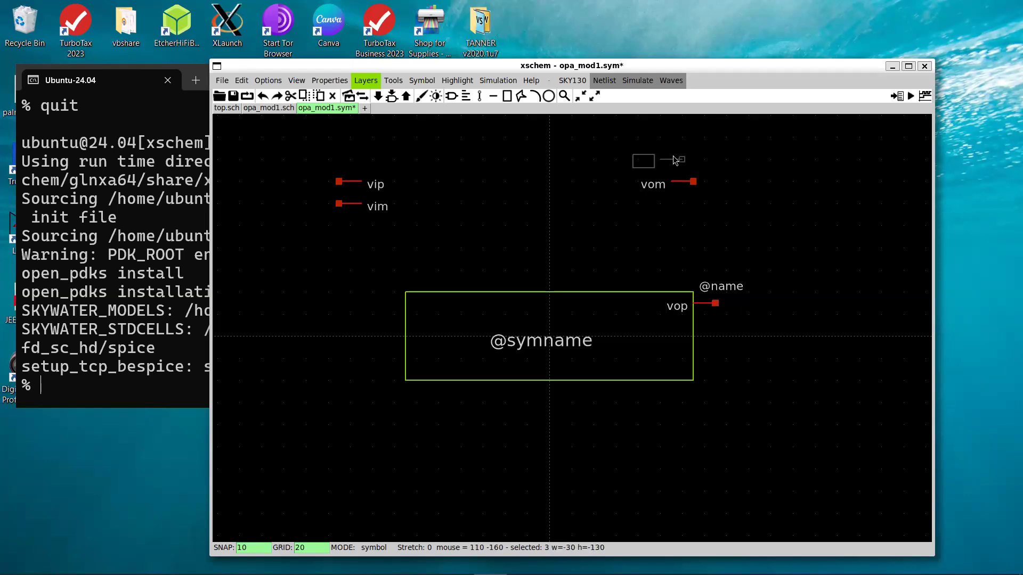
click(685, 156)
click(749, 221)
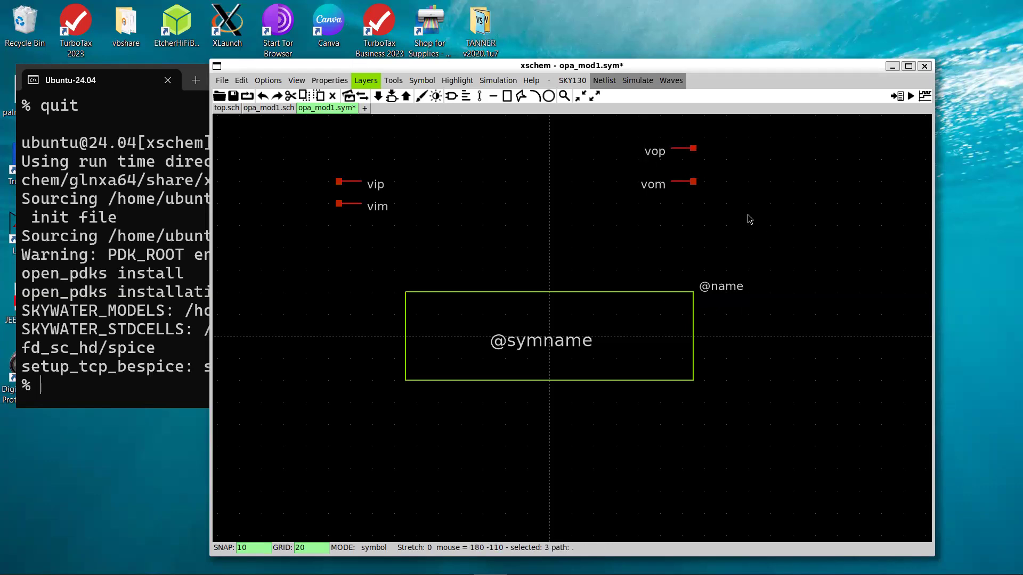
drag(735, 287, 779, 434)
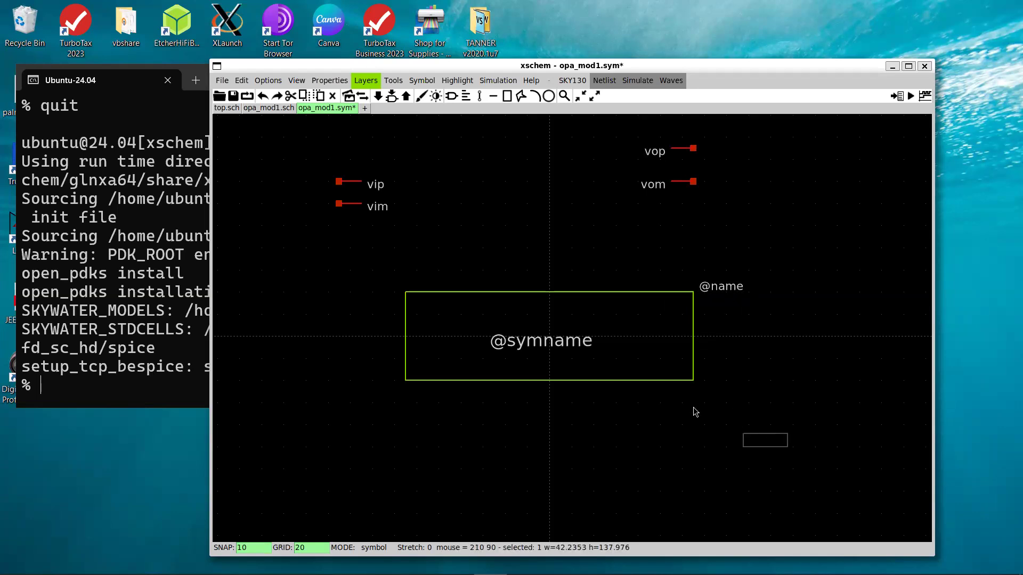
drag(667, 400, 700, 496)
drag(550, 349, 601, 449)
click(516, 296)
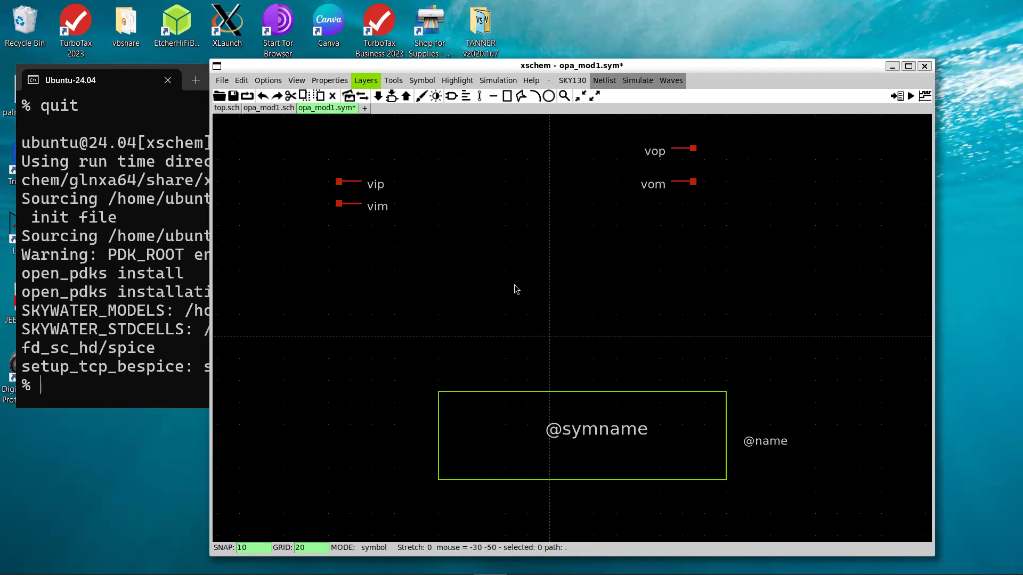
Step: Move the vim pin with its stub line and label further down to widen the gap below vip
drag(322, 257, 430, 189)
drag(361, 210, 361, 253)
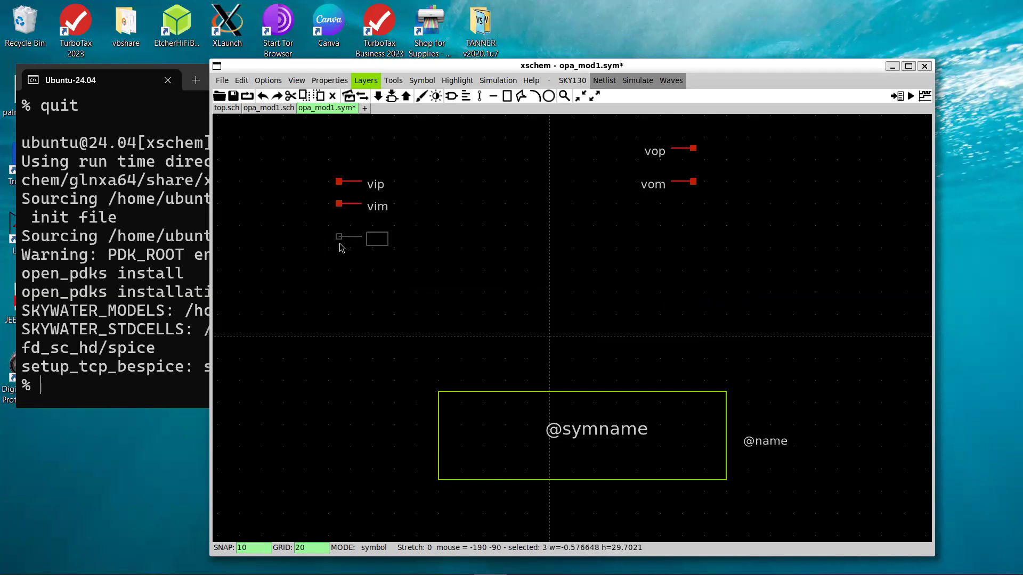
click(463, 284)
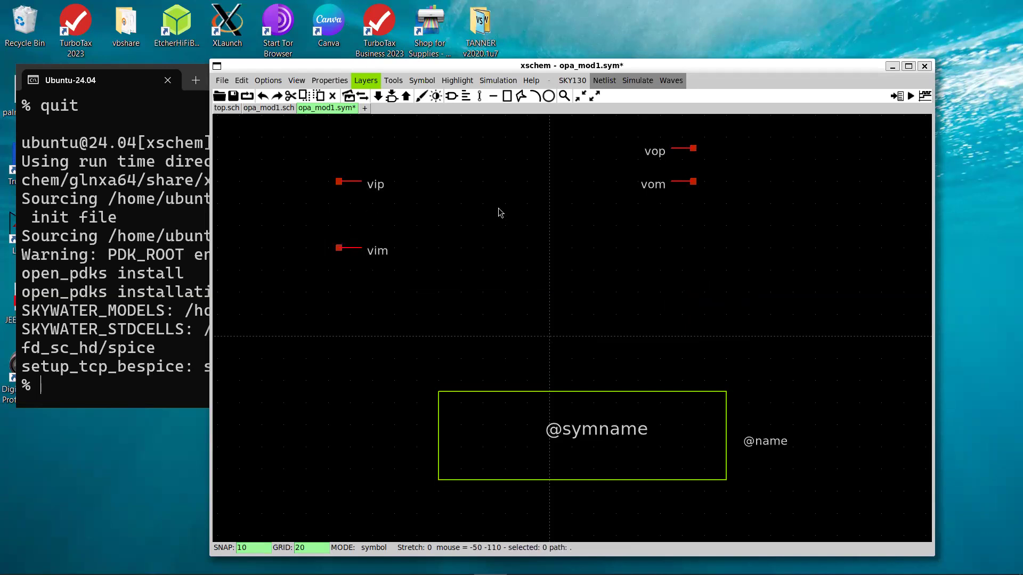
click(495, 98)
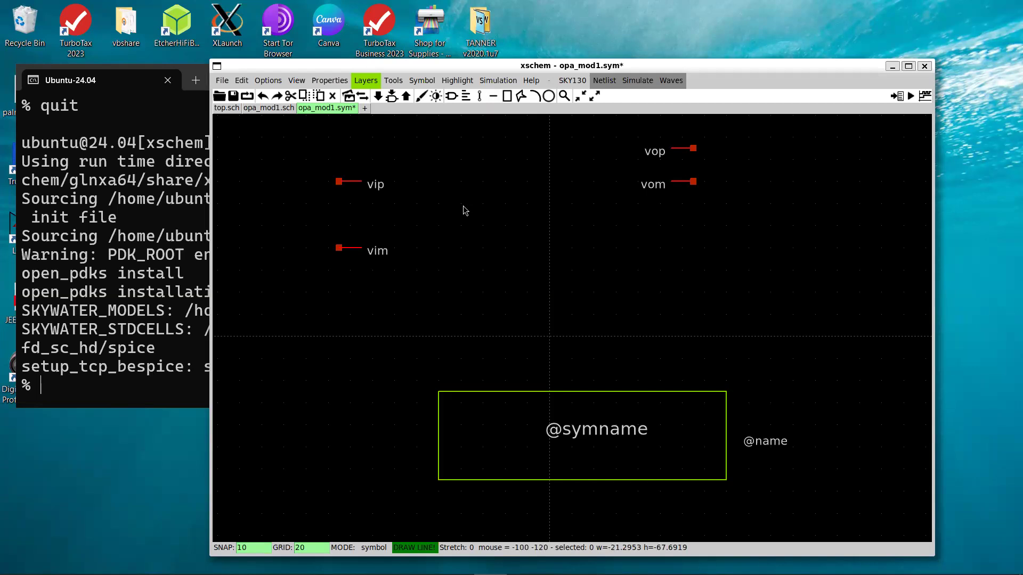
key(Escape)
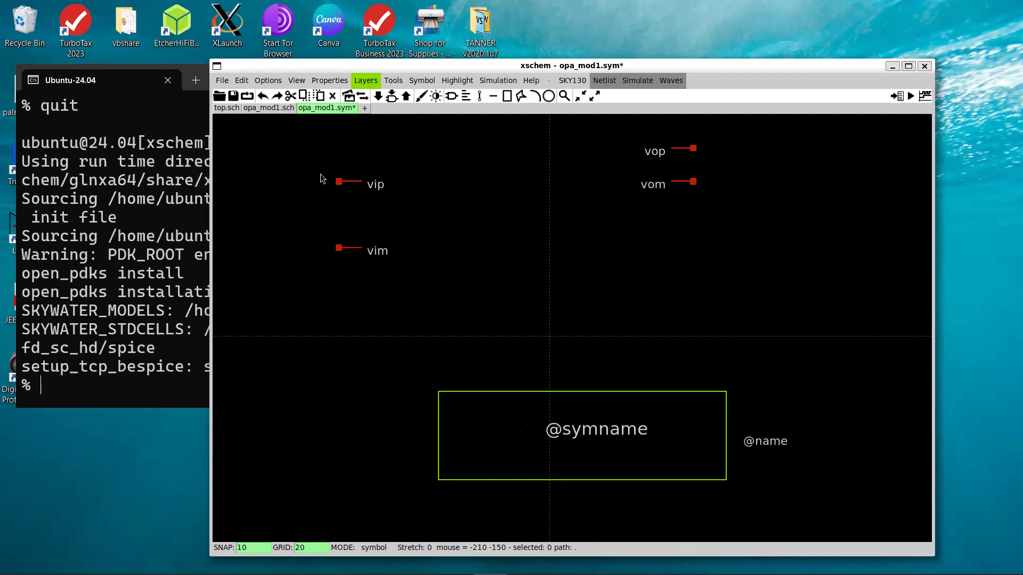
Step: Swap the order of the input pins by moving vip with its label below vim and shifting vim upward
drag(320, 174, 389, 199)
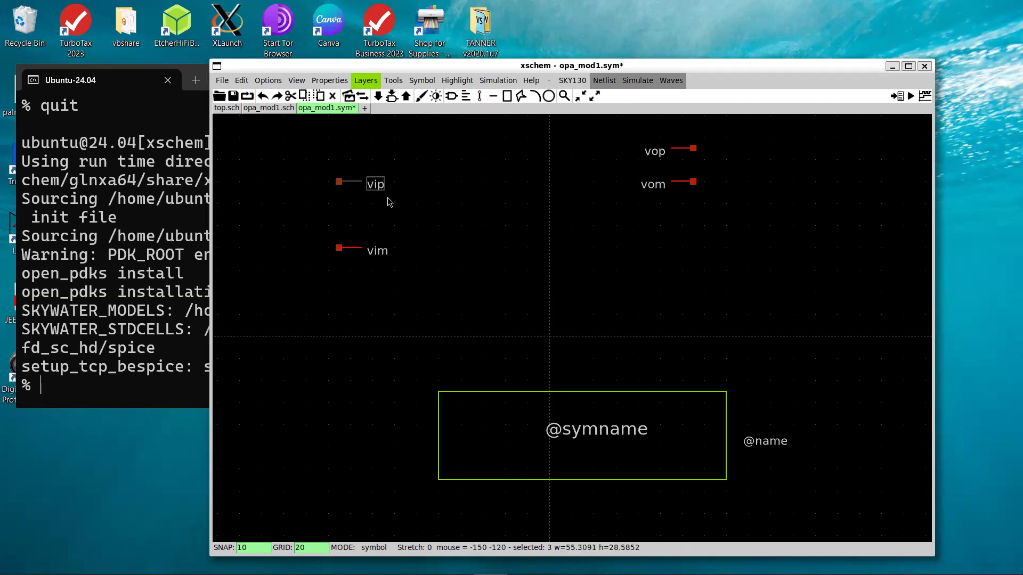
key(c)
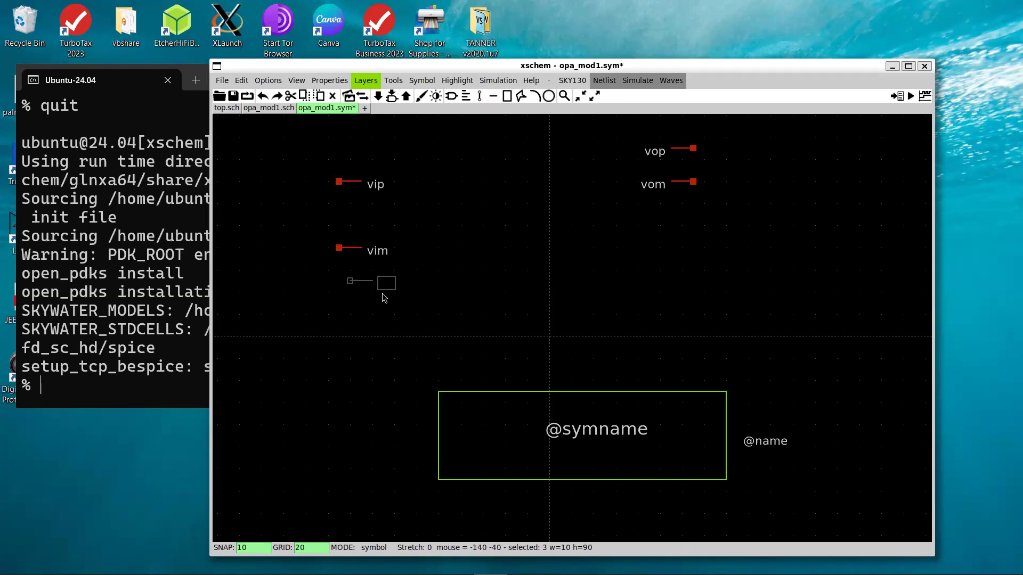
click(383, 282)
drag(316, 218, 417, 261)
key(c)
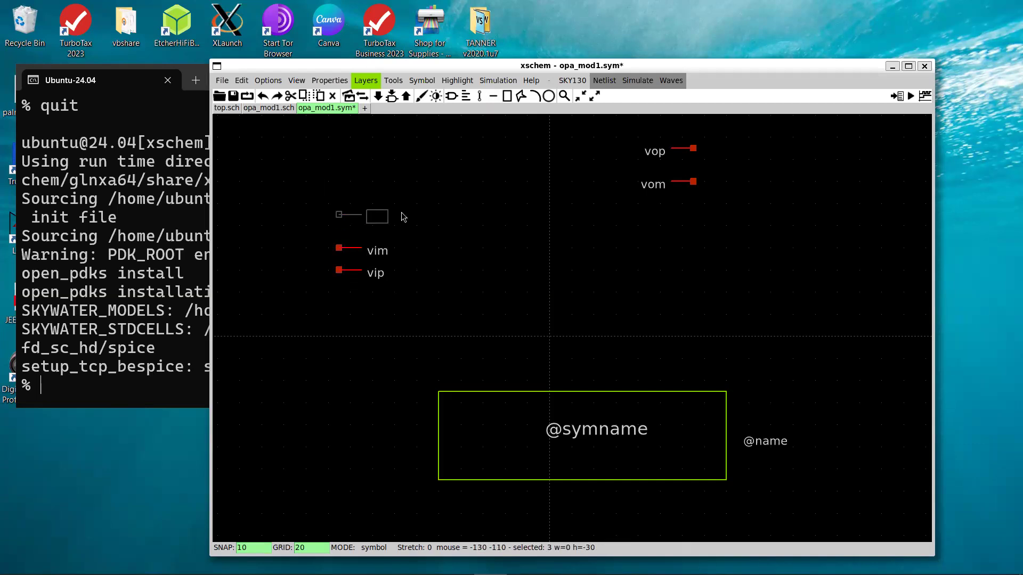
click(404, 219)
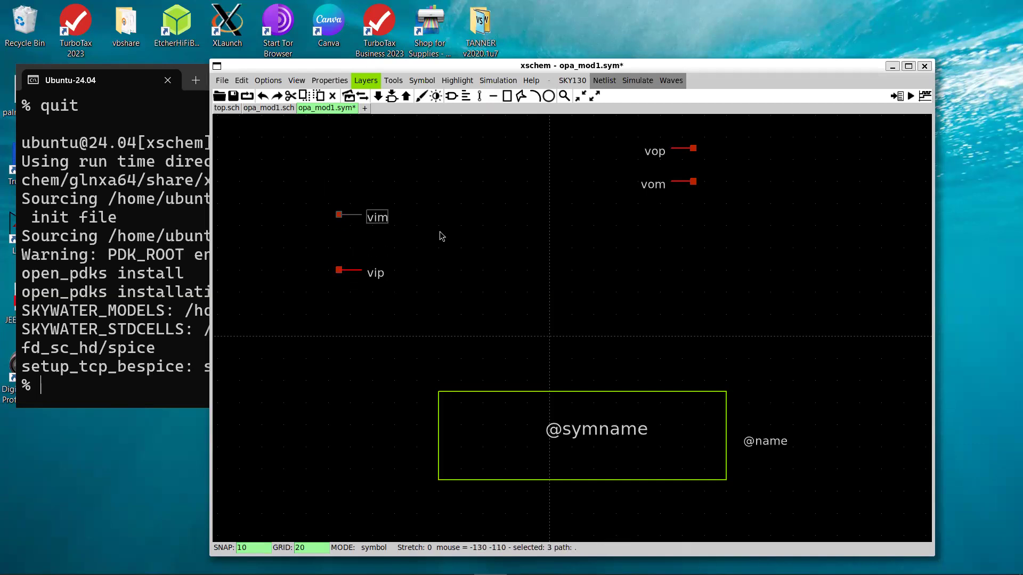
click(495, 118)
Step: Draw a vertical line through the inner ends of the vim and vip stubs, extending slightly beyond both
click(495, 102)
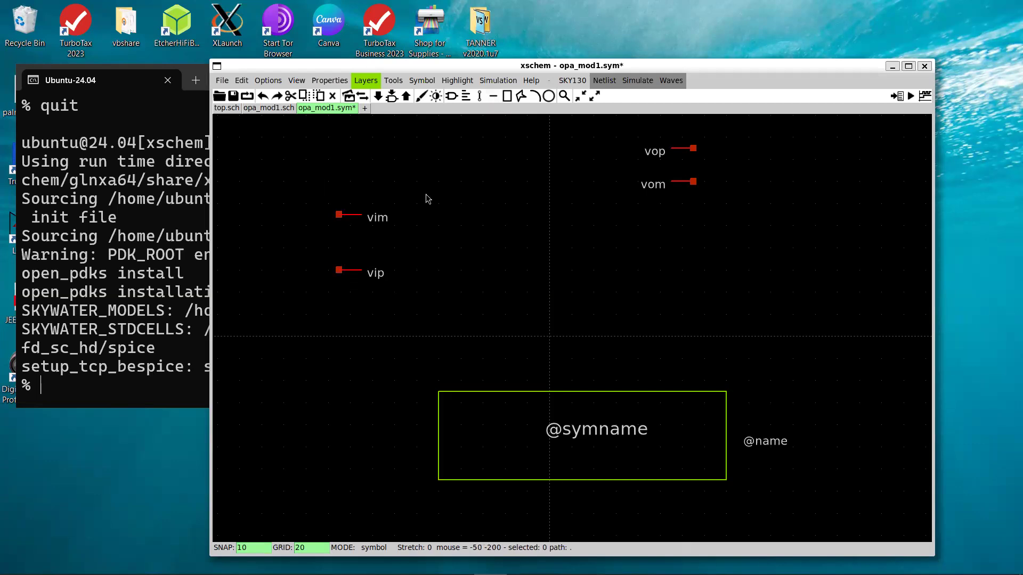
click(362, 193)
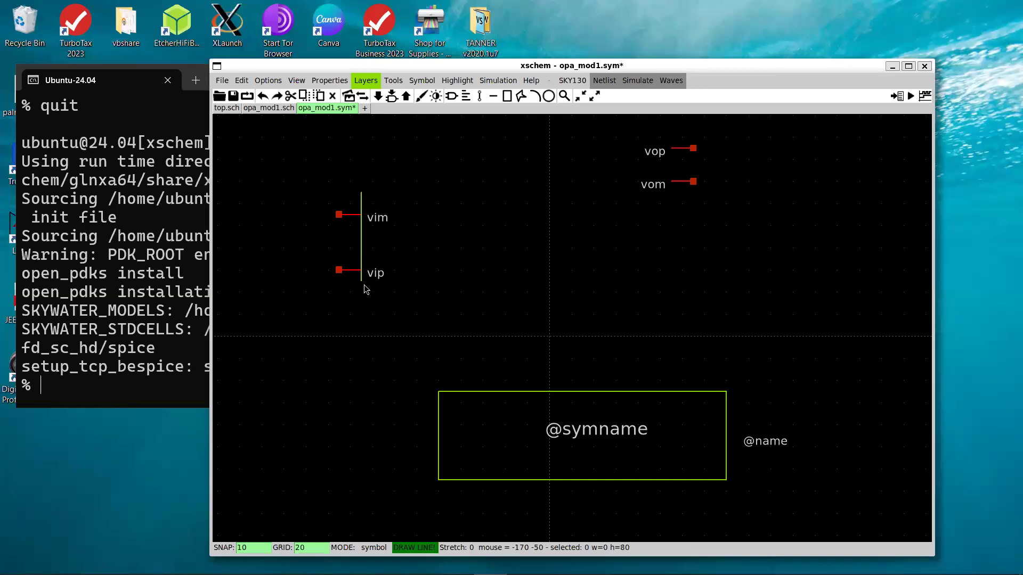
click(520, 298)
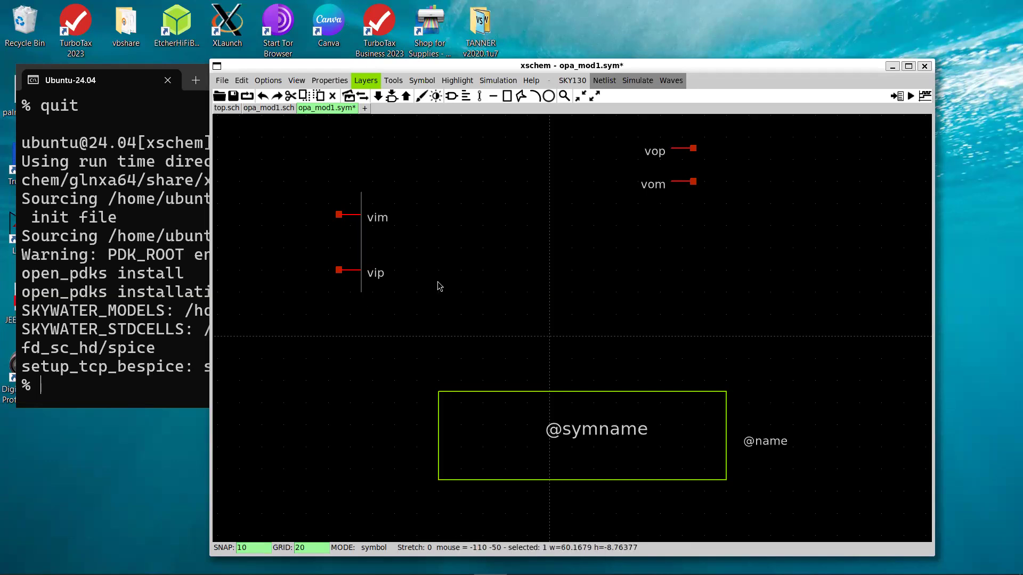
Step: Draw two sloping lines from the ends of the vertical line to a shared point, closing the amplifier triangle around the input labels
click(493, 99)
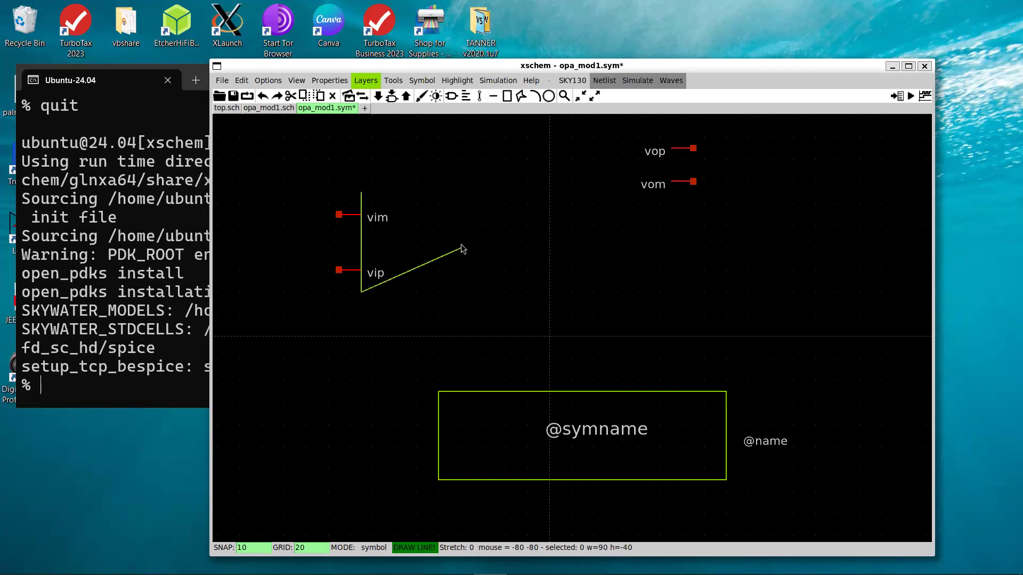
click(462, 248)
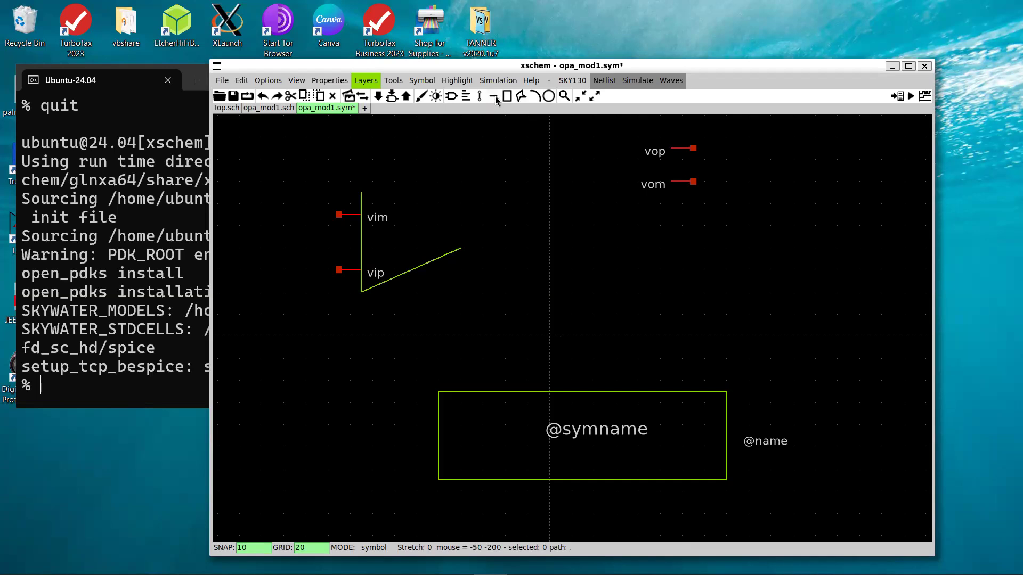
key(l)
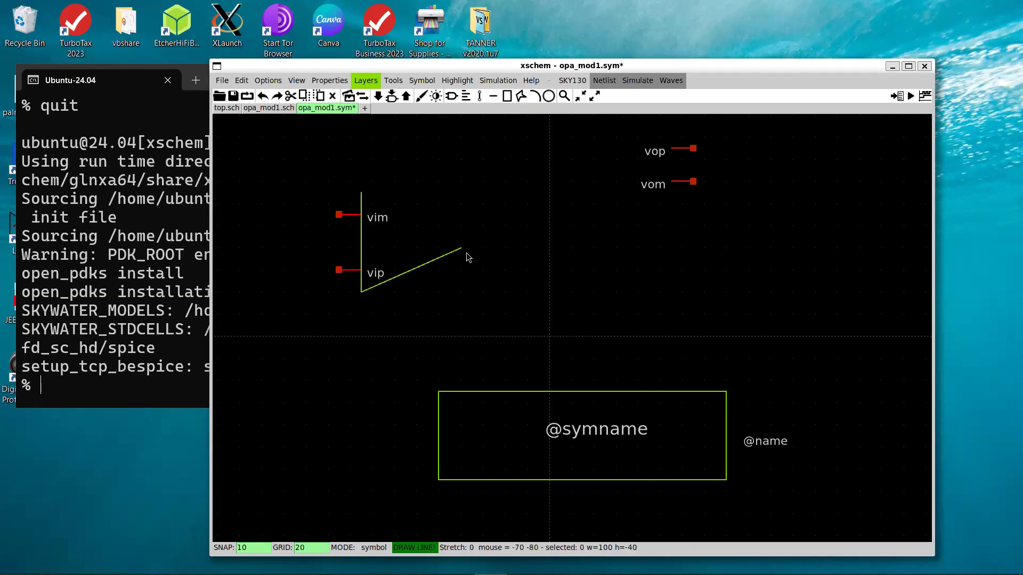
click(461, 248)
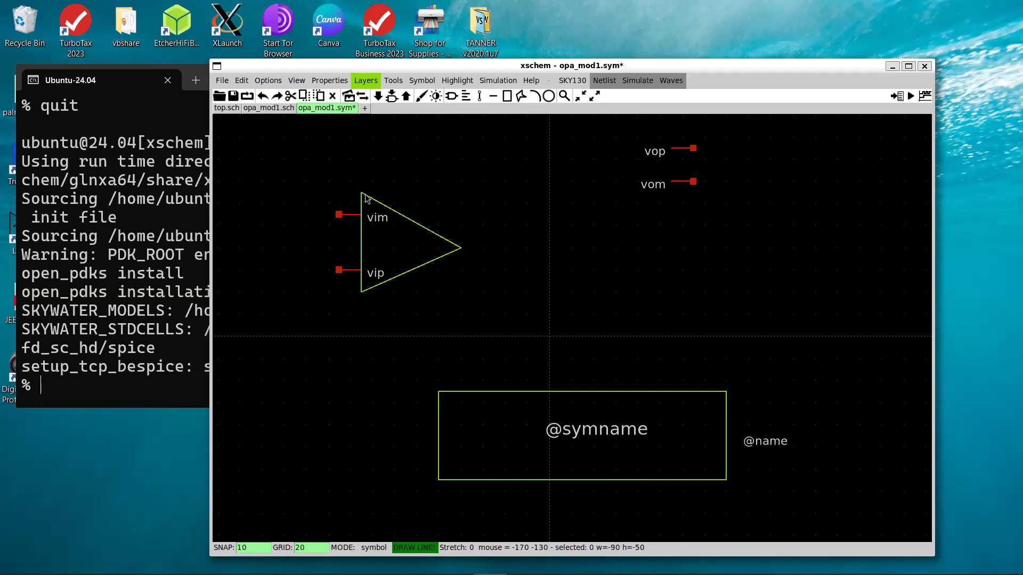
click(367, 198)
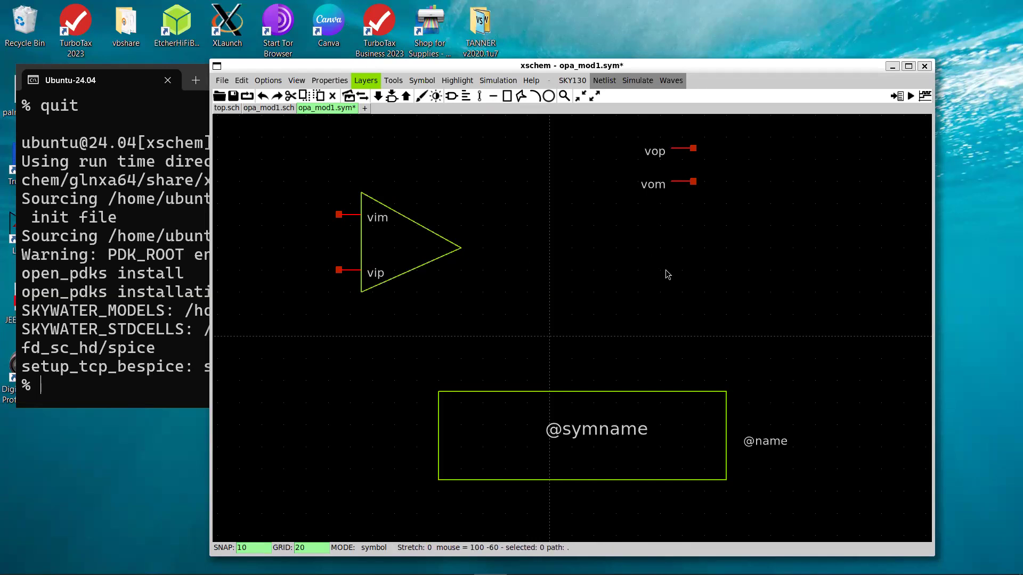
Step: Move the vop pin with its stub to the triangle's apex and shift its label further inside the triangle
drag(619, 138, 767, 174)
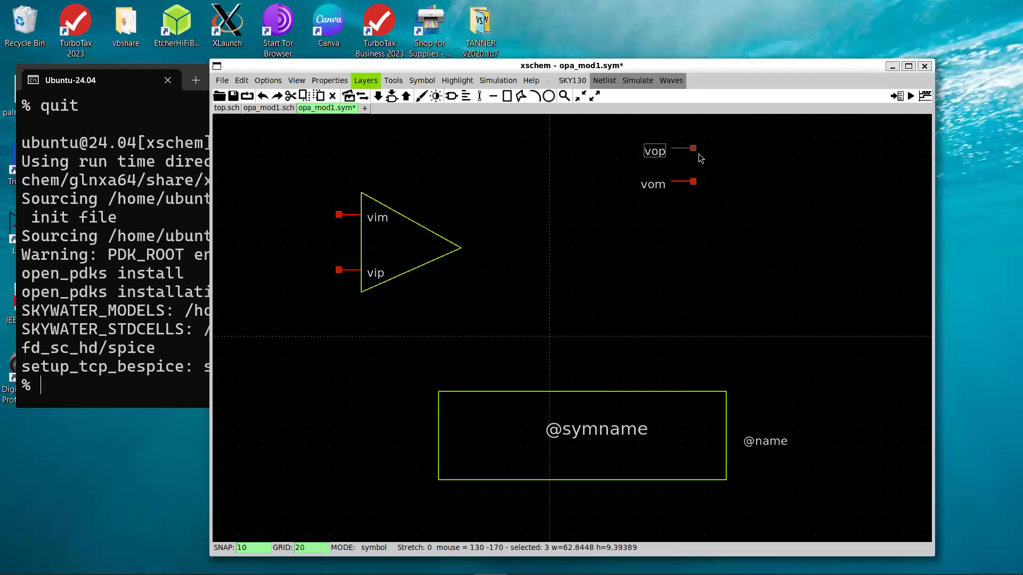
key(c)
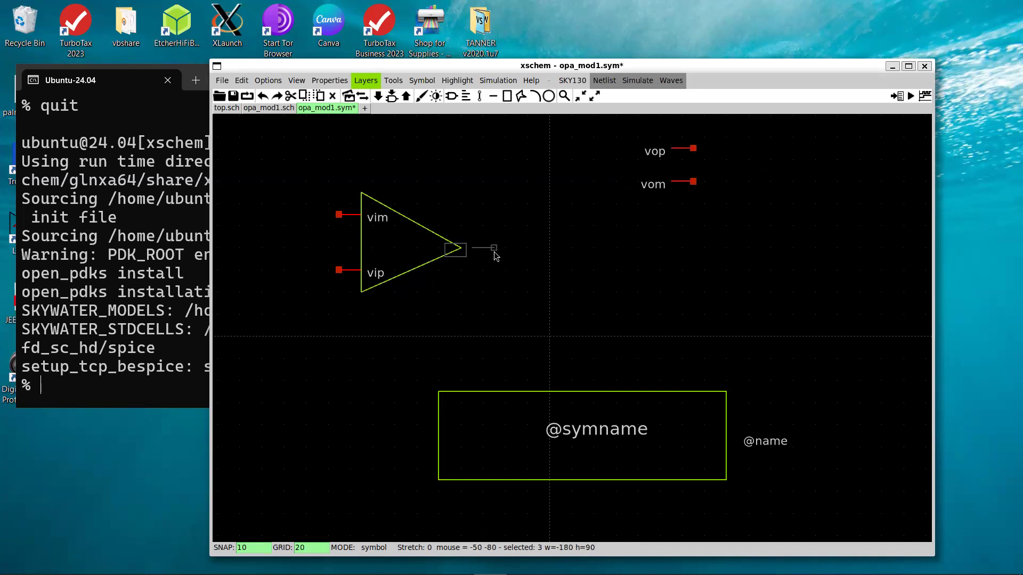
key(Escape)
click(547, 283)
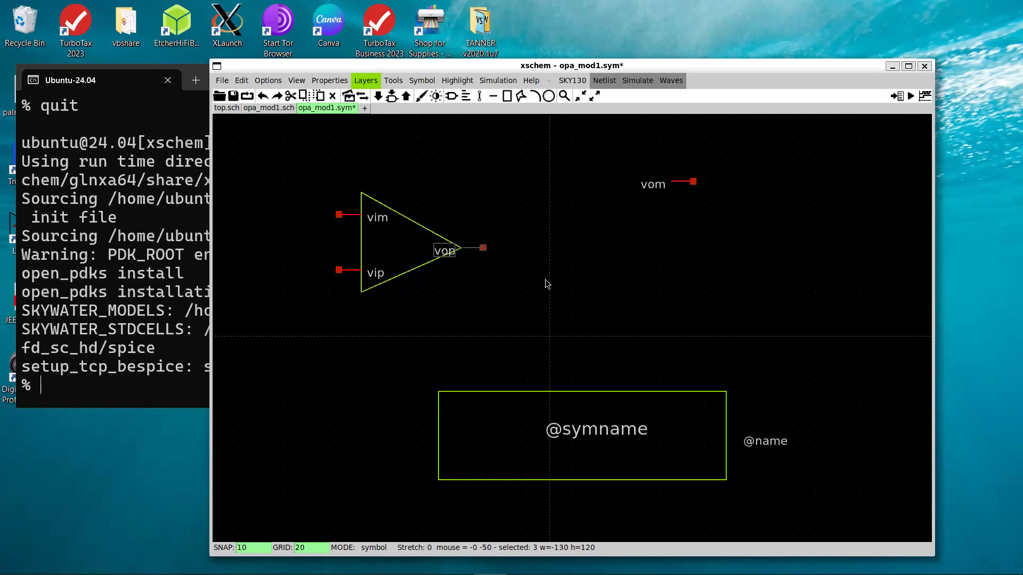
click(431, 251)
click(499, 290)
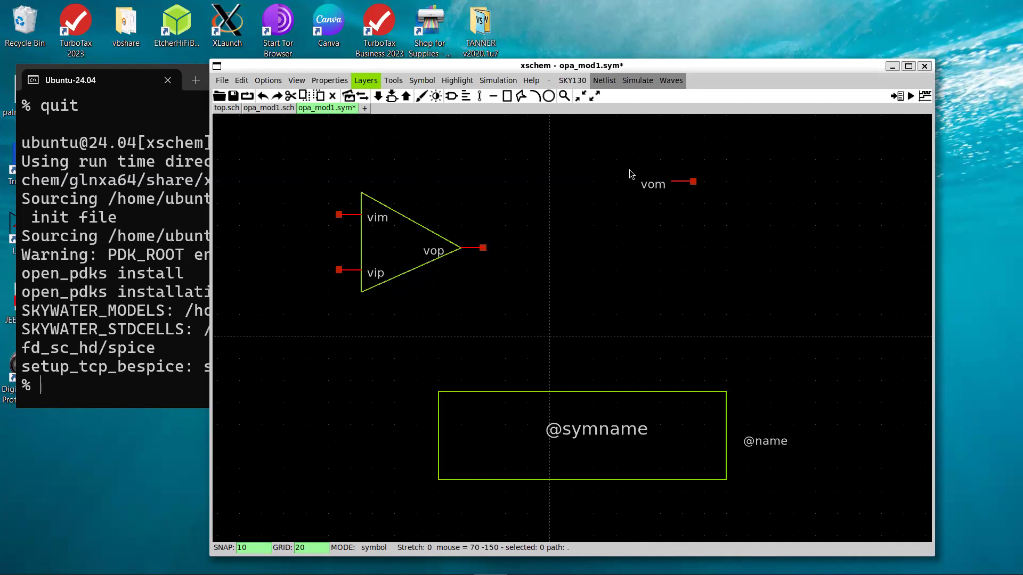
Step: Rotate the vom pin with its stub and label to vertical and attach it to the triangle's lower sloping edge, pin pointing down
drag(620, 166, 720, 210)
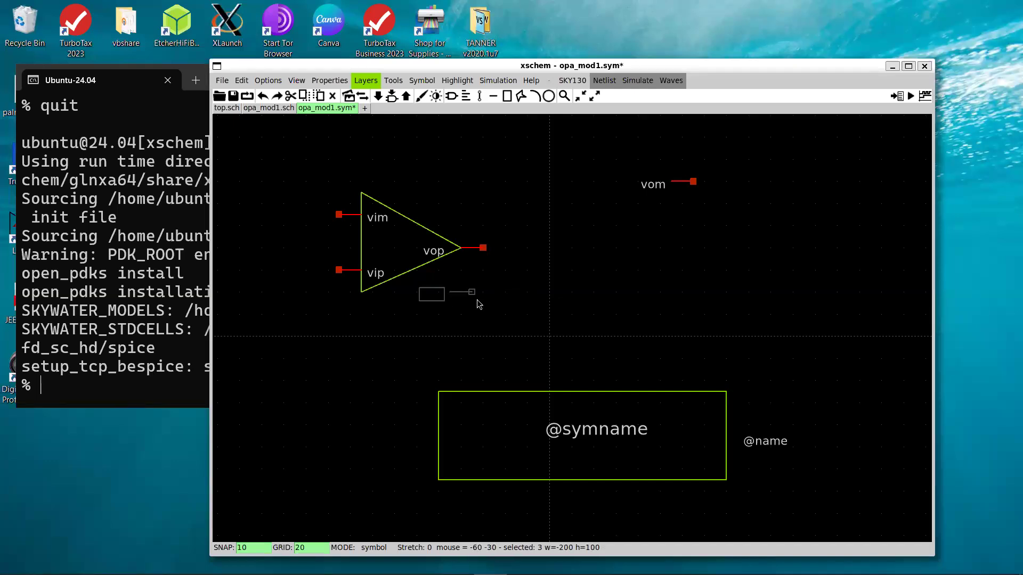
key(shift+r)
key(shift+r)
key(shift+r)
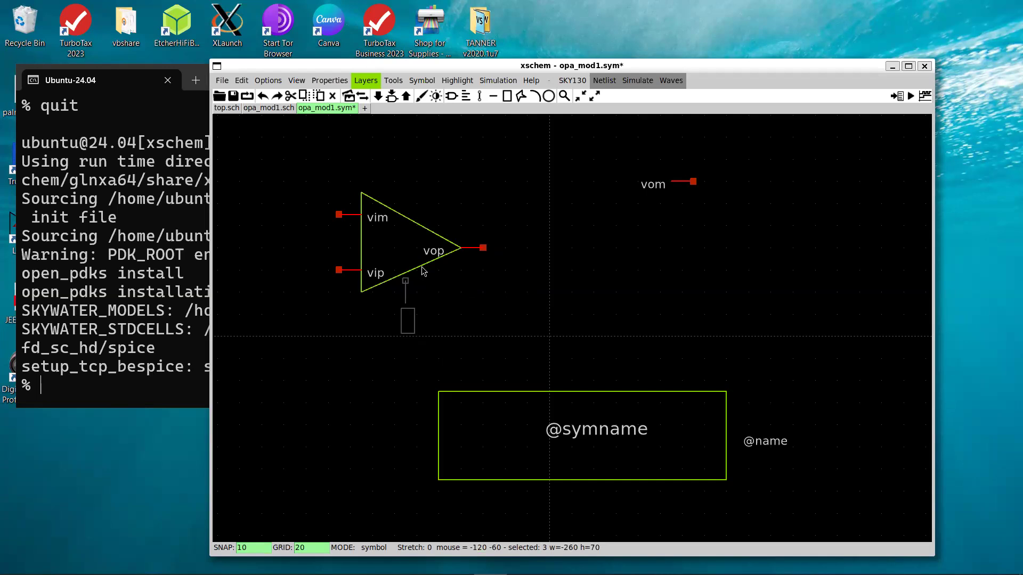
key(shift+r)
key(shift+r)
key(shift+r)
key(shift+r)
key(shift+r)
key(shift+r)
click(419, 307)
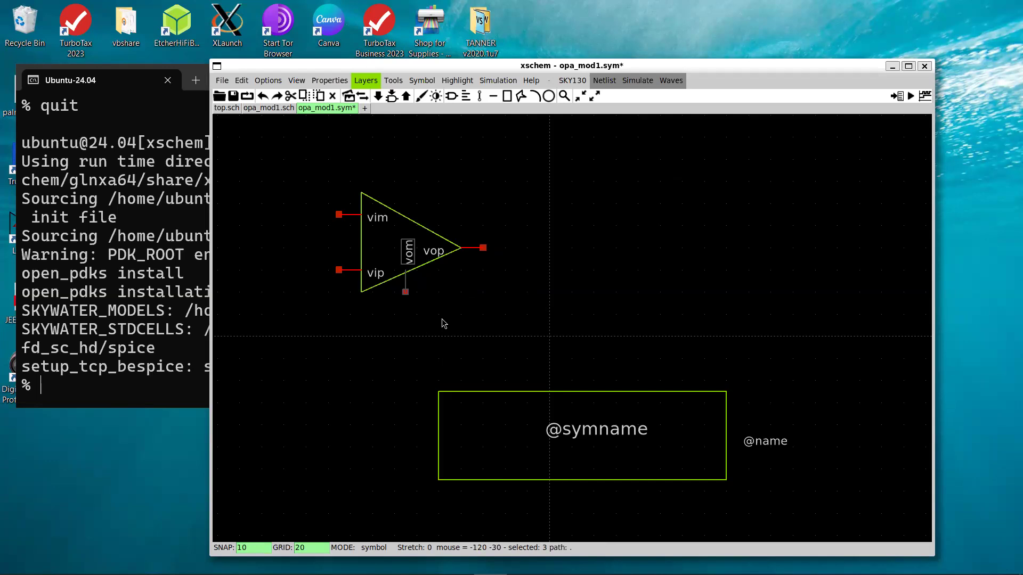
click(465, 320)
Step: Shift the vertical vom label slightly down towards its stub
click(412, 256)
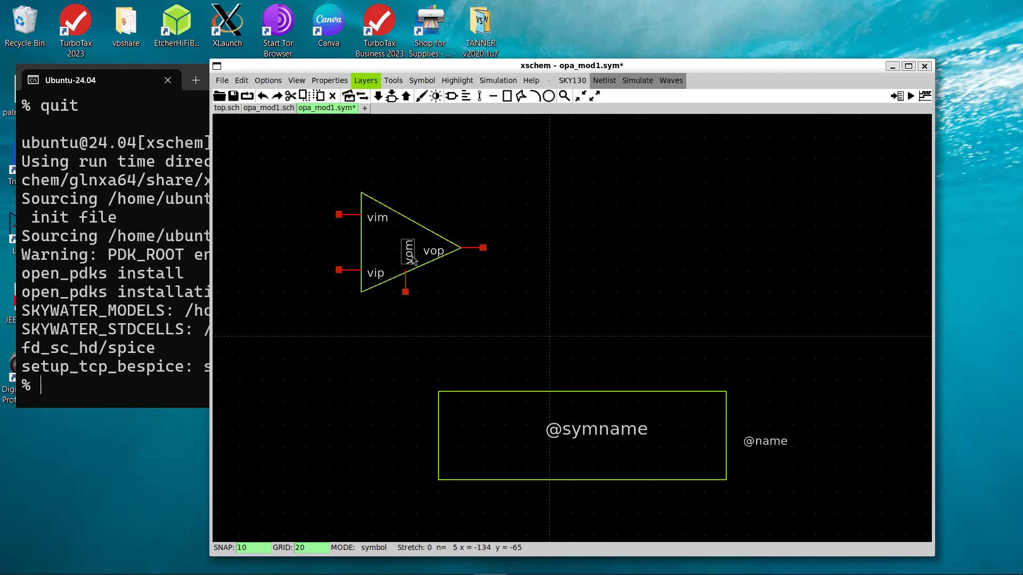
click(417, 288)
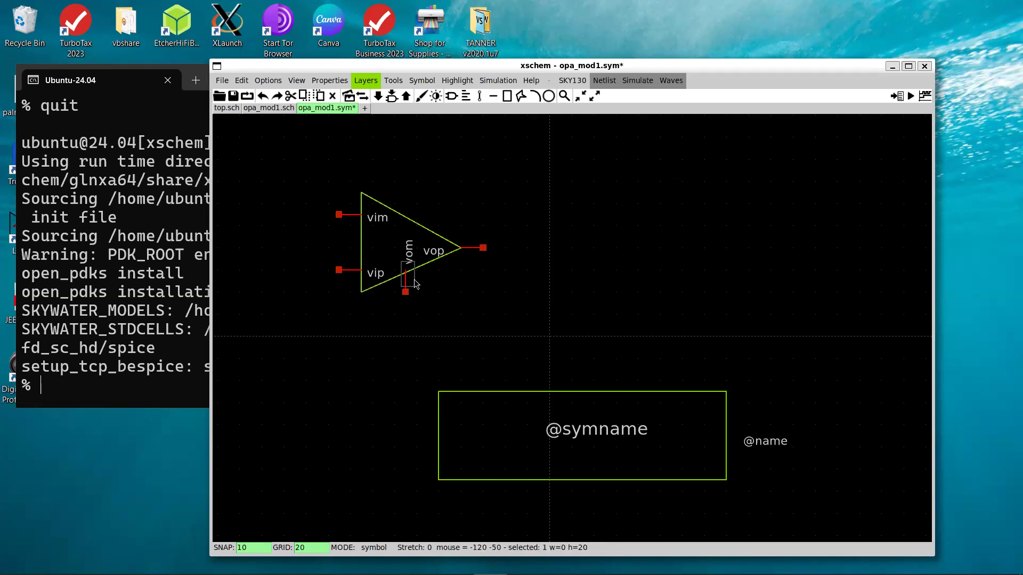
click(410, 264)
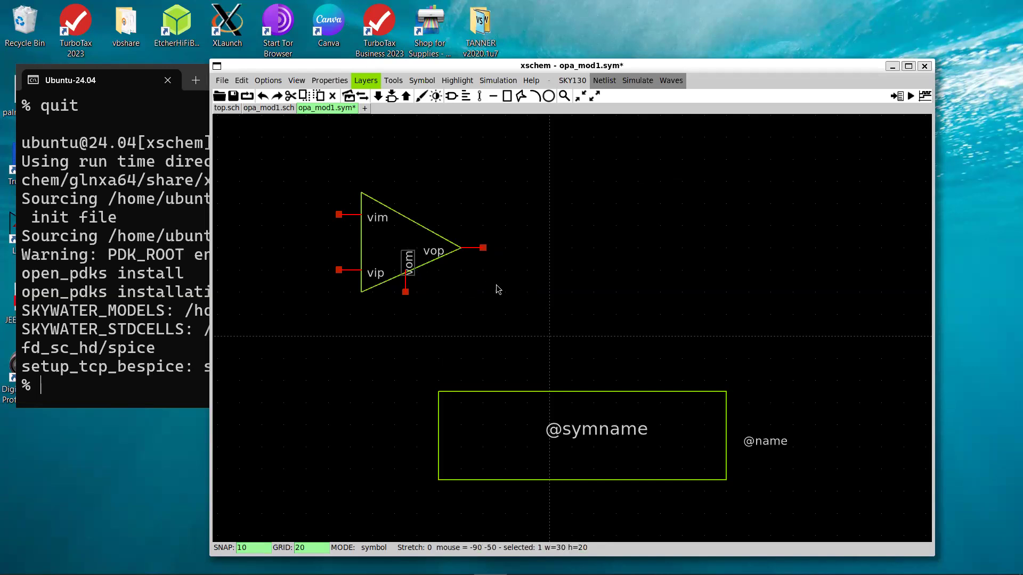
click(605, 433)
key(m)
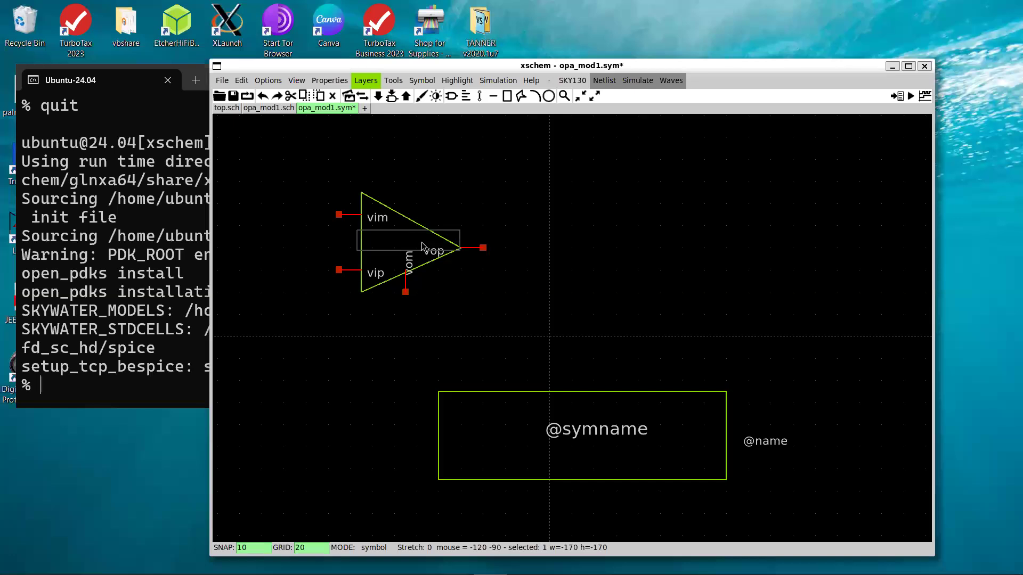
click(423, 247)
click(607, 343)
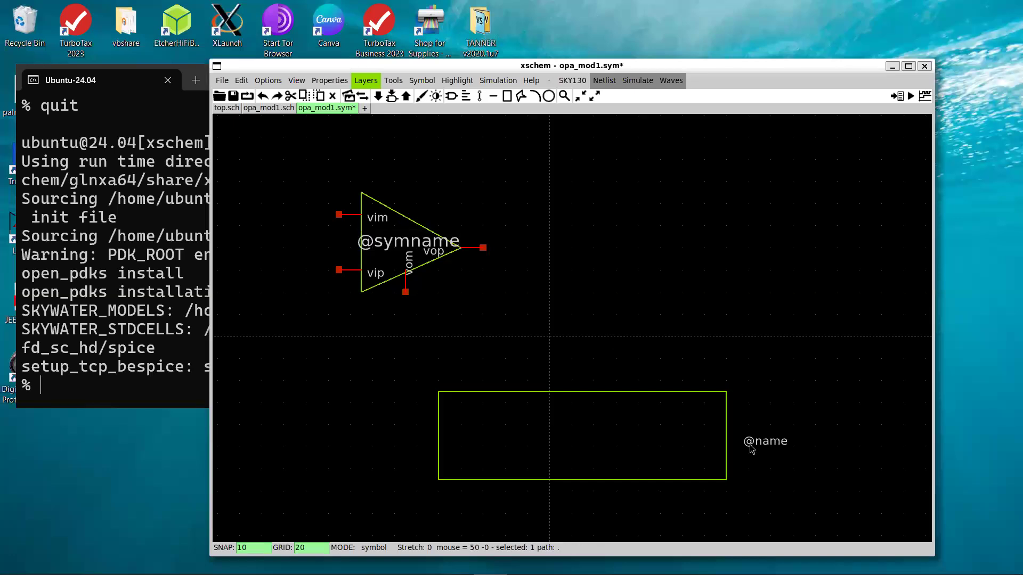
click(776, 446)
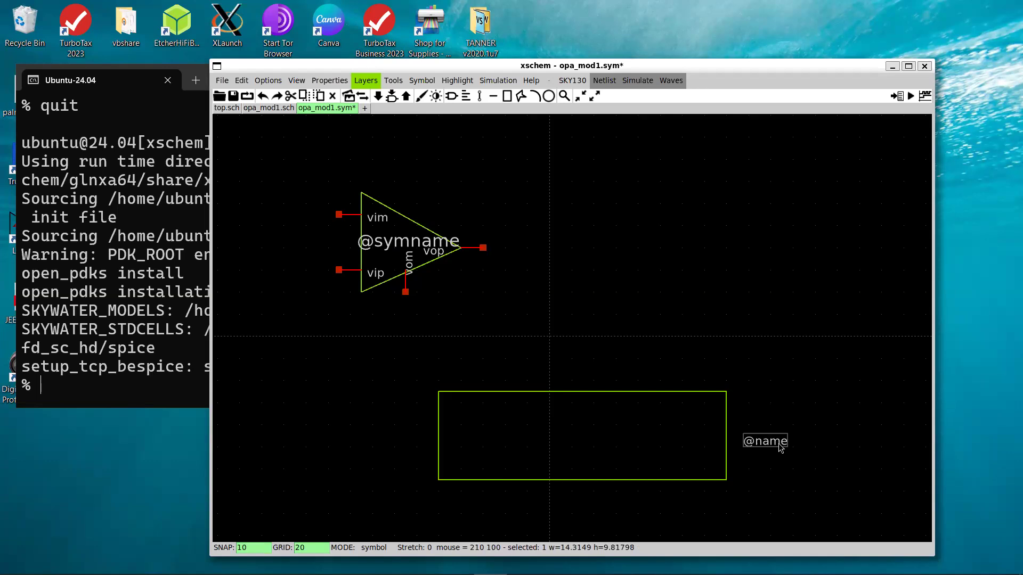
key(m)
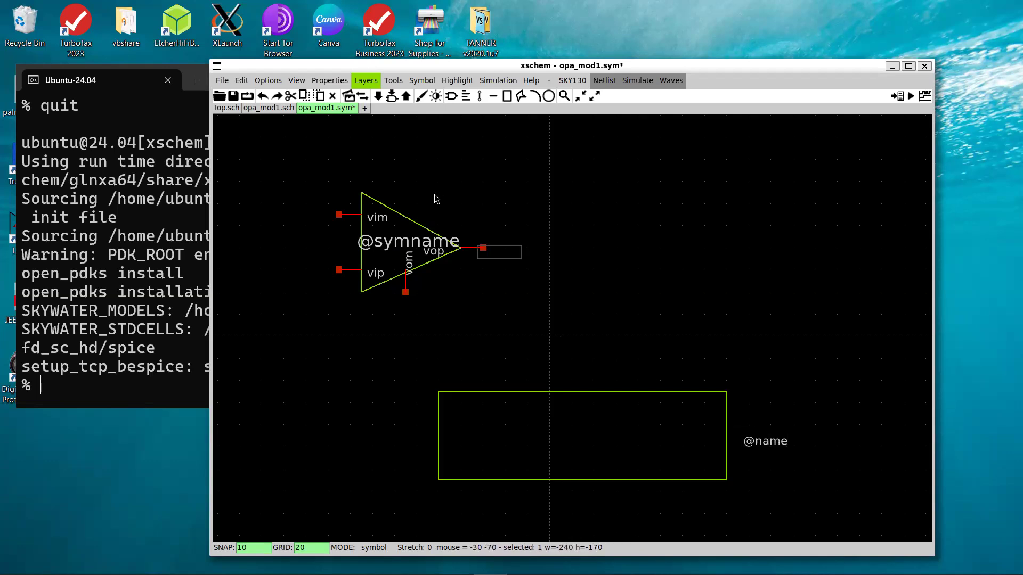
click(417, 197)
click(707, 291)
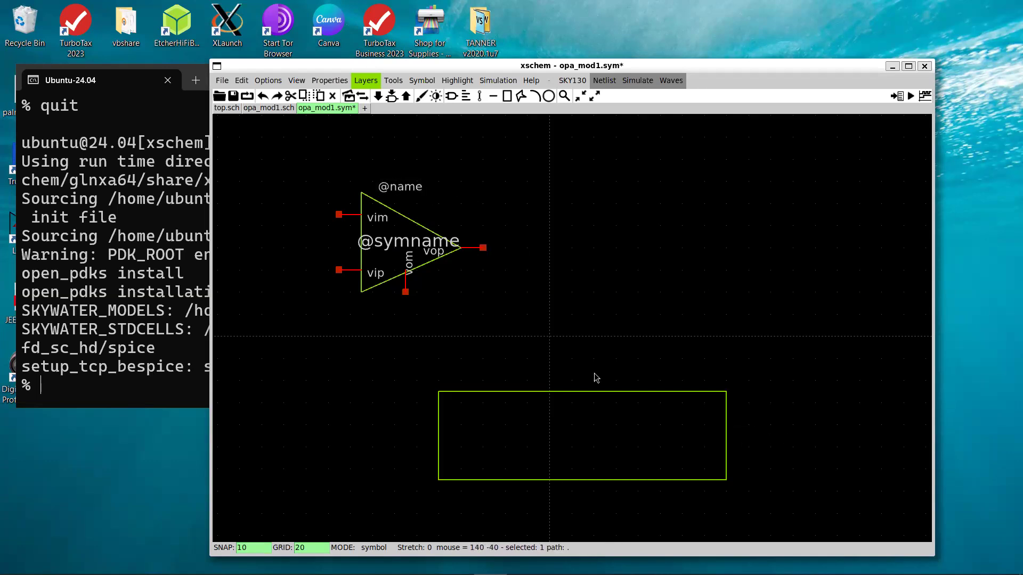
click(583, 393)
key(Delete)
Step: Move the complete triangular symbol onto the drawing origin, with the vop pin on the horizontal axis, and save opa_mod1.sym
drag(293, 146, 568, 351)
key(c)
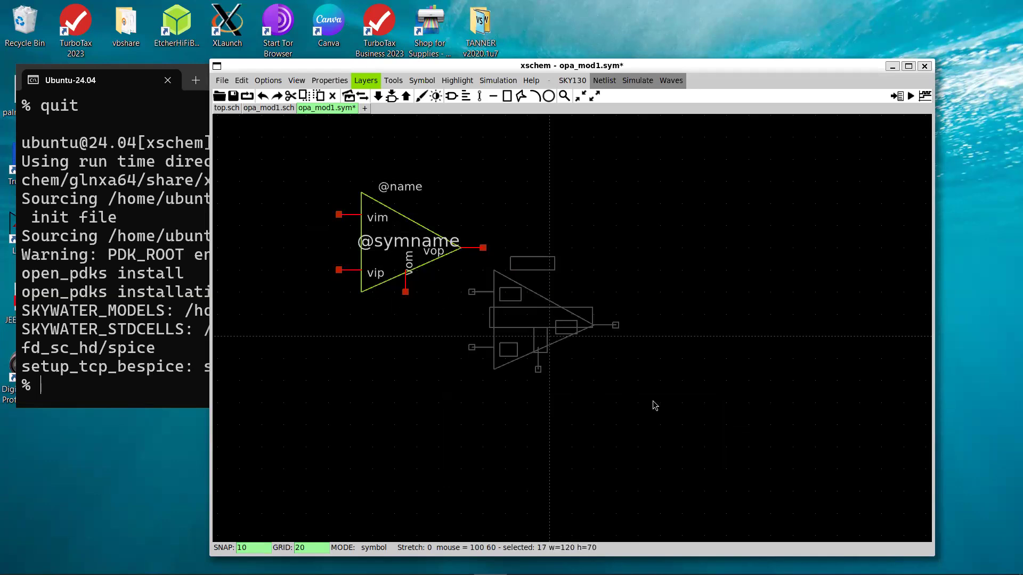
click(690, 418)
click(743, 438)
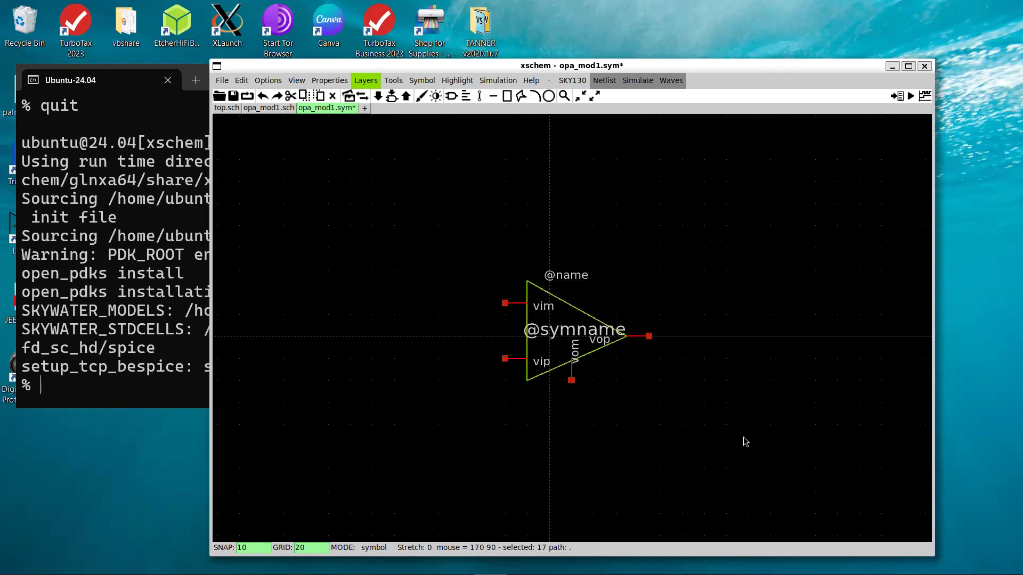
click(234, 96)
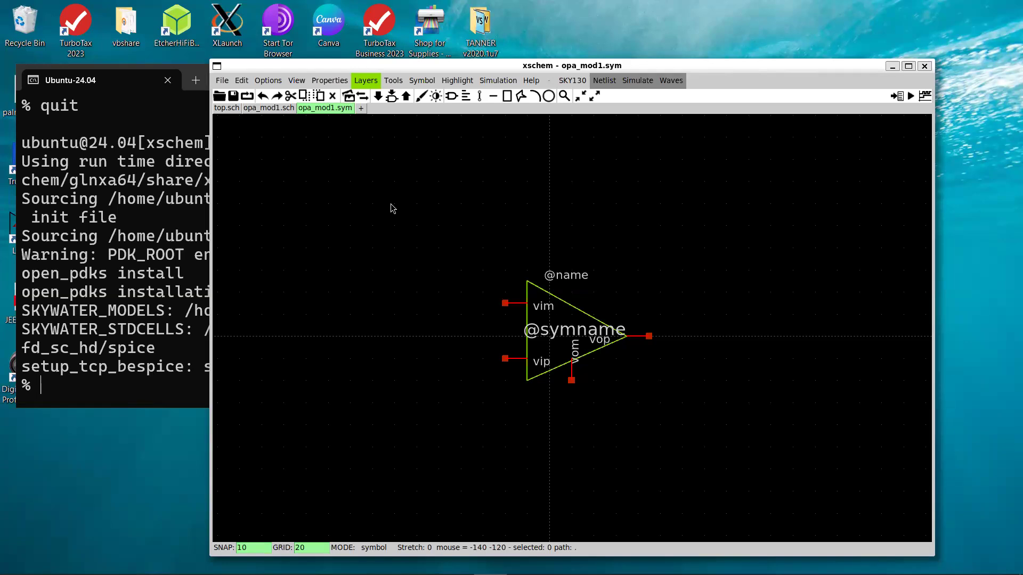
Step: Open the recent schematic micTest.sch in a new tab
click(362, 108)
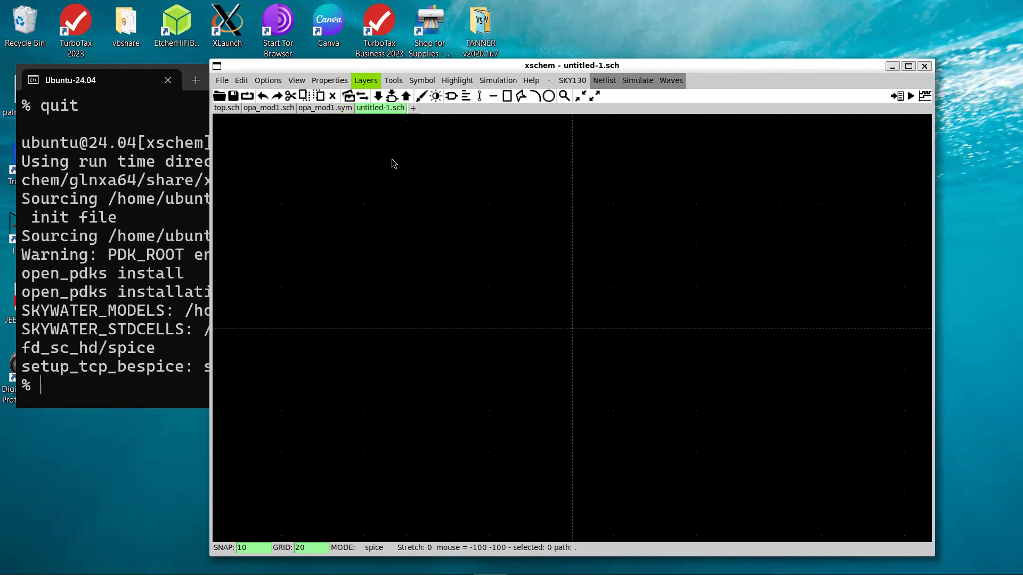
click(222, 81)
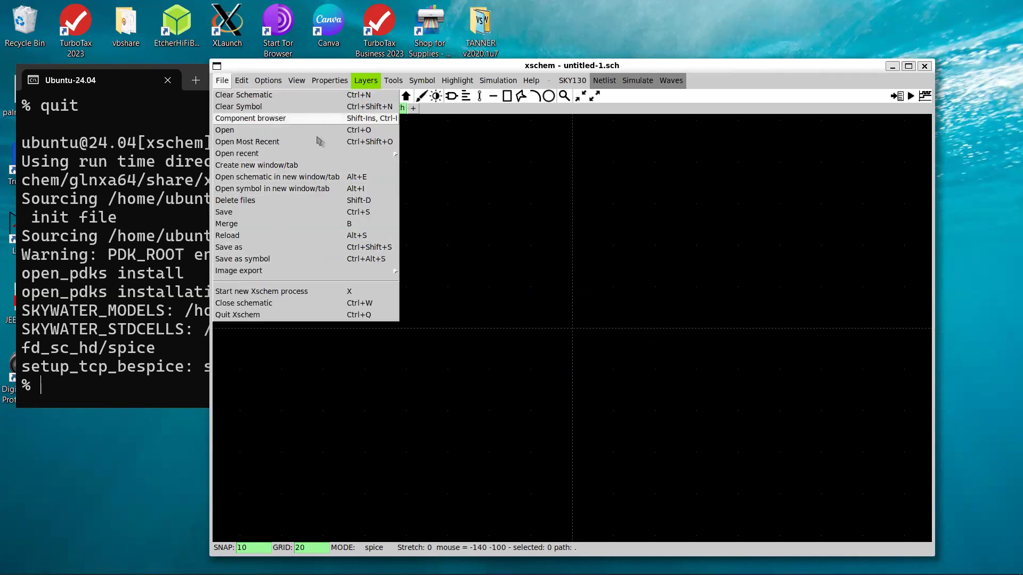
mouse_move(325, 156)
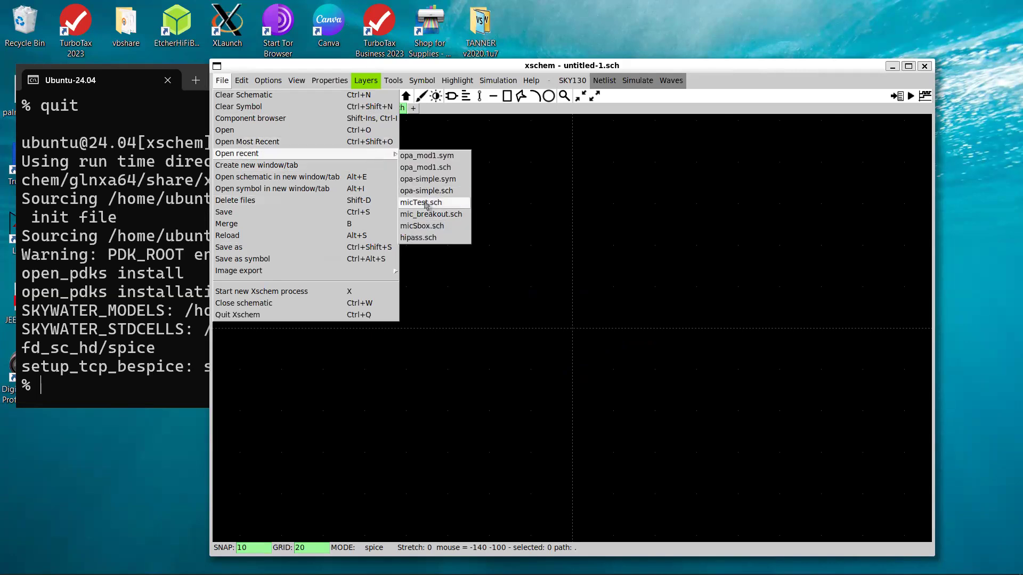
click(425, 203)
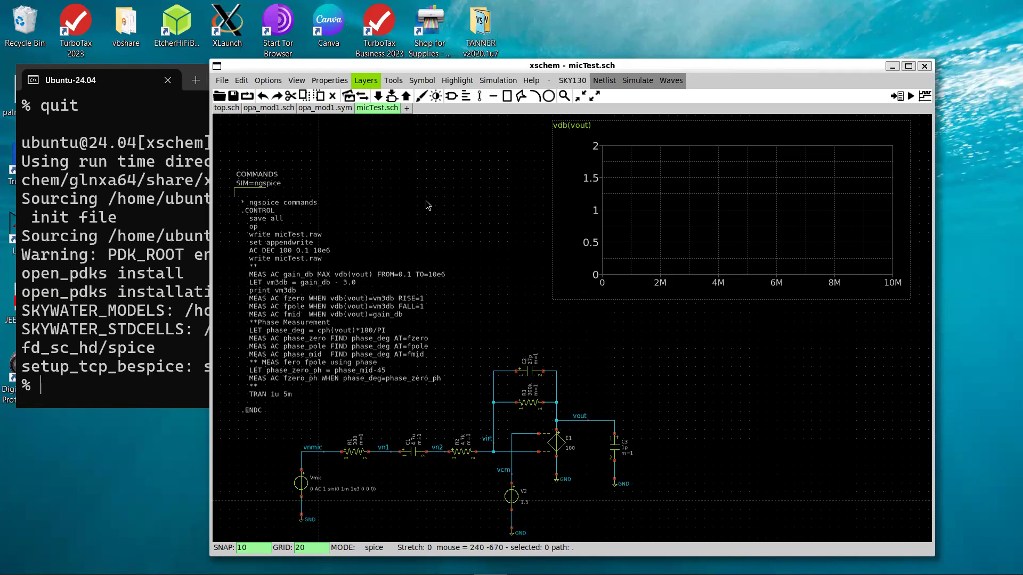
Step: Save a copy of the micTest schematic as micTest_opa.sch
click(223, 80)
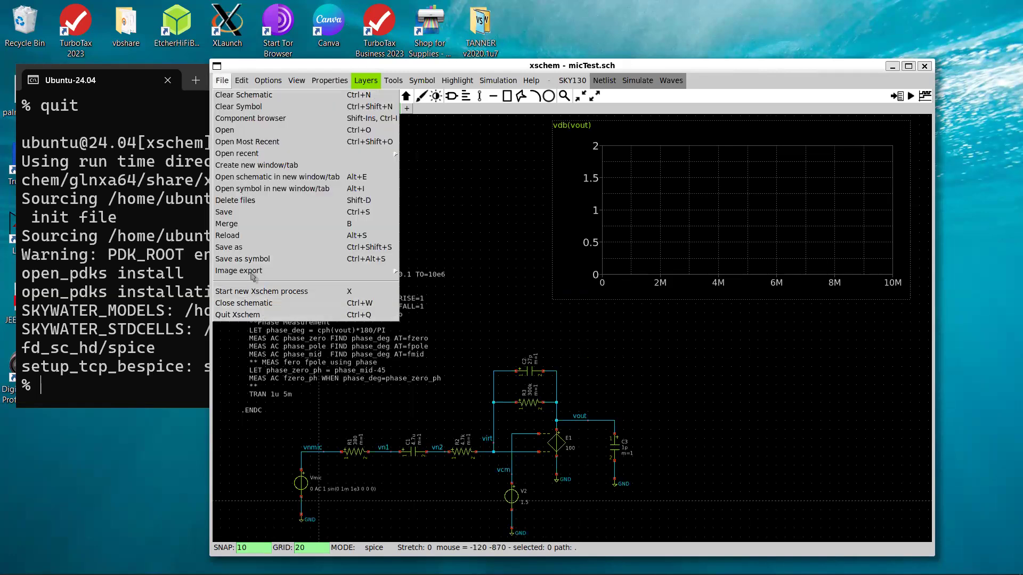
mouse_move(258, 270)
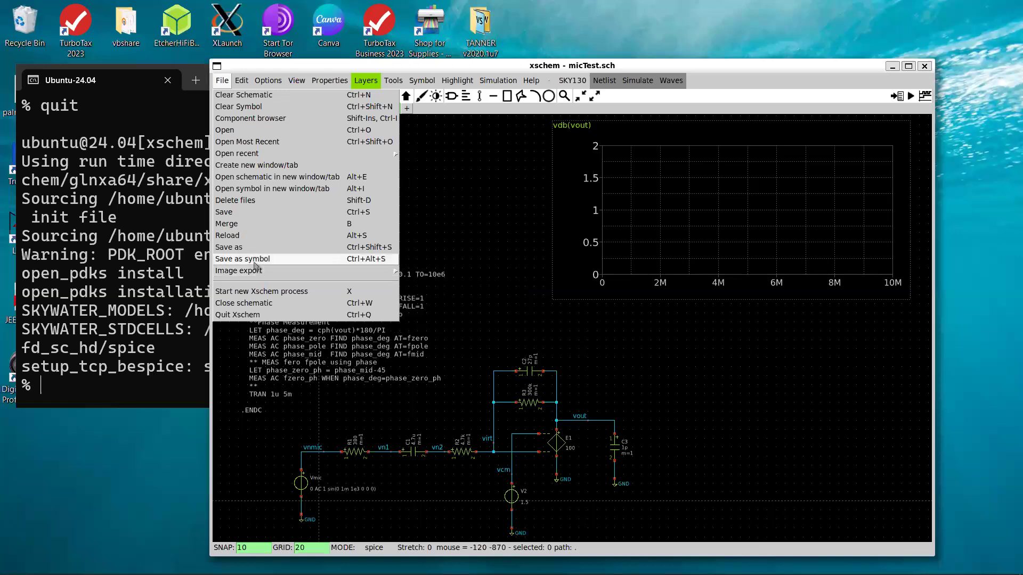
click(242, 248)
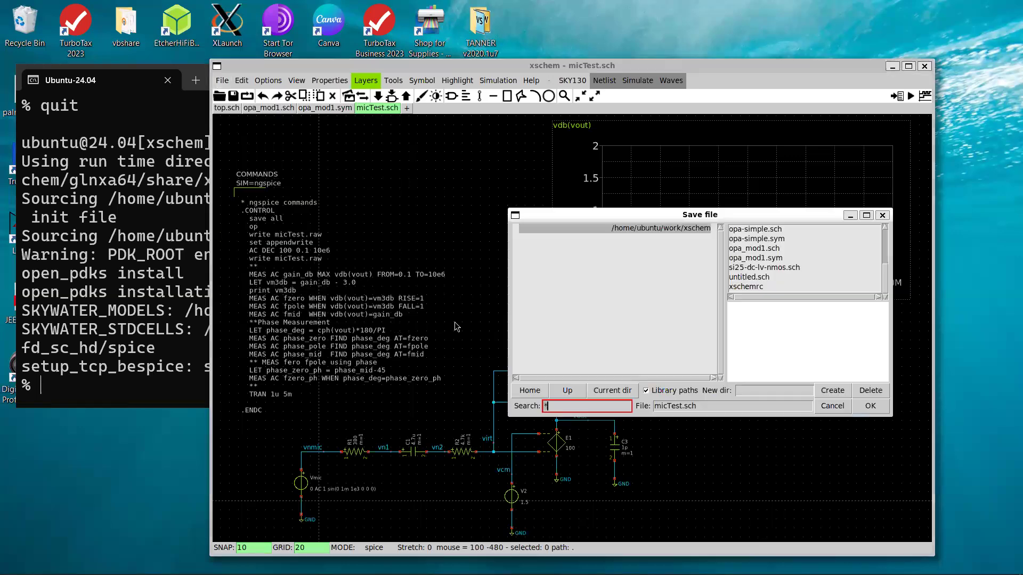
click(684, 406)
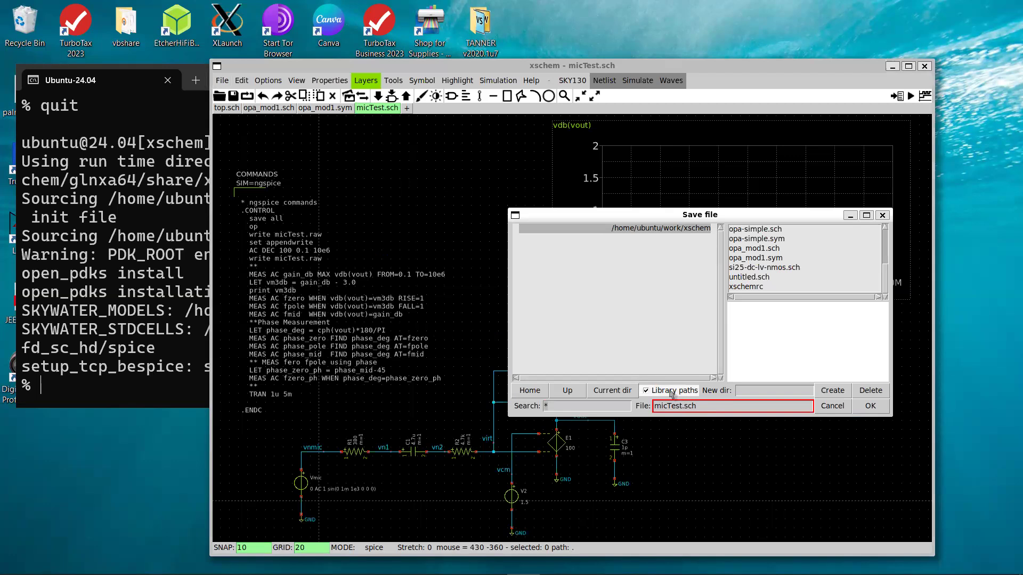
text(_opa)
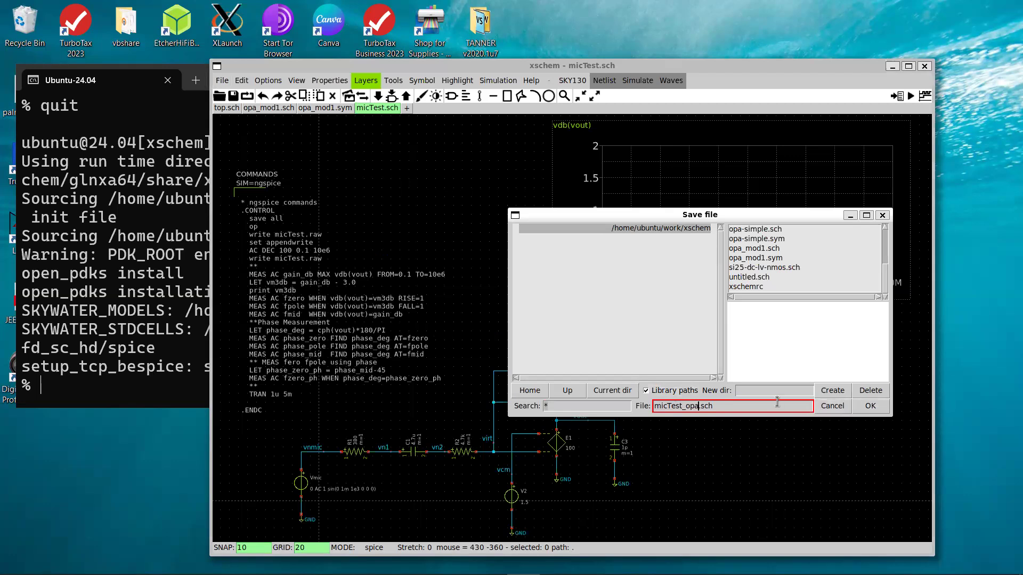
click(870, 407)
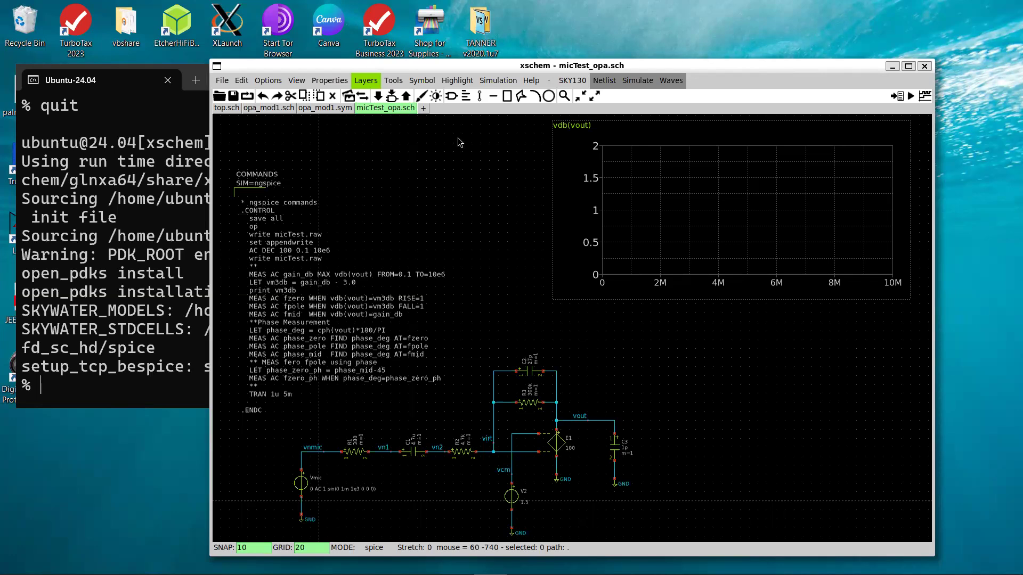
Step: Inspect the properties of the controlled source E1 and close them without changes
click(545, 435)
double_click(544, 435)
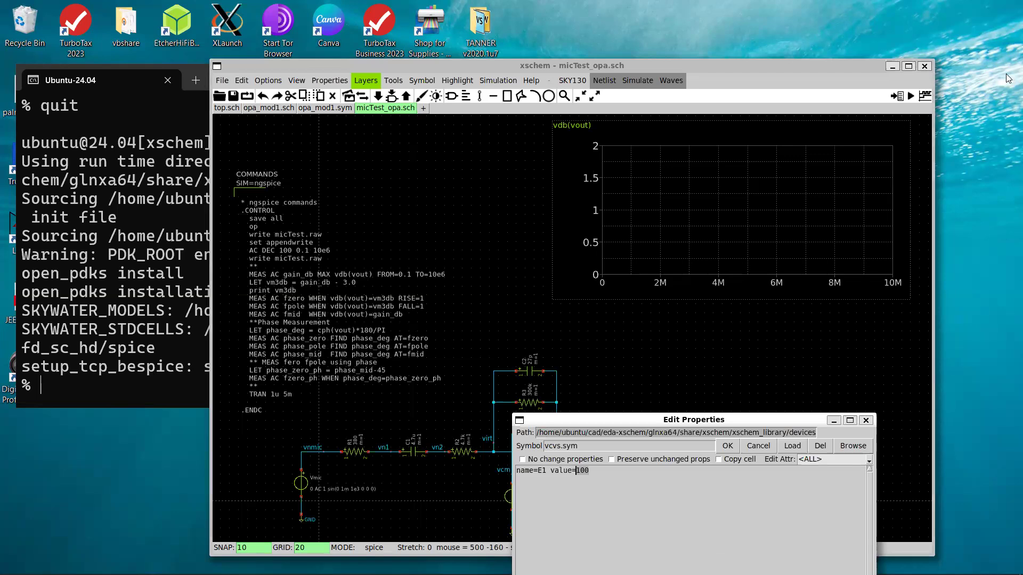
click(866, 420)
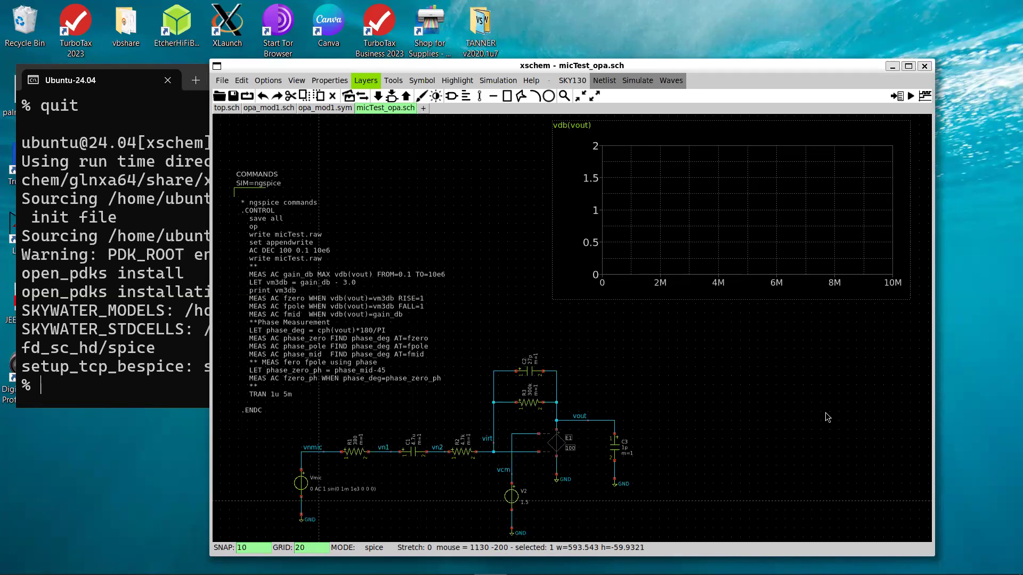
Step: Clear the selection in the schematic, then shift the schematic window toward the upper desktop and enlarge it
click(717, 454)
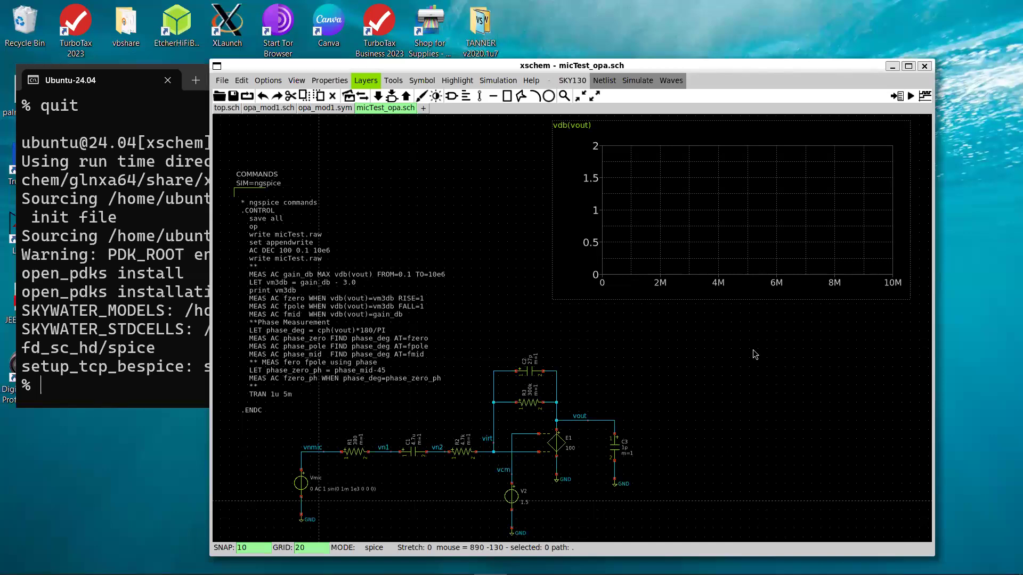
drag(767, 72, 738, 43)
drag(924, 537, 953, 554)
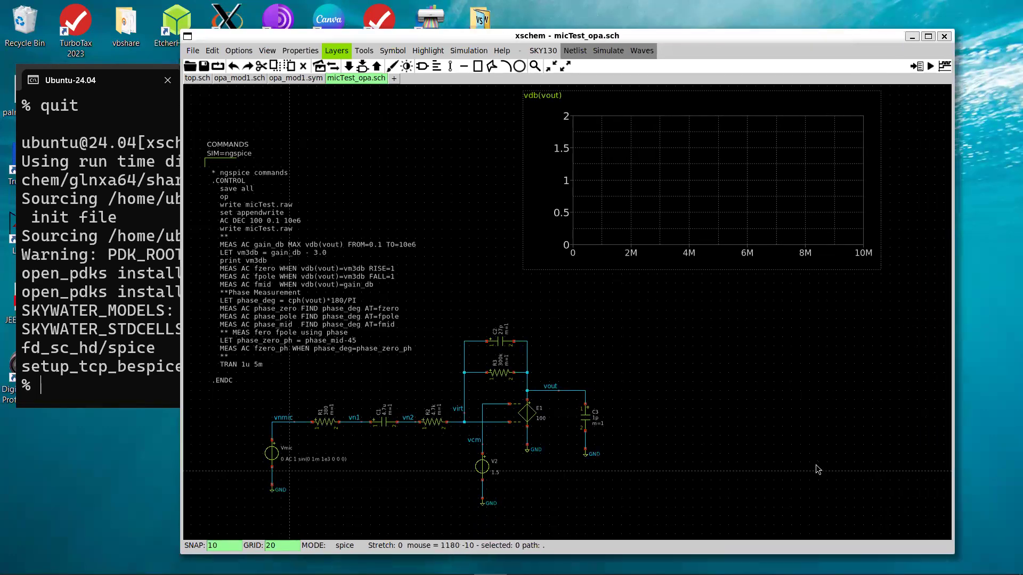
Step: Delete the vertical wire between V2 and E1's upper input, together with its vcm net label
key(f)
scroll(469, 480, down, 3)
scroll(519, 475, up, 4)
scroll(610, 275, up, 2)
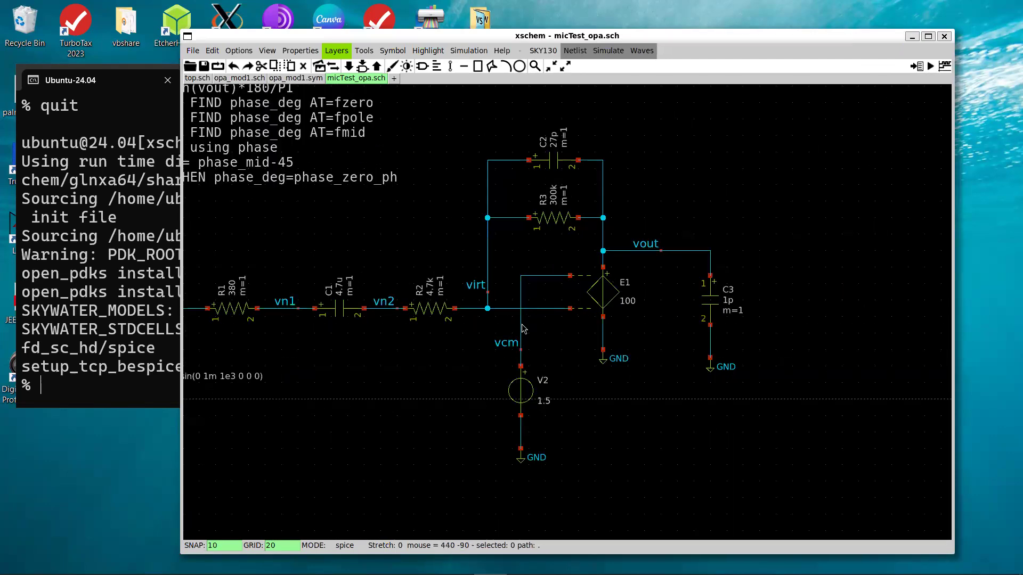
key(Delete)
click(504, 341)
key(Delete)
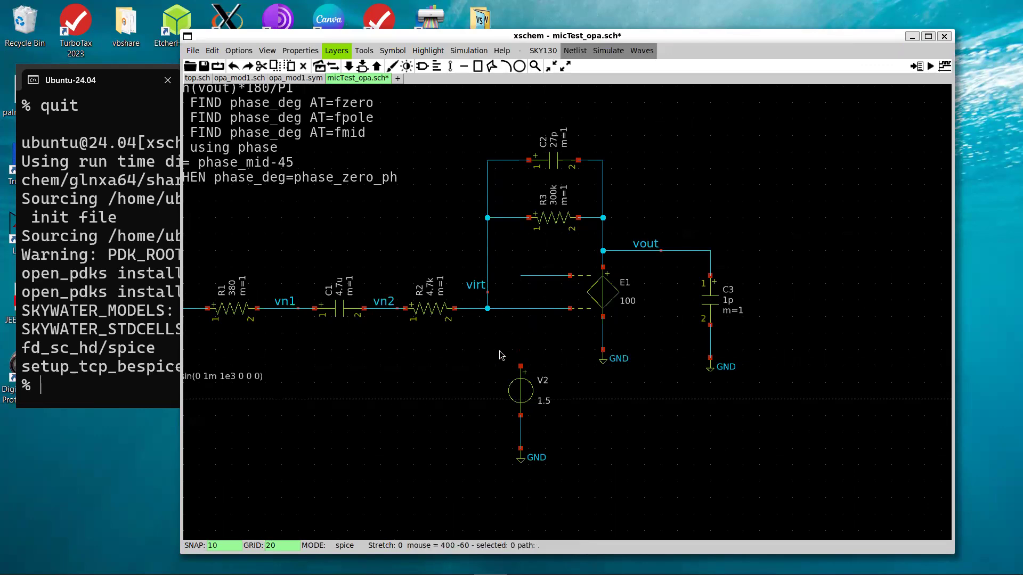
Step: Move source V2 with its ground aside below C1 and delete the controlled source E1
drag(496, 343, 561, 488)
drag(525, 406, 334, 443)
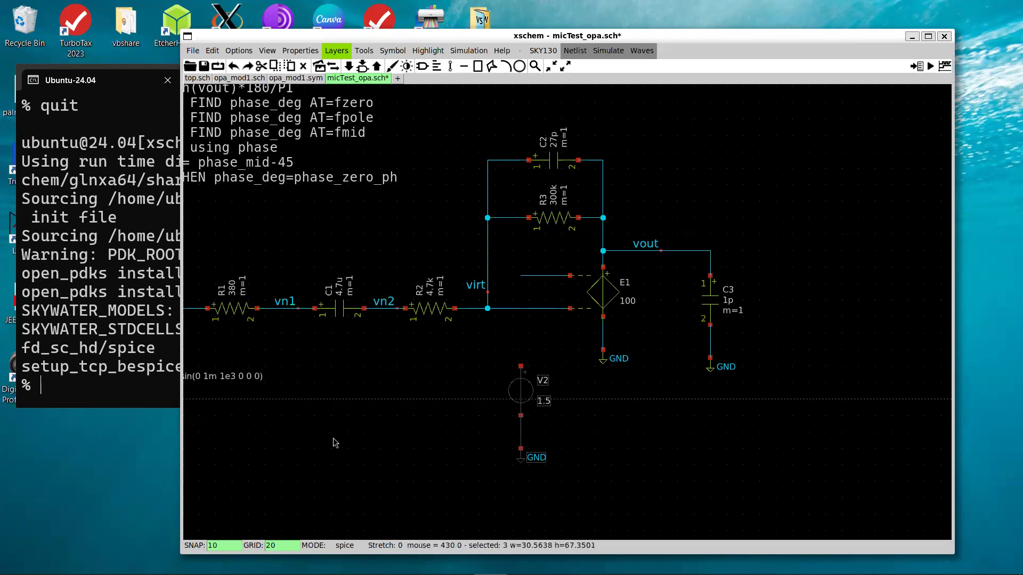
click(600, 307)
key(Delete)
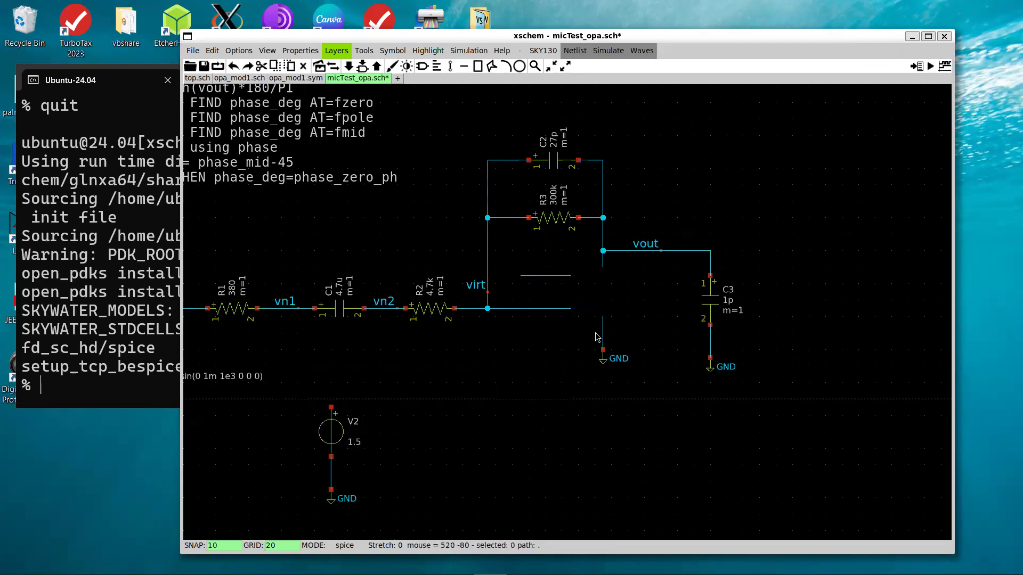
Step: Move E1's leftover ground and the vout net with load capacitor C3 away from the feedback network to free up space
click(613, 353)
drag(613, 354, 785, 485)
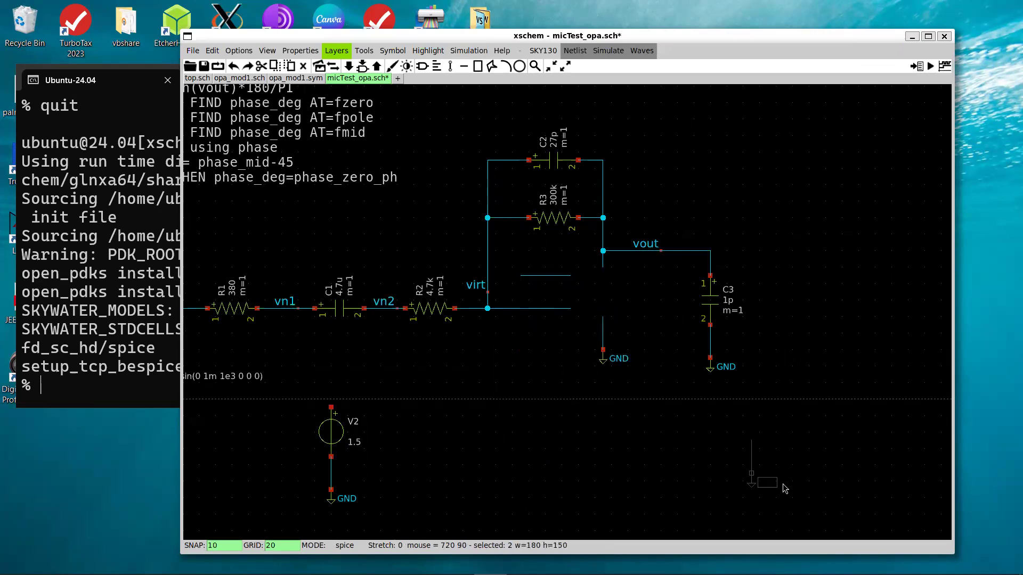
drag(754, 199, 624, 394)
drag(718, 316, 868, 292)
Step: Delete the leftover wires of E1's two inputs and the wire between R2 and the virt net, and save the schematic
click(559, 281)
key(Delete)
click(559, 308)
key(Delete)
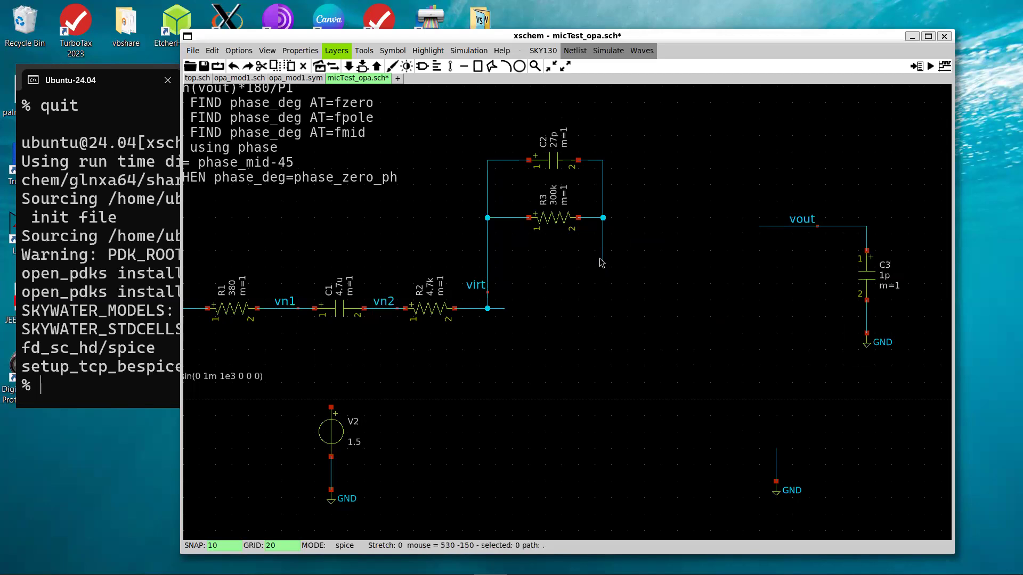
click(499, 309)
key(Delete)
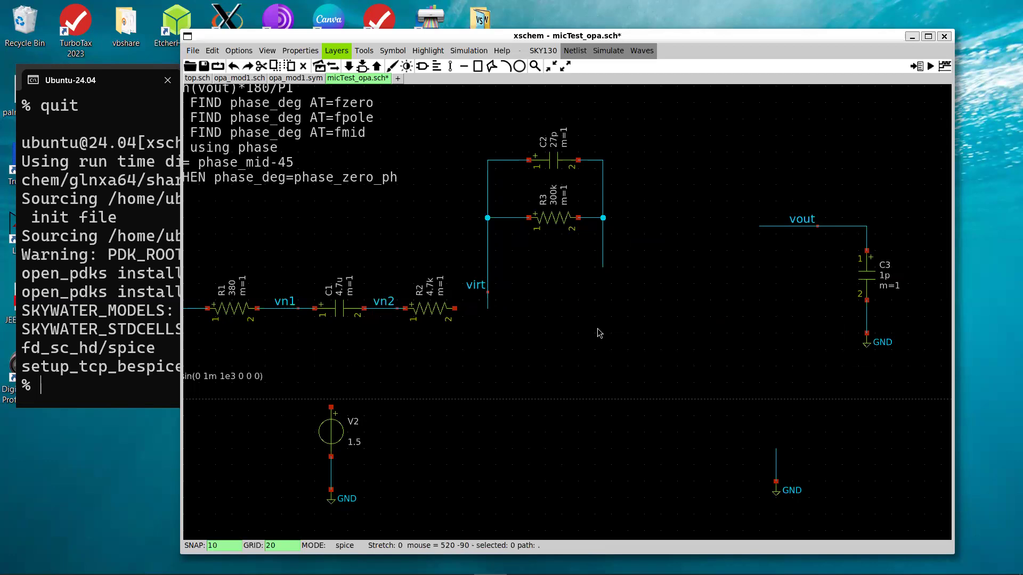
key(ctrl+s)
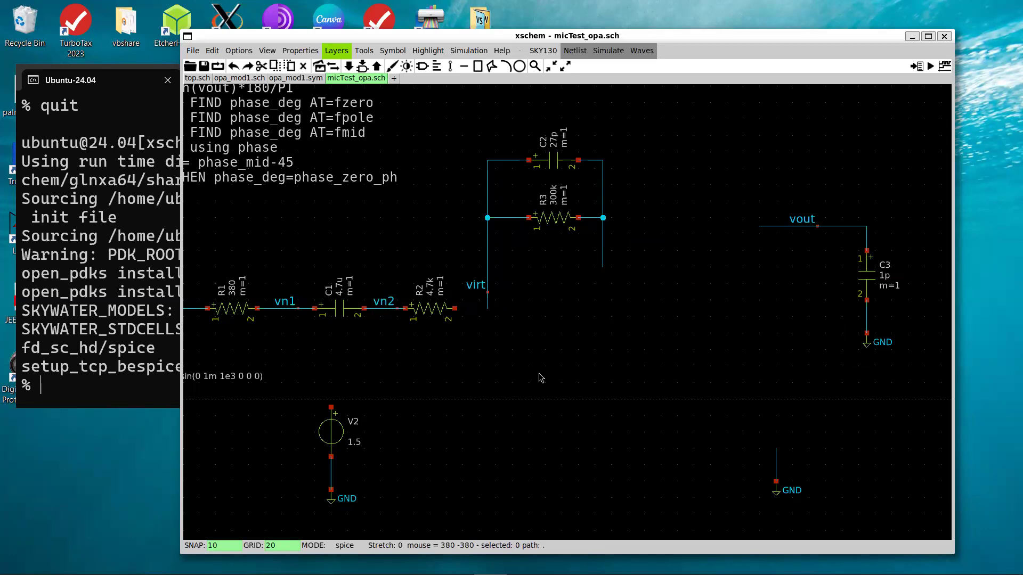
Step: Place opa_mod1.sym from the current directory below R3 and wire its vim pin to R2 and the virt net
key(Insert)
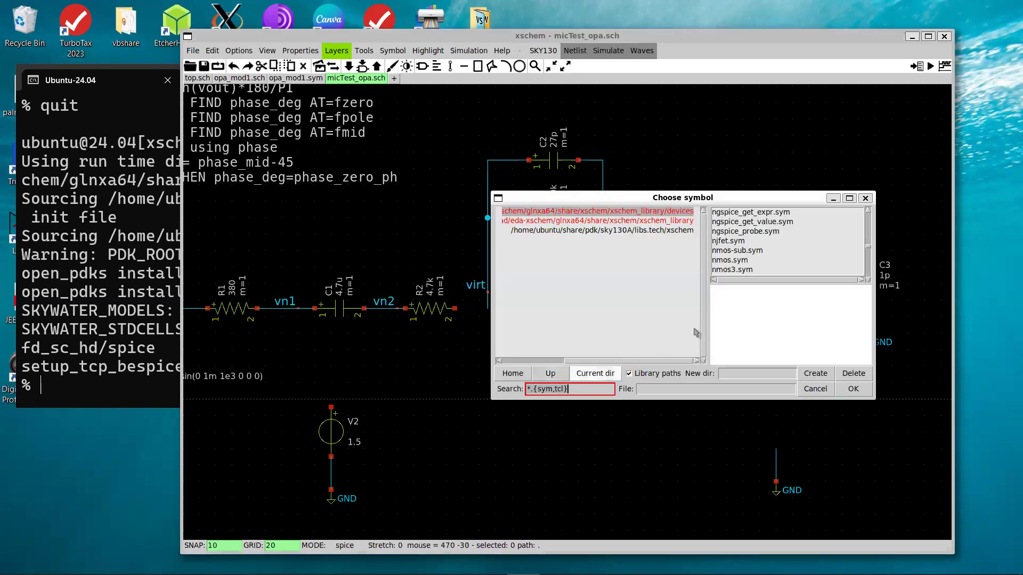
click(607, 378)
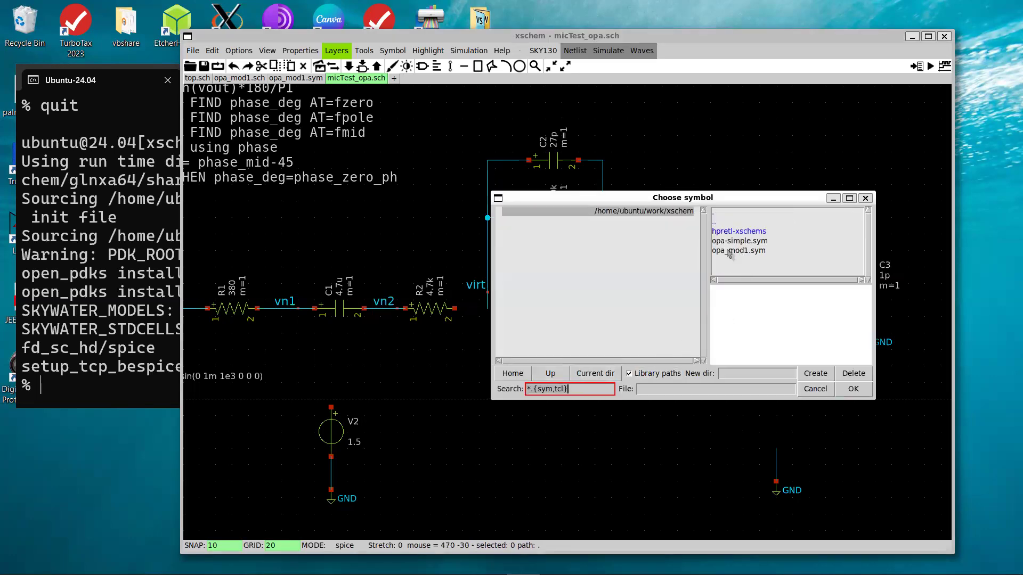
click(729, 251)
click(852, 389)
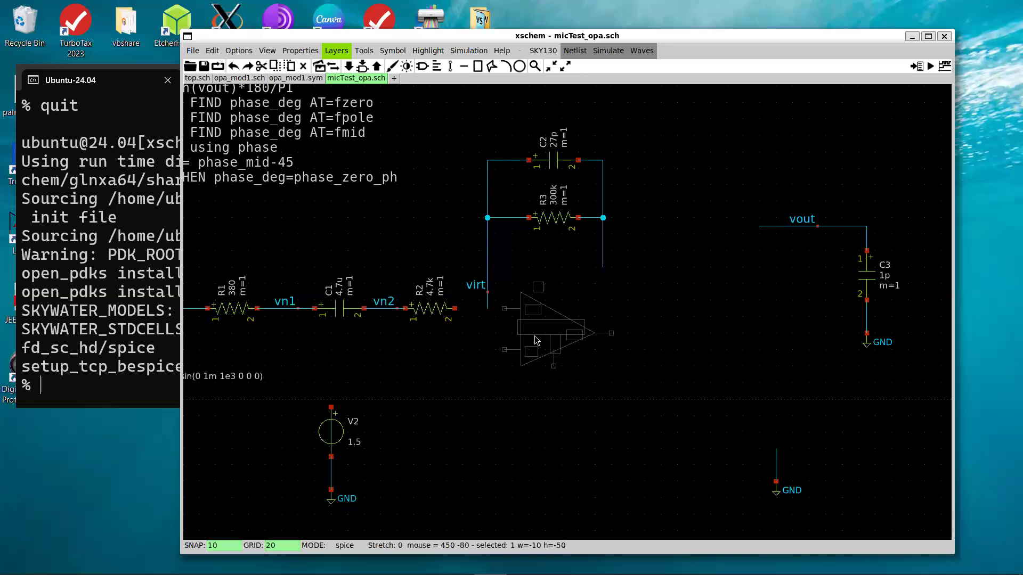
click(536, 341)
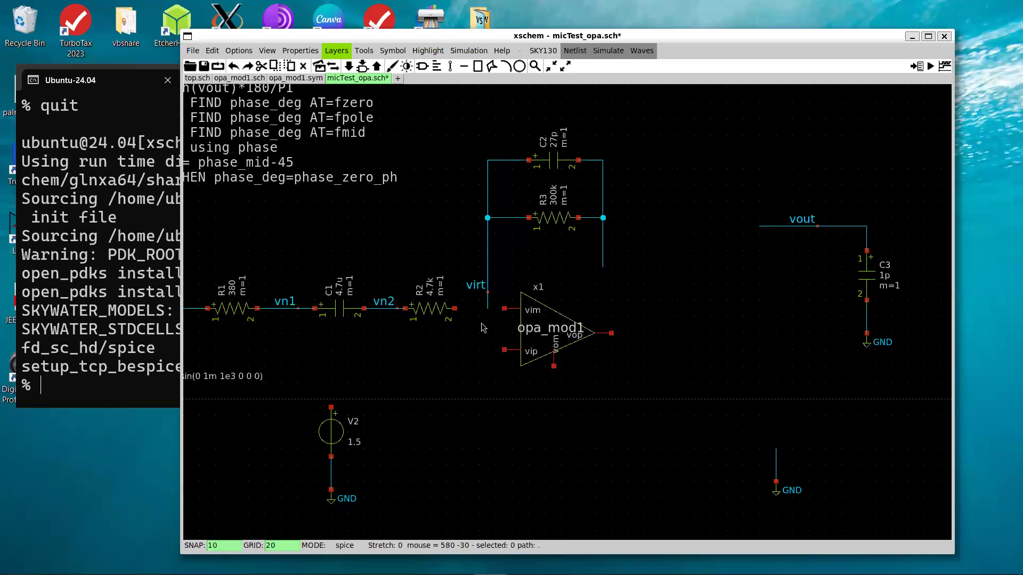
key(w)
click(504, 308)
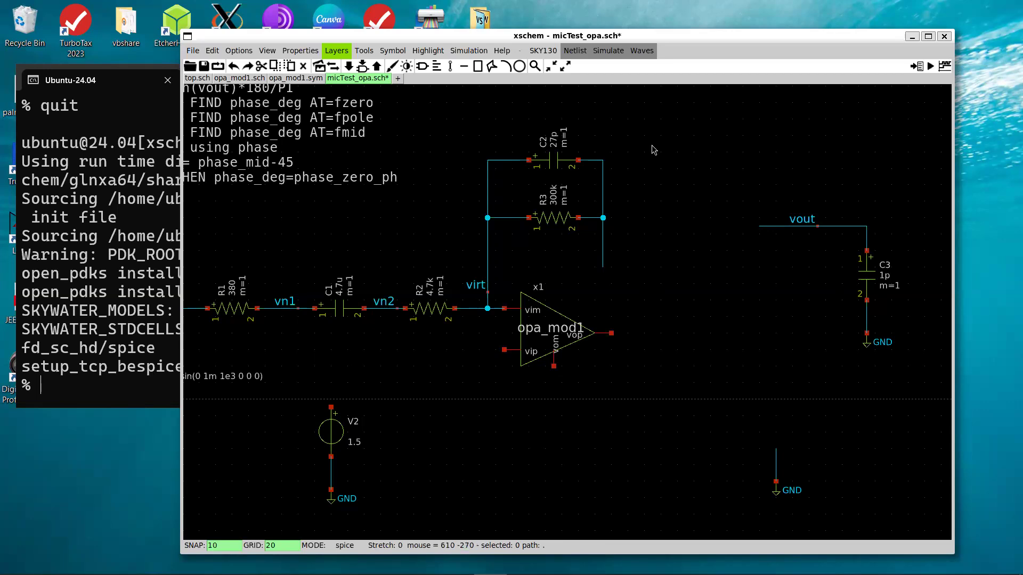
Step: Shift the output-side feedback wires beyond the op-amp's vop pin and rewire them to pin 2 of C2 and R3
drag(652, 146, 596, 288)
key(c)
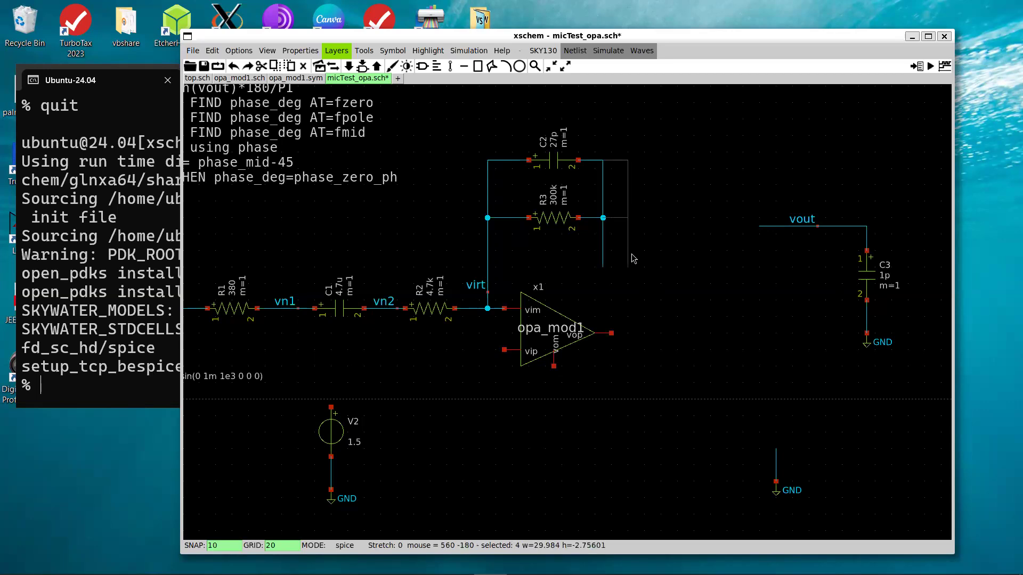
click(634, 259)
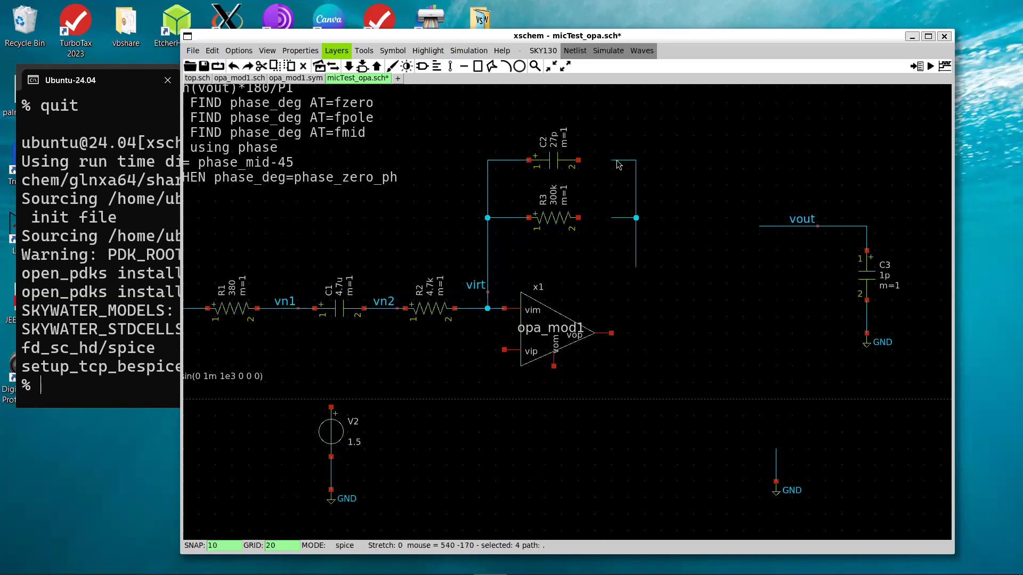
key(w)
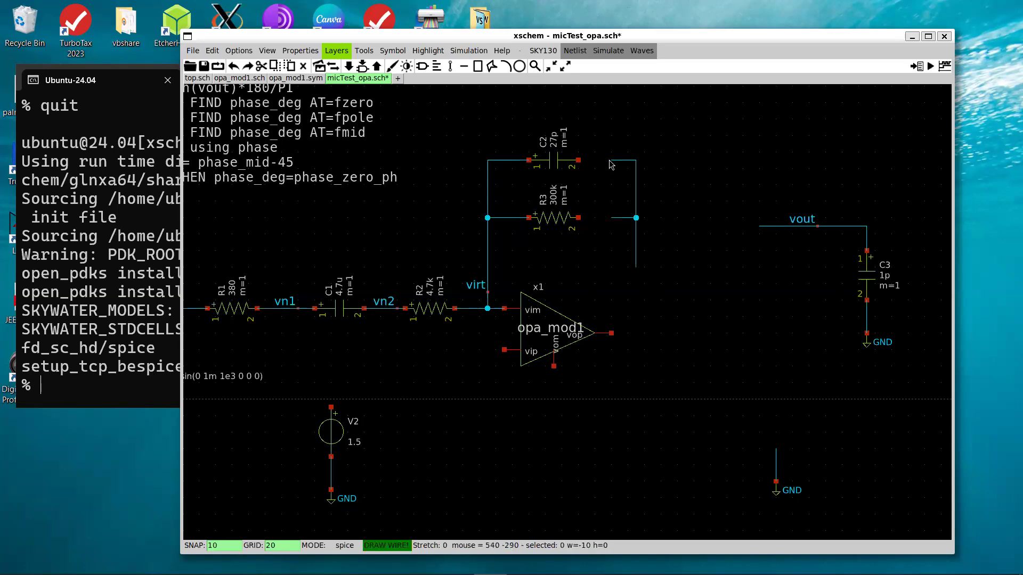
click(580, 161)
key(u)
key(w)
key(Escape)
key(w)
click(611, 218)
key(Escape)
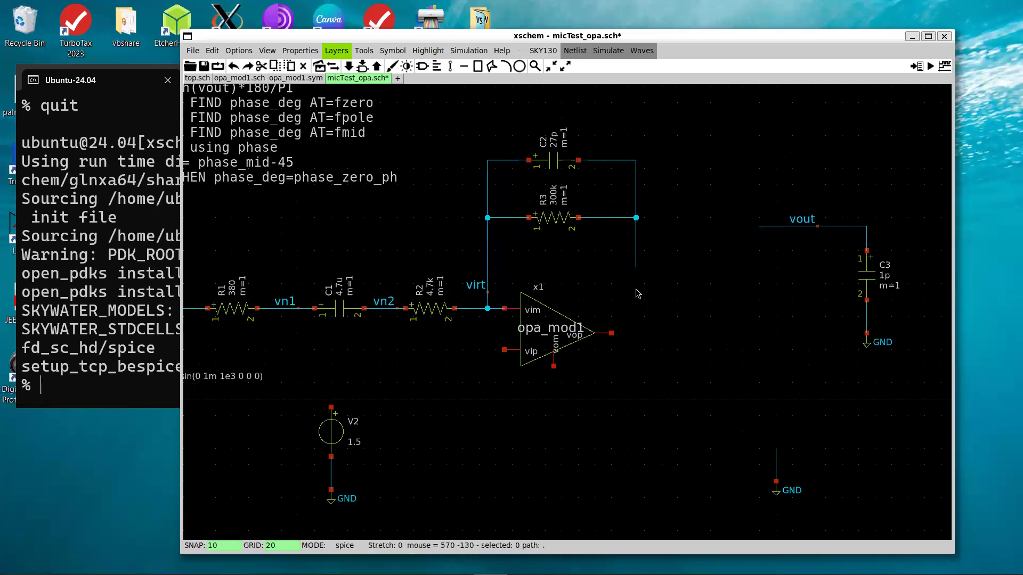
Step: Wire the lower end of the feedback line to the op-amp's vop pin
key(w)
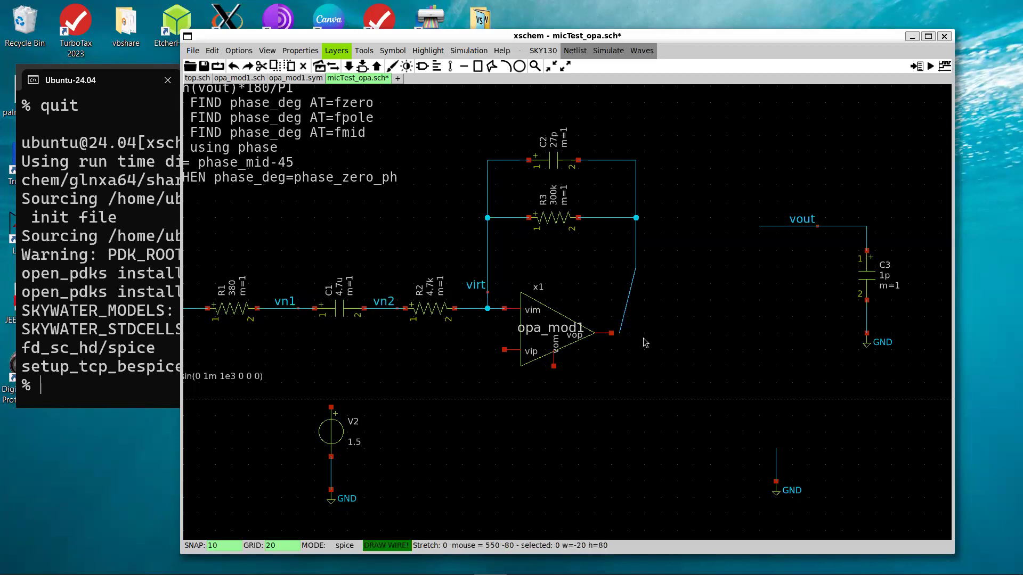
click(612, 333)
key(Escape)
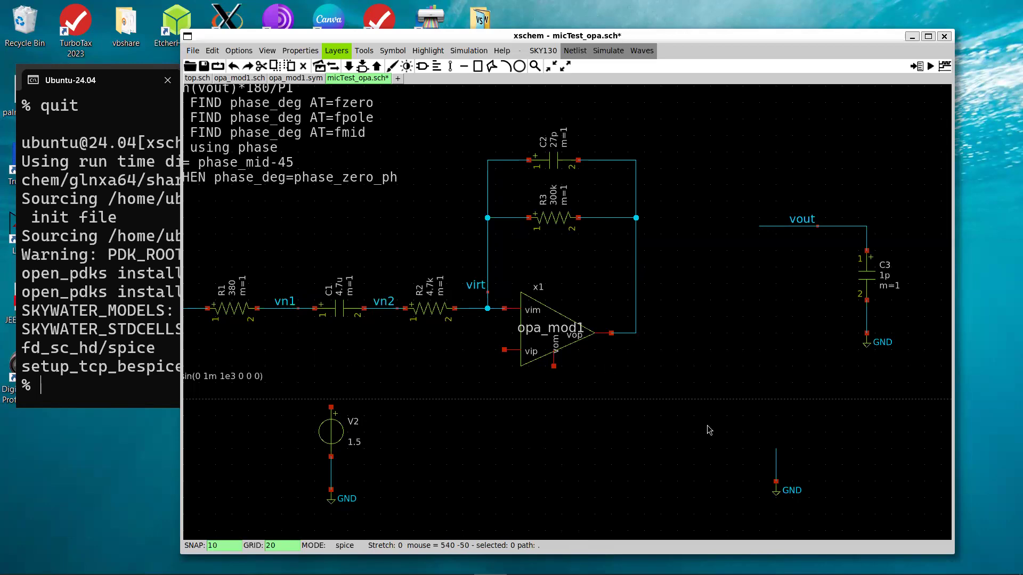
Step: Move the spare ground symbol with its wire onto the op-amp's vom pin
drag(707, 424, 814, 512)
key(c)
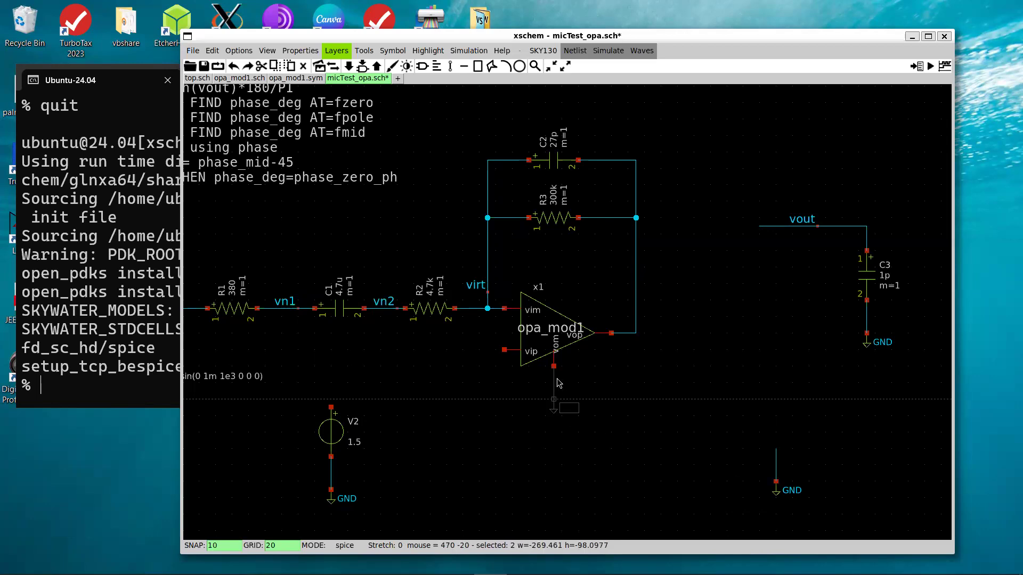
click(555, 383)
click(651, 414)
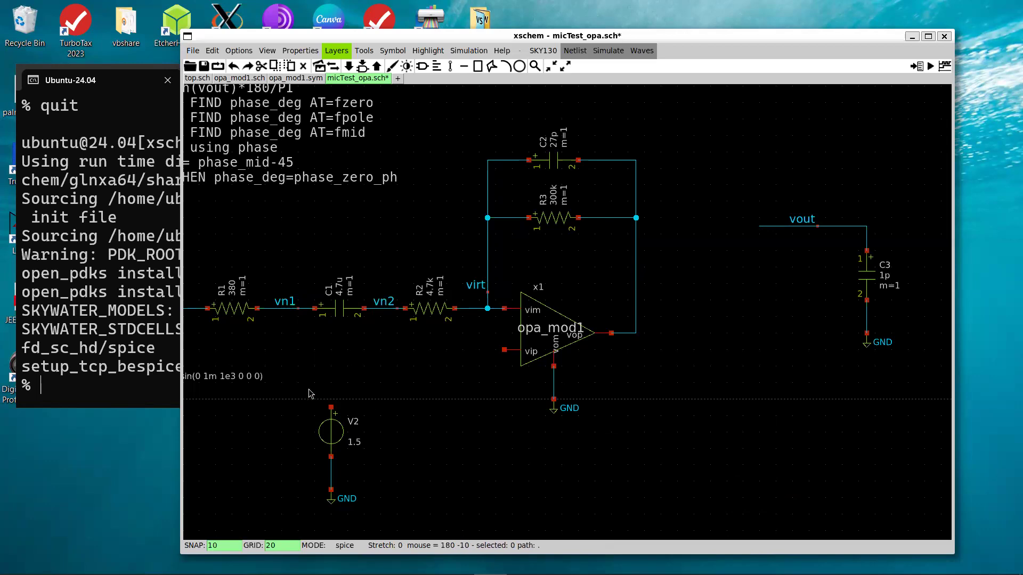
Step: Move source V2 with its ground close to the op-amp and wire its positive terminal to the vip pin
drag(301, 389, 401, 526)
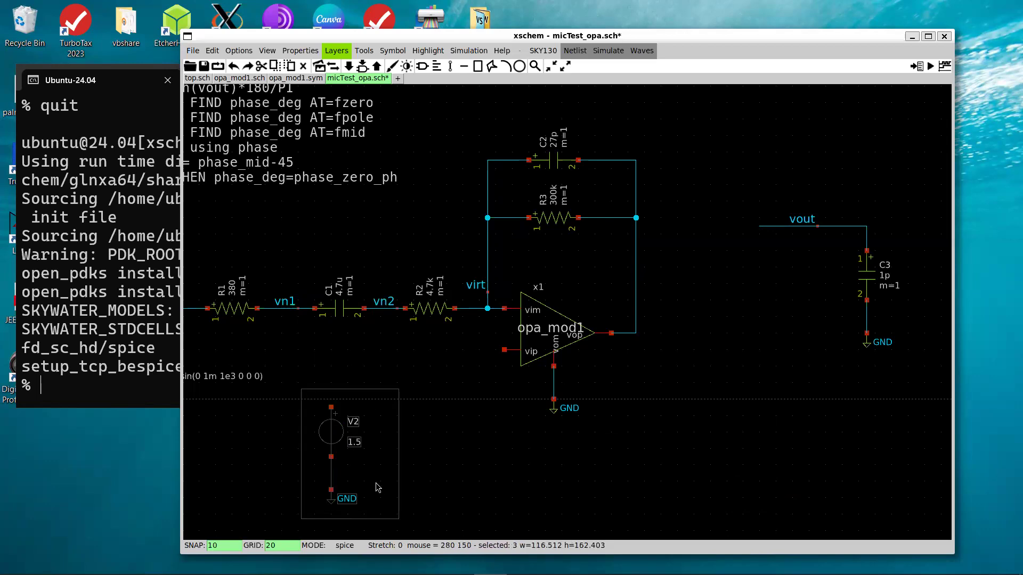
key(c)
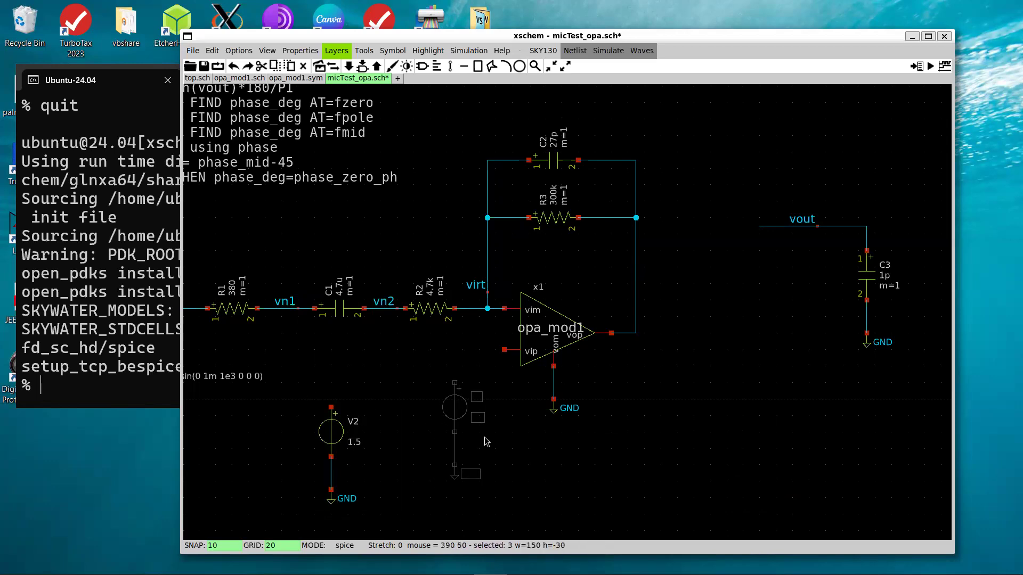
click(485, 433)
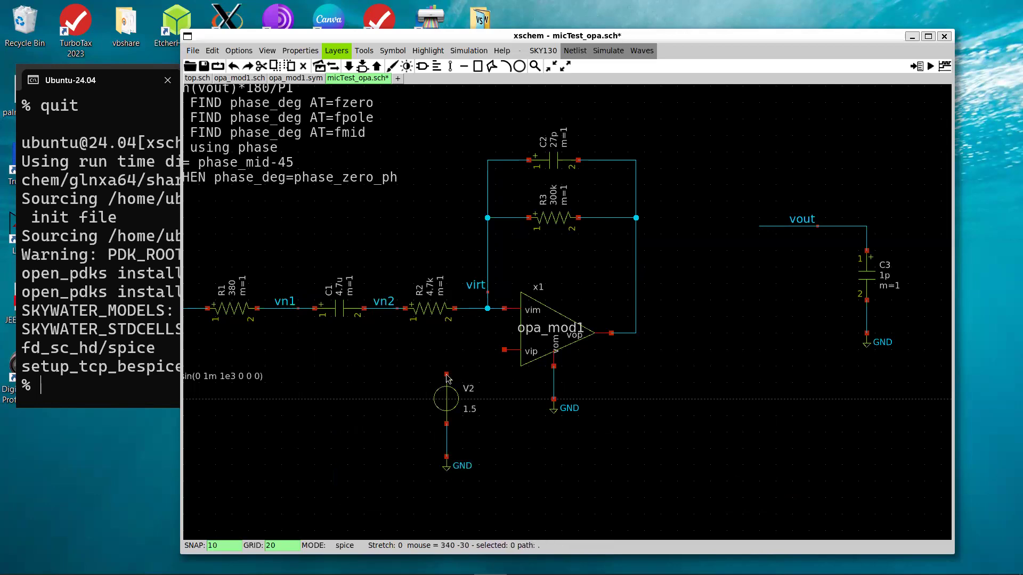
key(w)
click(506, 352)
Step: Move the vout net with capacitor C3 and its ground onto the op-amp's output node
drag(738, 184, 849, 334)
drag(883, 365, 911, 392)
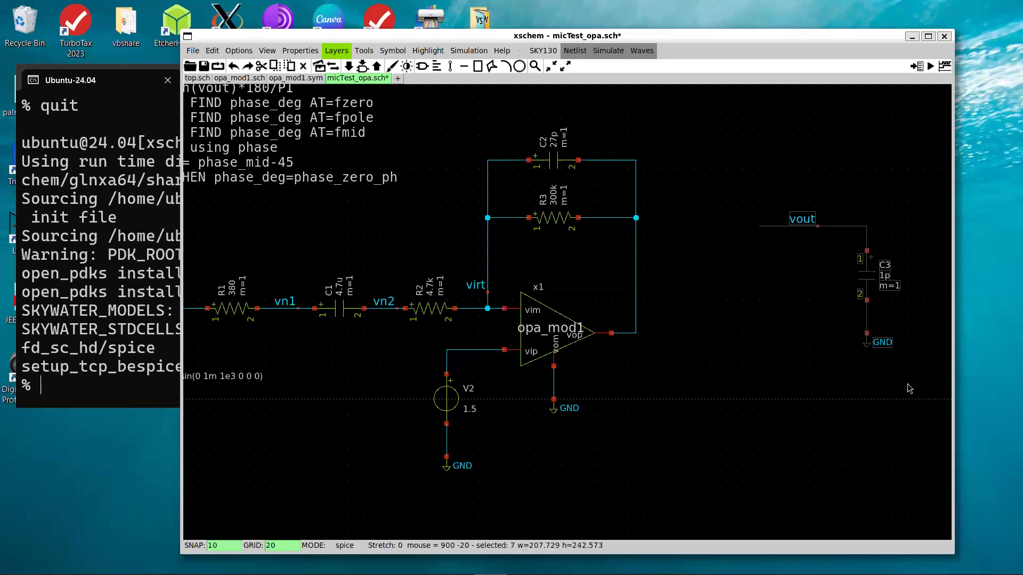
key(m)
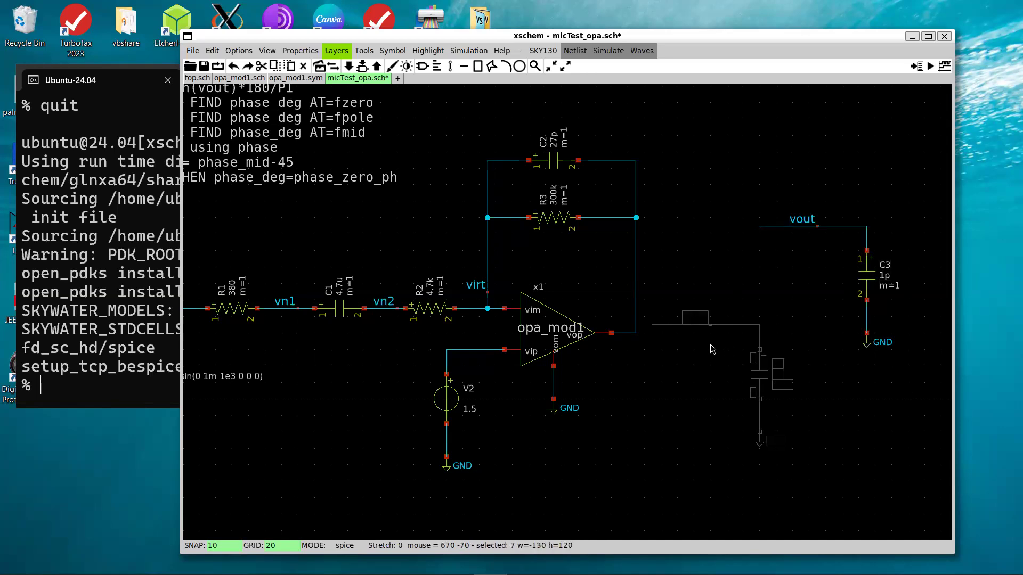
click(701, 354)
click(654, 429)
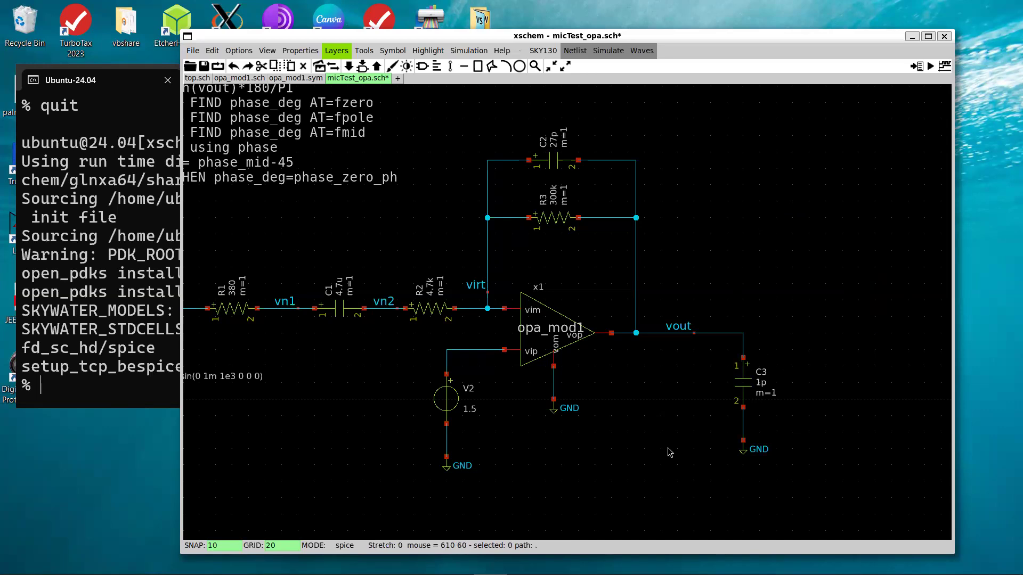
Step: Save micTest_opa.sch, generate its netlist and run the ngspice simulation
key(f)
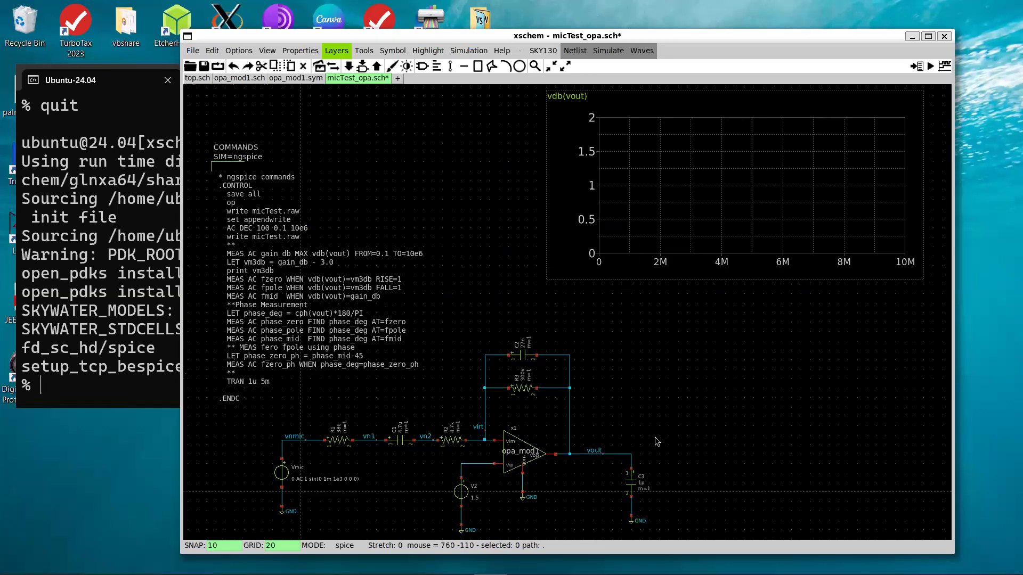
key(ctrl+s)
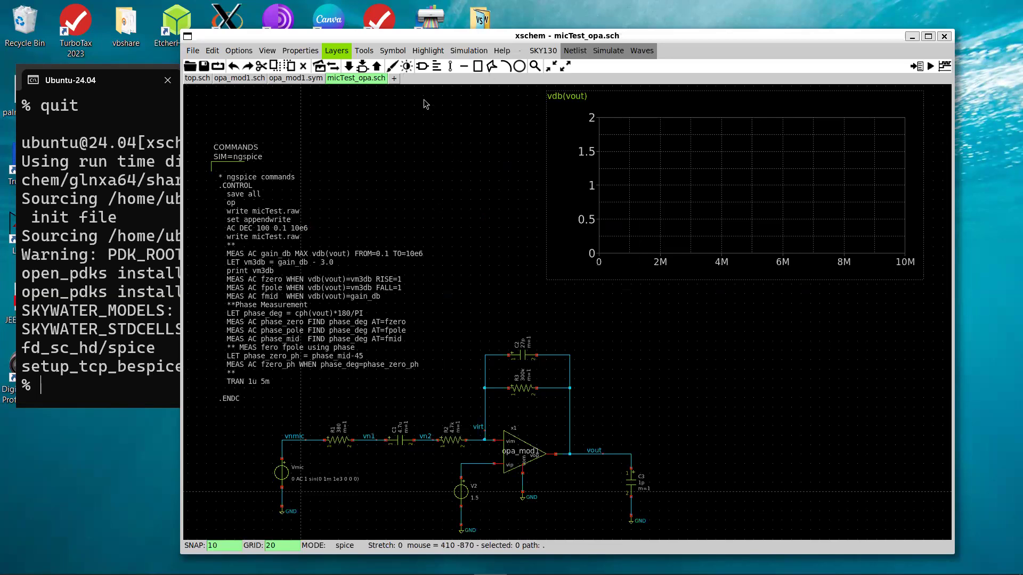
click(577, 52)
click(605, 50)
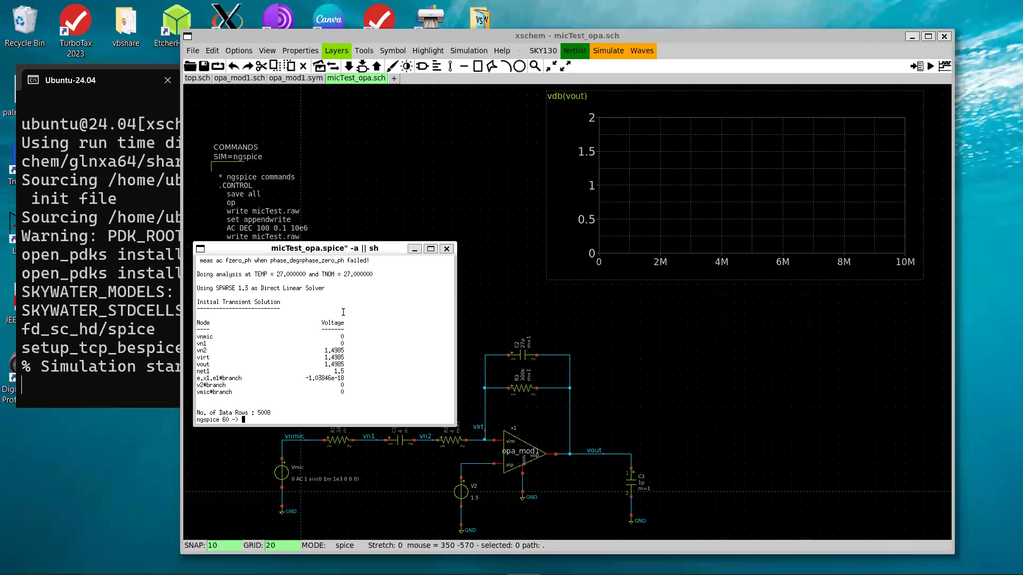
Step: Plot vdb(vout) from the ngspice prompt, view the waveform and close the plot window
text(plot vdb(vout))
key(Return)
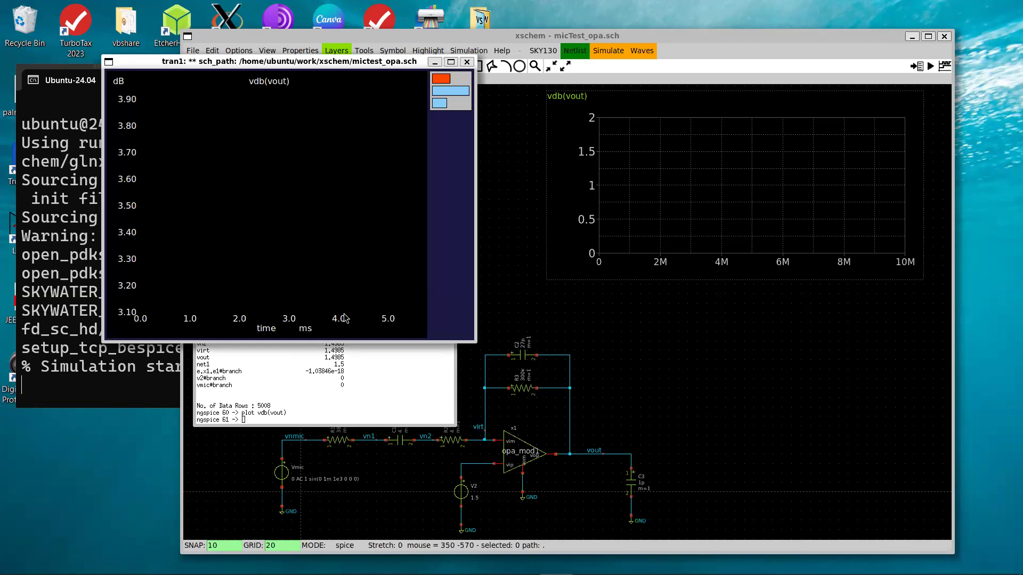
click(442, 79)
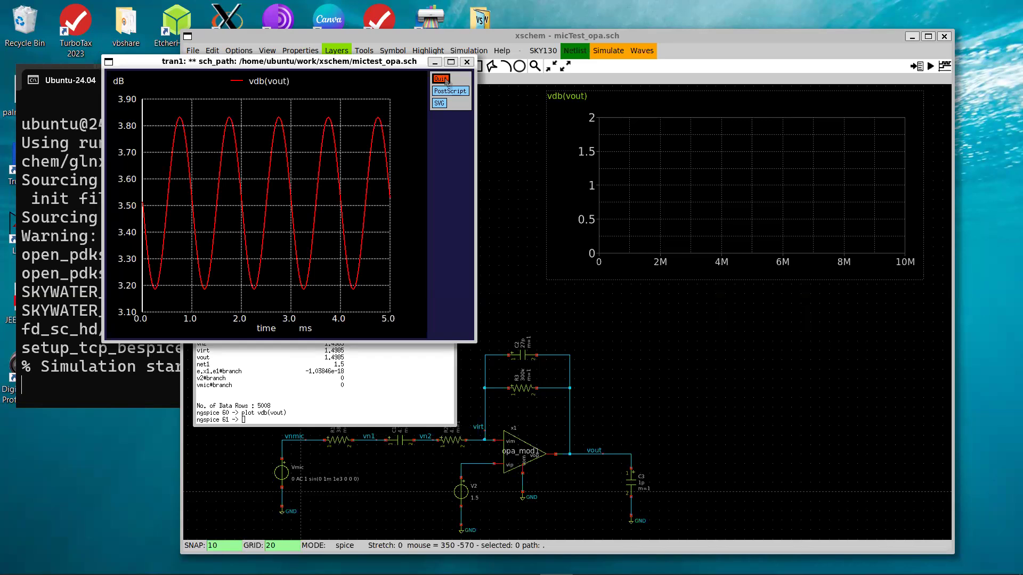
click(442, 78)
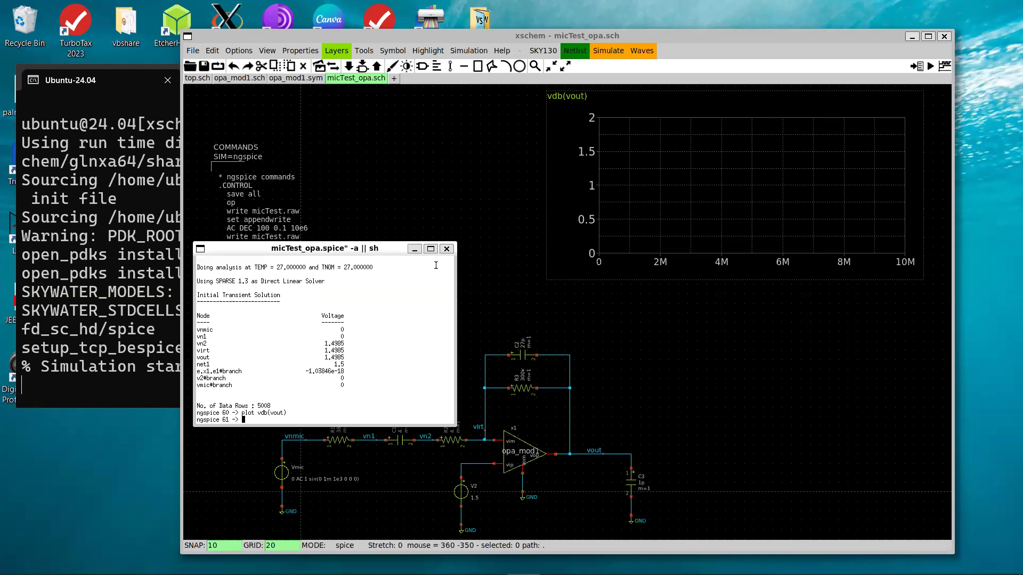
Step: Quit ngspice and annotate the schematic with the operating-point data from micTest.raw
text(quit)
key(Return)
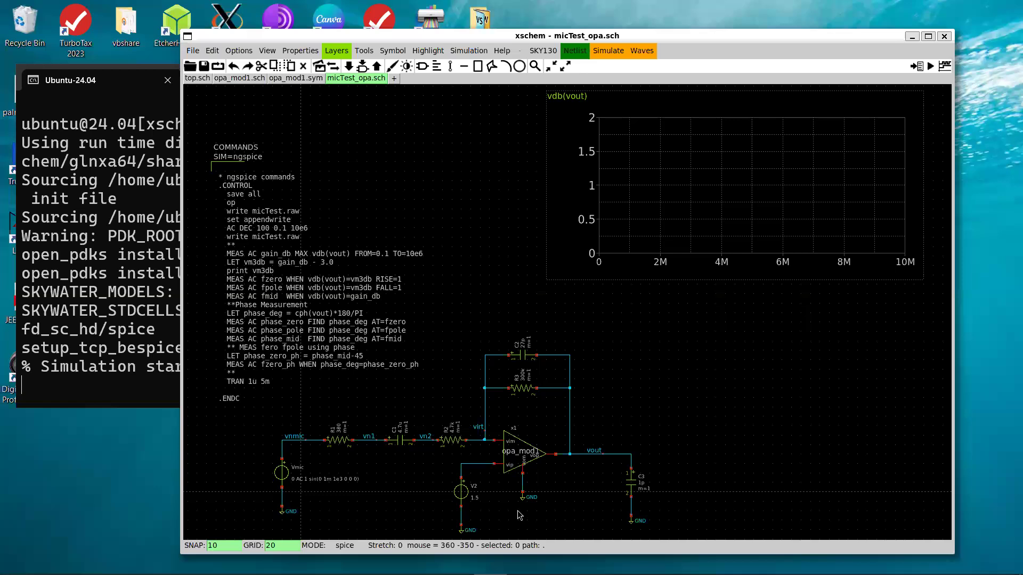
scroll(487, 502, down, 1)
scroll(488, 501, up, 2)
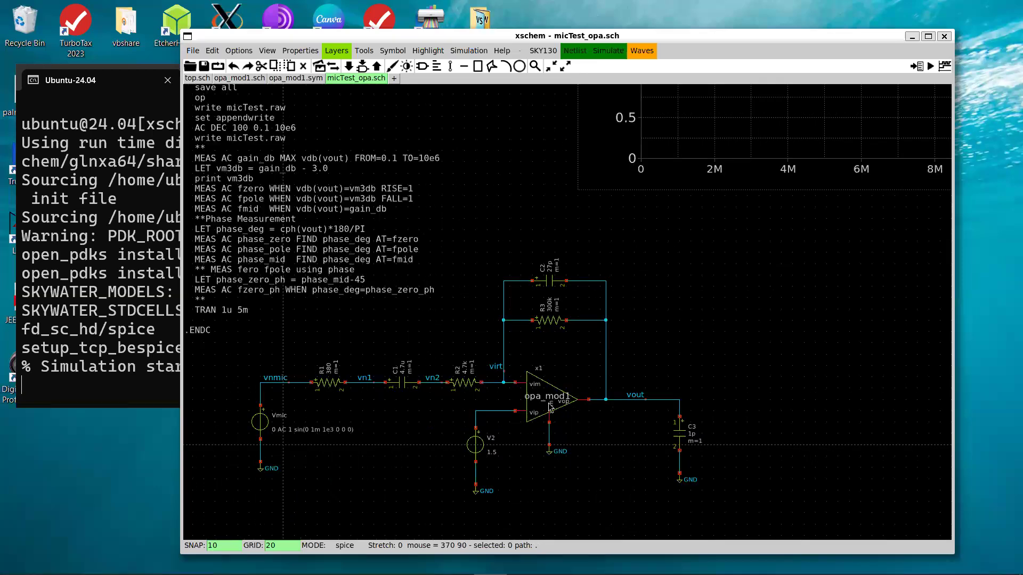
scroll(550, 408, up, 5)
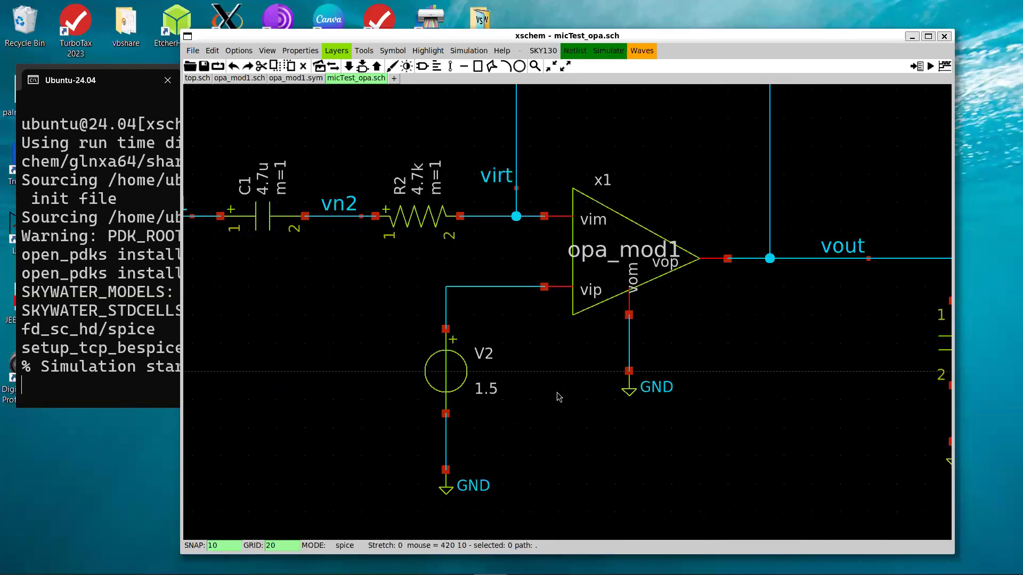
scroll(558, 397, down, 7)
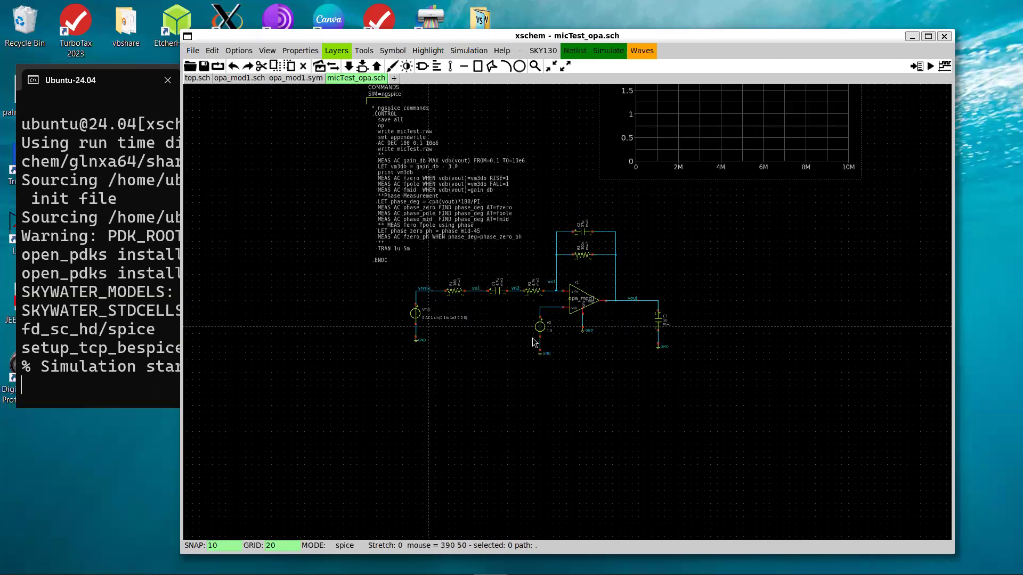
scroll(535, 340, up, 3)
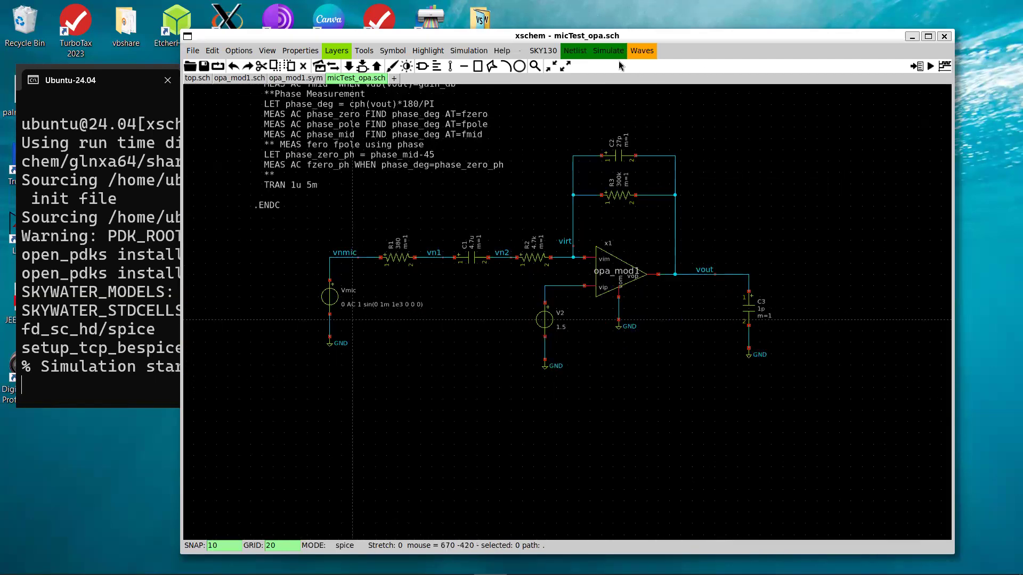
click(641, 53)
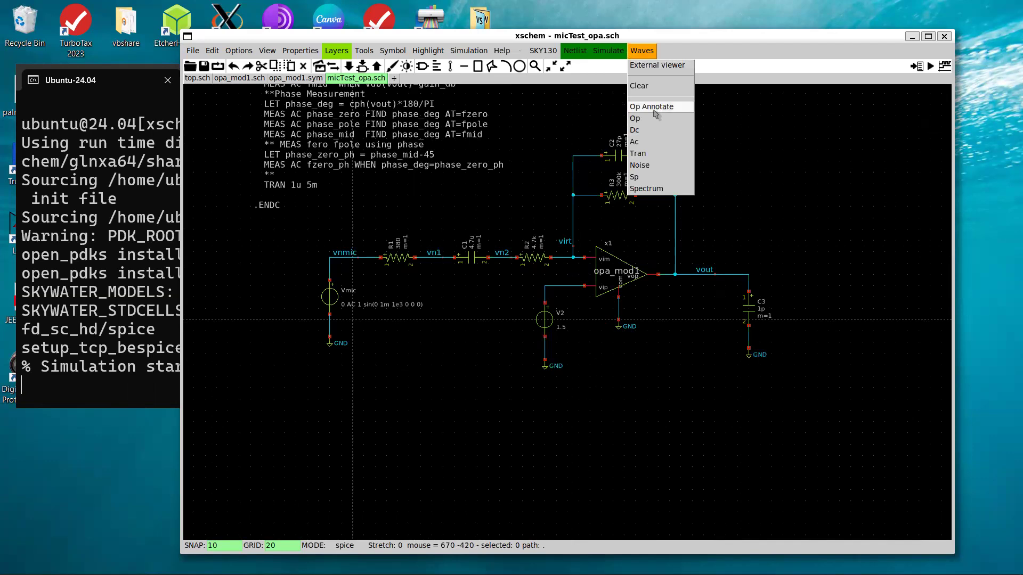
click(654, 107)
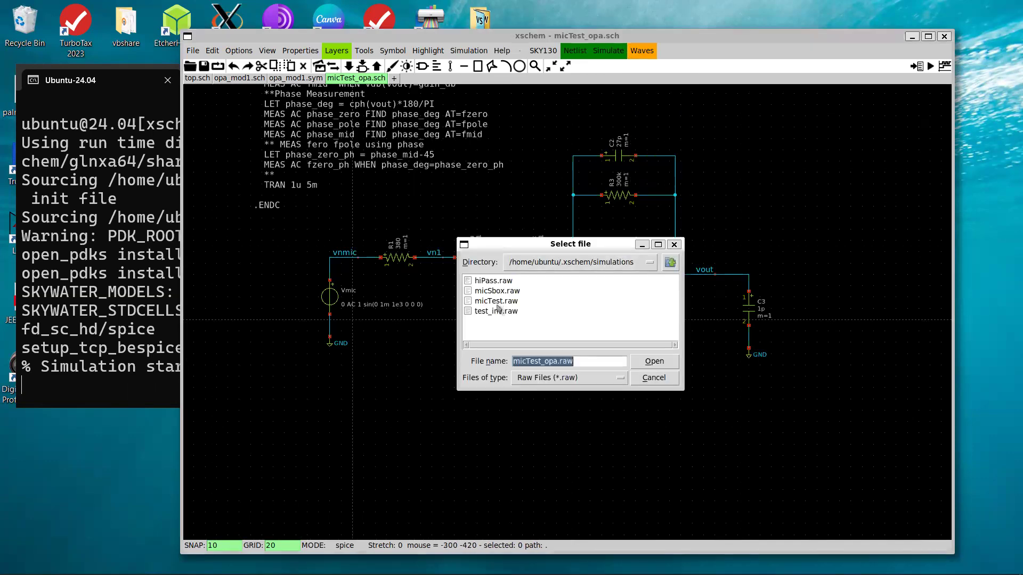
click(496, 301)
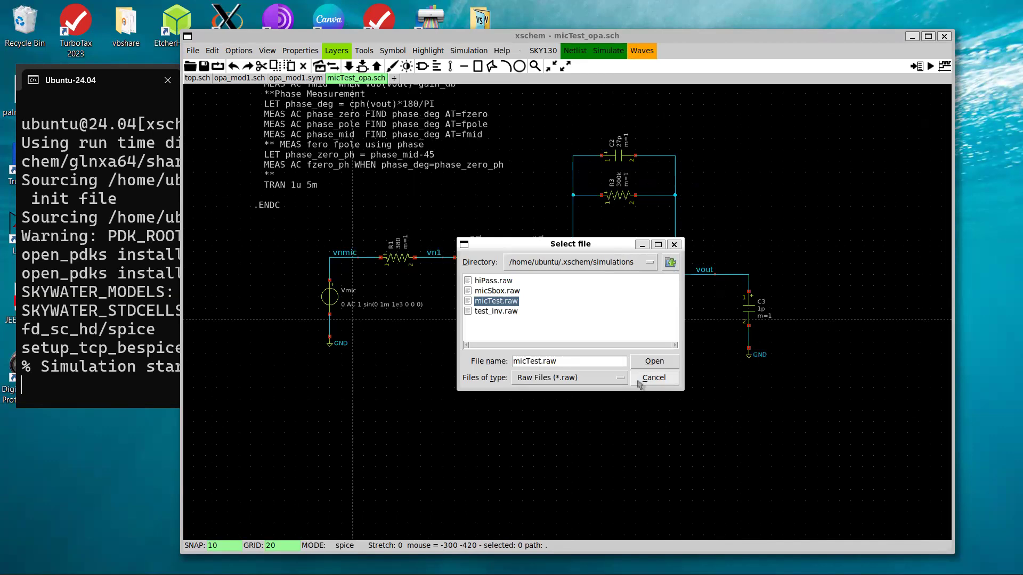
click(651, 366)
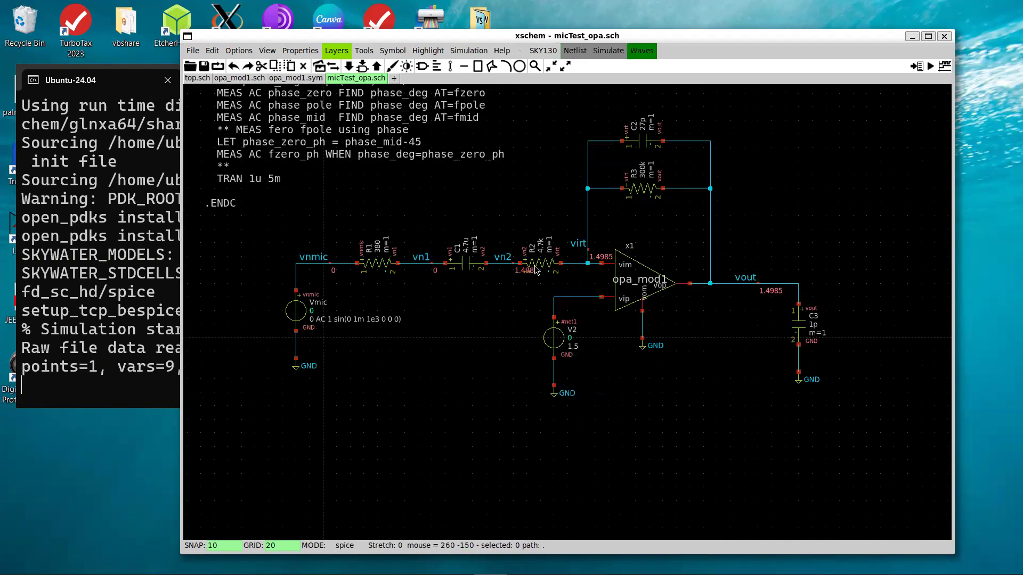
scroll(538, 269, up, 4)
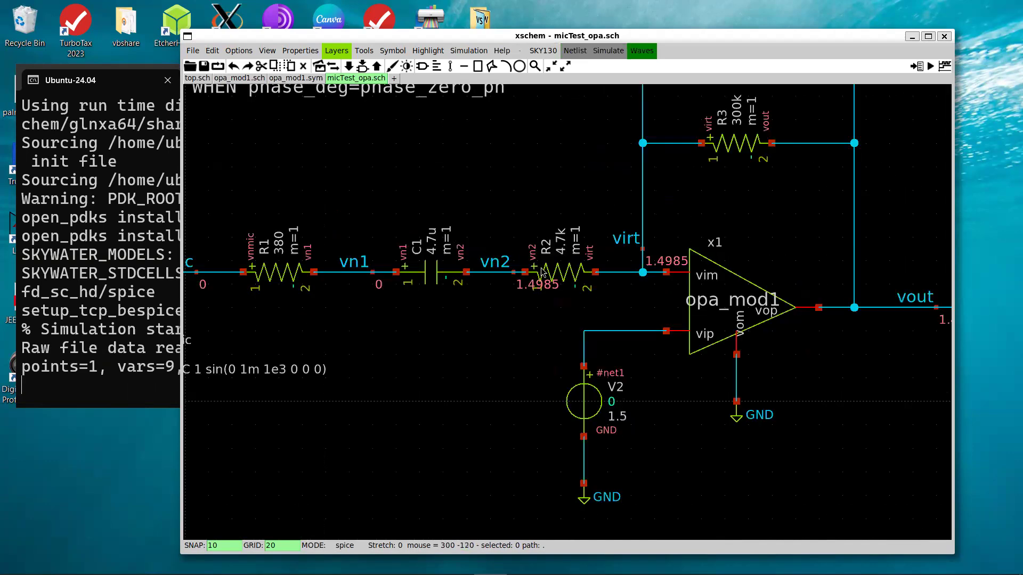
scroll(570, 312, down, 2)
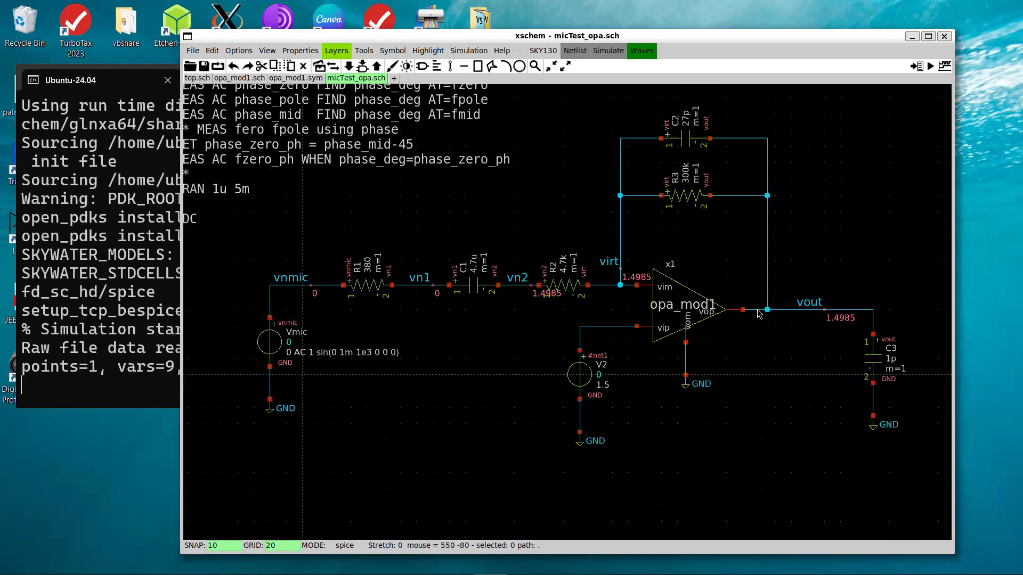
Step: In the COMMANDS block, rename the output file in both write lines to micTest_opa.raw
click(337, 107)
double_click(360, 156)
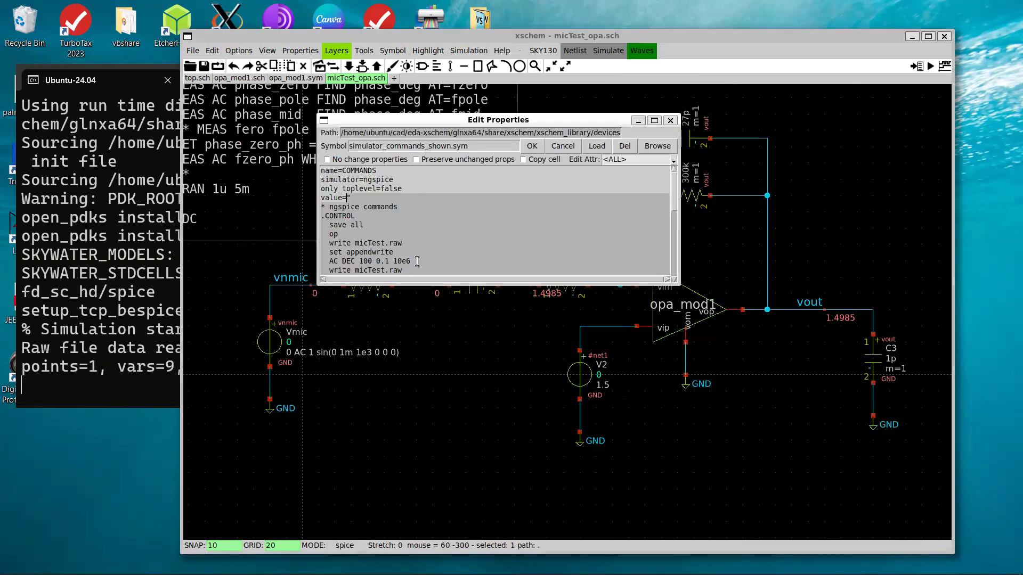
scroll(446, 209, down, 1)
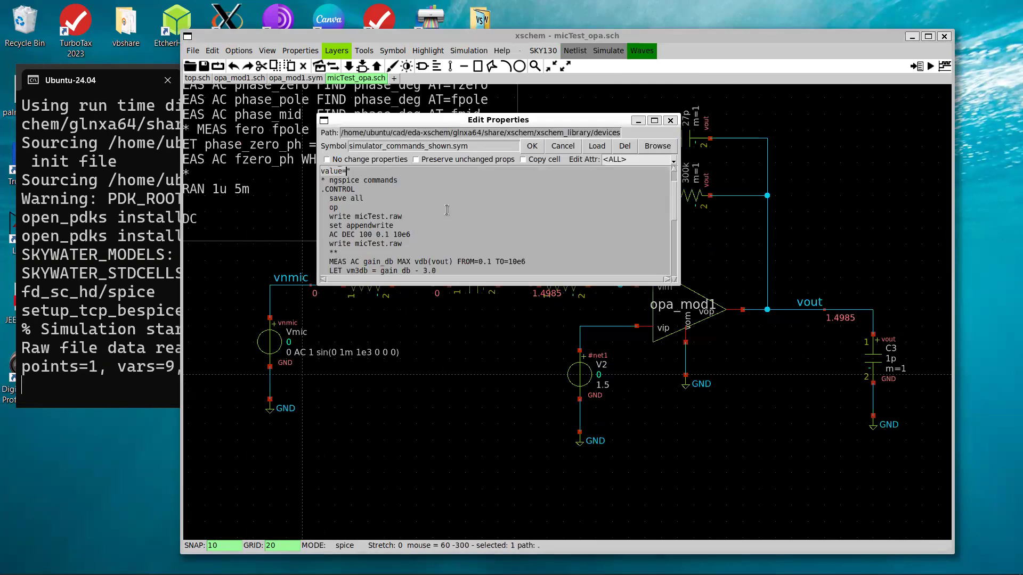
key(Down)
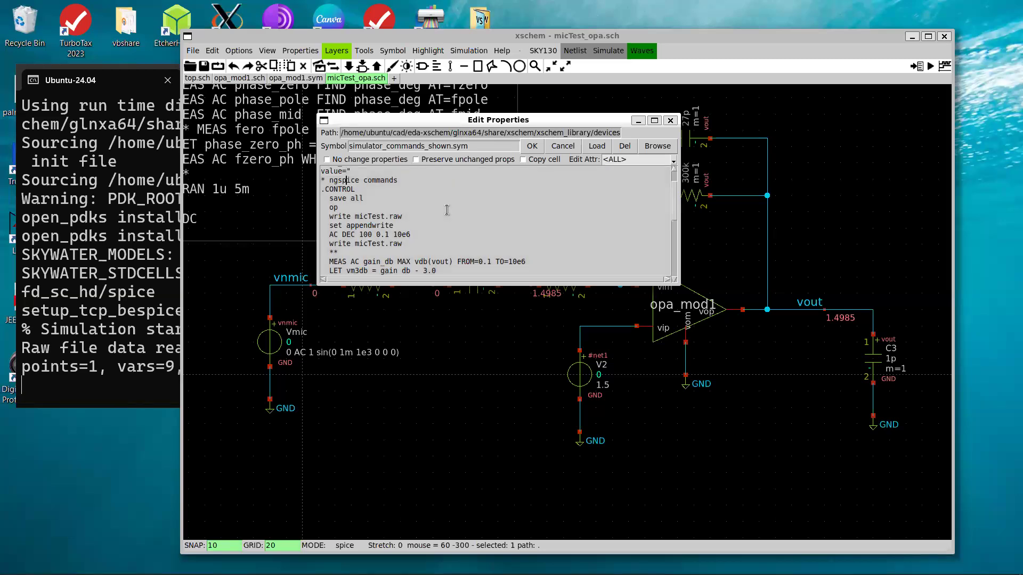
key(Down)
key(Down)
key(Right)
key(Right)
key(Right)
key(Right)
key(Right)
key(Right)
key(Right)
key(Right)
text(_opa)
key(Left)
key(Left)
key(Left)
text(_opa)
Step: Comment out the TRAN 1u 5m line in the COMMANDS block with ** and apply the property changes
key(Down)
key(Down)
key(Down)
key(Down)
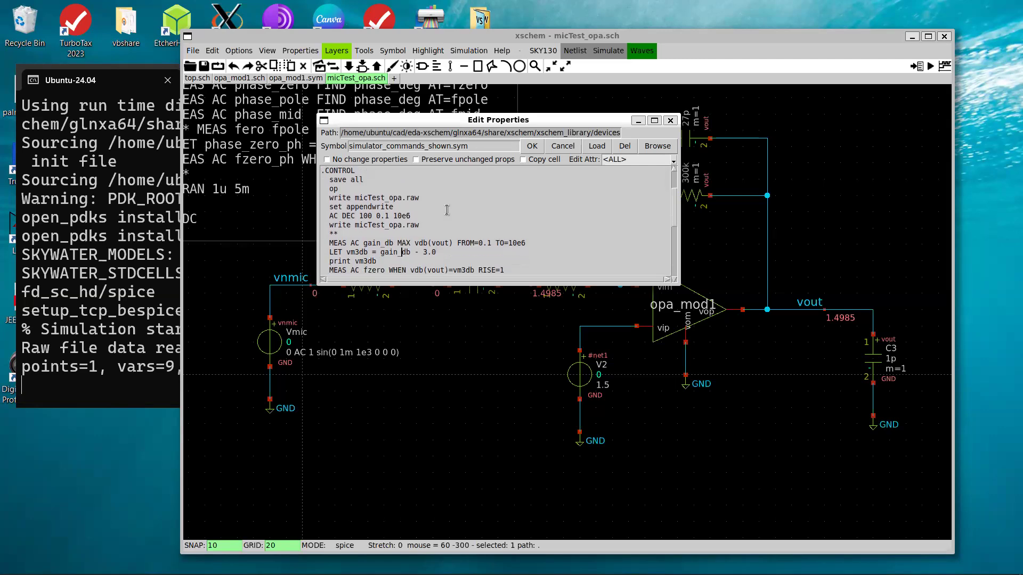
key(Down)
key(Down)
key(Down)
key(Down)
key(Down)
key(Down)
key(Down)
key(Down)
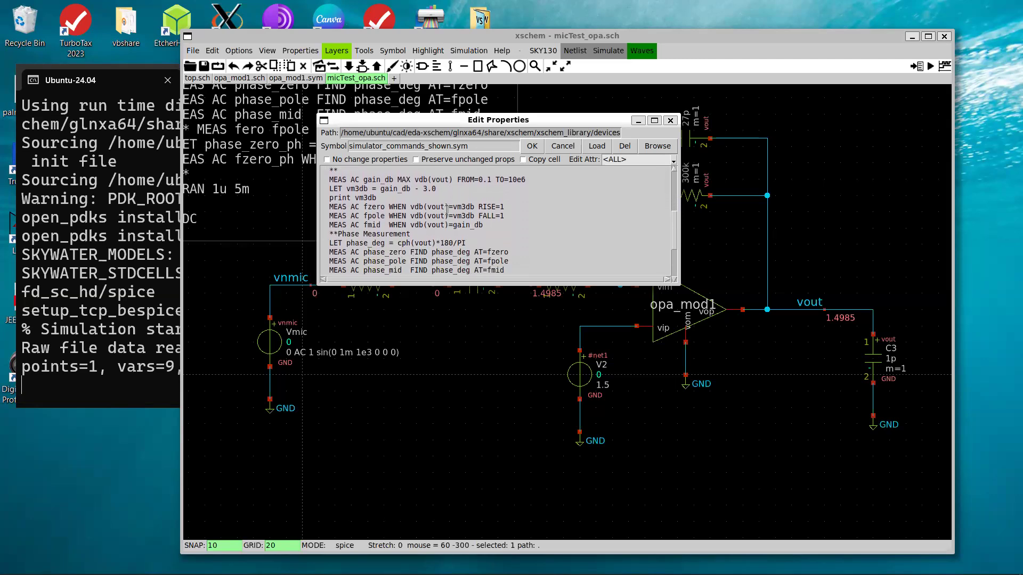
key(Down)
key(Down)
key(Down)
key(Down)
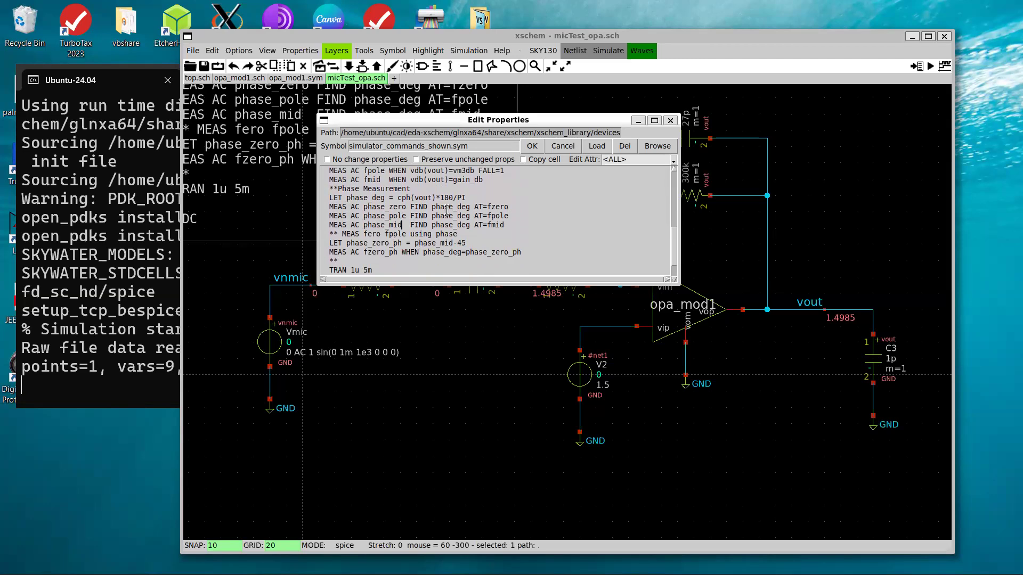
key(Down)
key(Down)
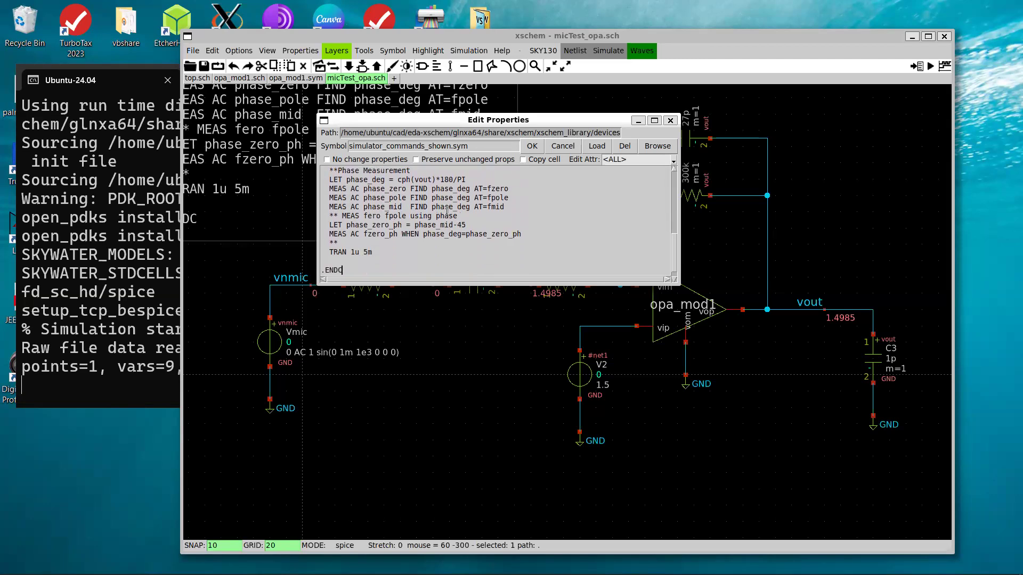
key(Left)
key(Left)
key(Left)
key(Left)
key(Home)
text(**)
key(BackSpace)
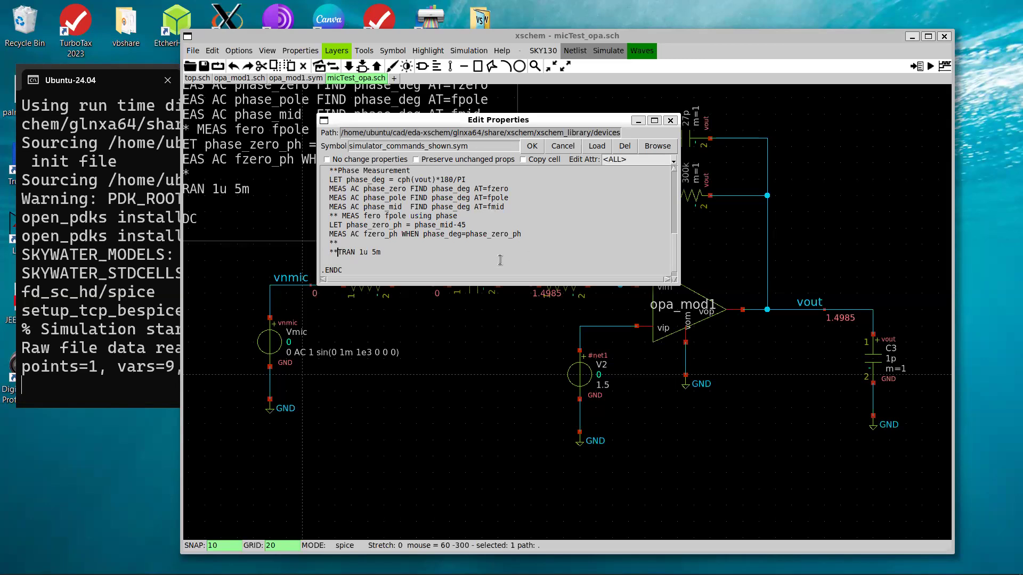
click(534, 149)
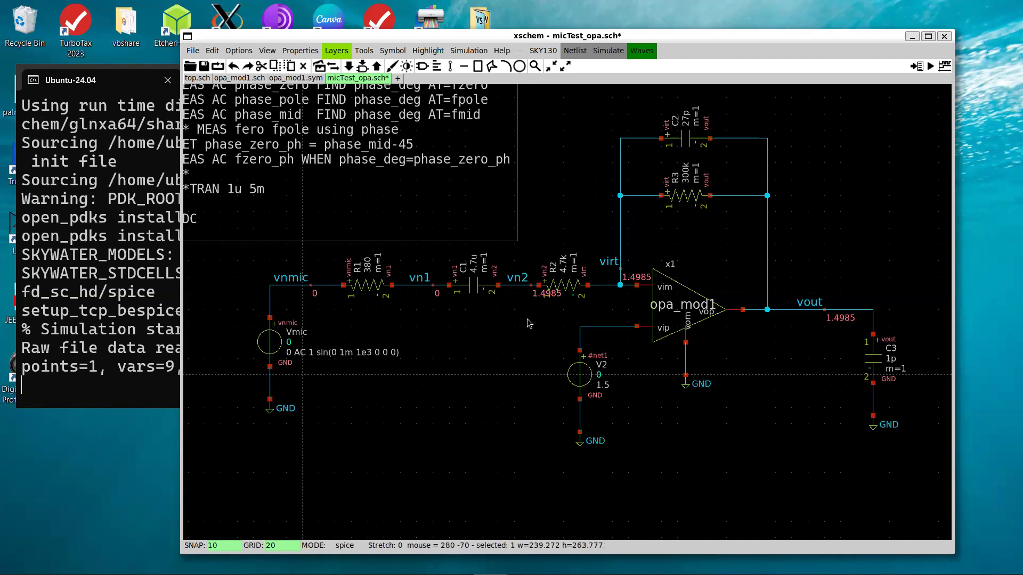
Step: Regenerate the netlist of micTest_opa.sch and run the ngspice simulation again
click(575, 51)
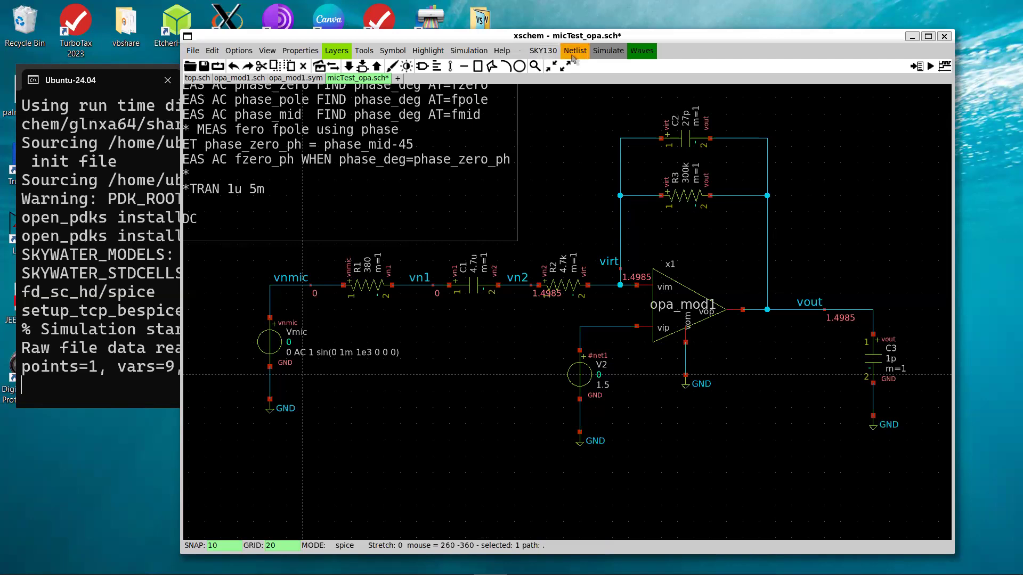
click(605, 56)
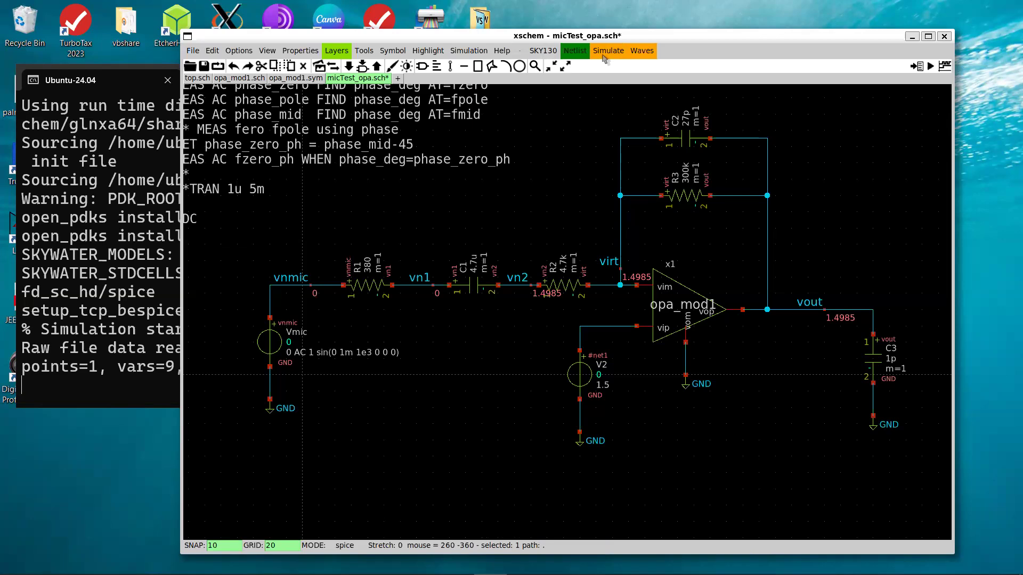
click(602, 55)
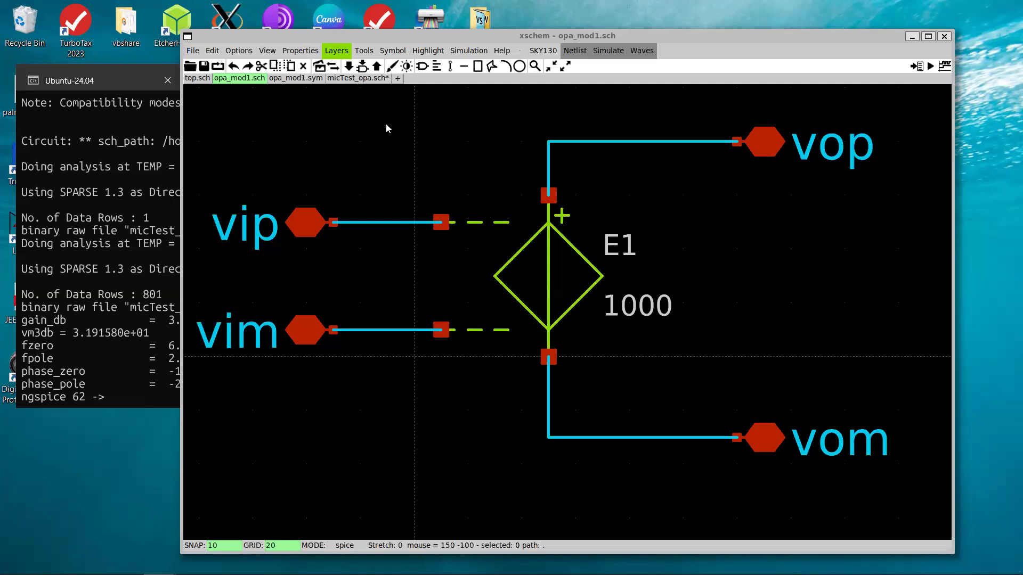
Step: Review the pins of the opa_mod1.sym symbol and how the op-amp is connected in micTest_opa.sch
click(392, 50)
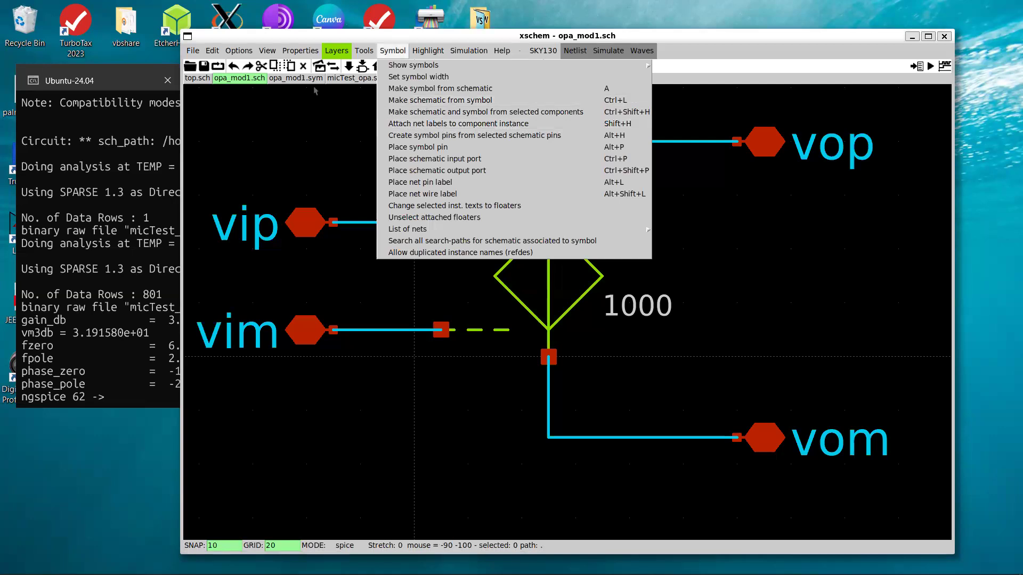
click(289, 79)
click(290, 78)
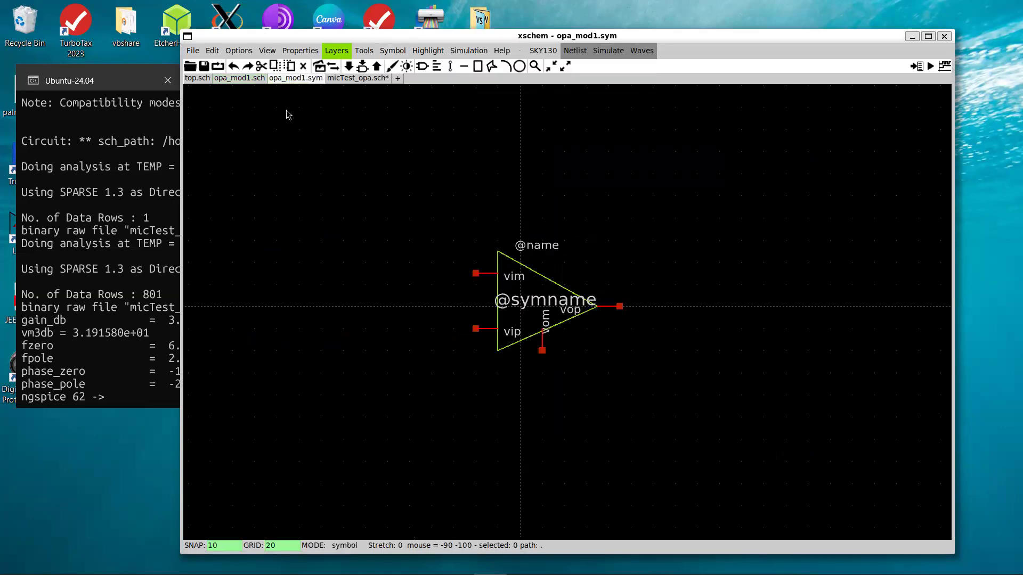
key(f)
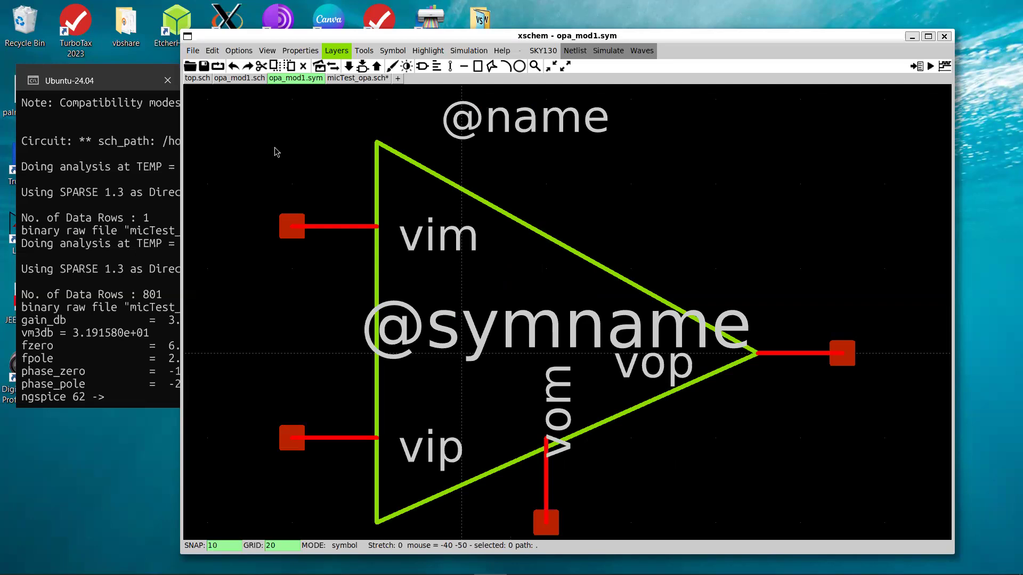
click(364, 78)
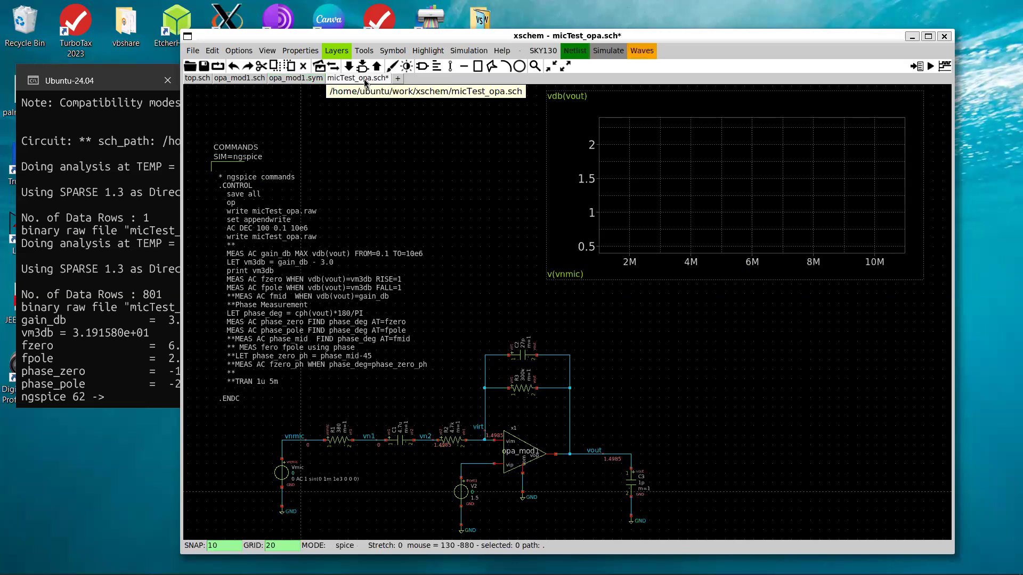
key(ctrl+z)
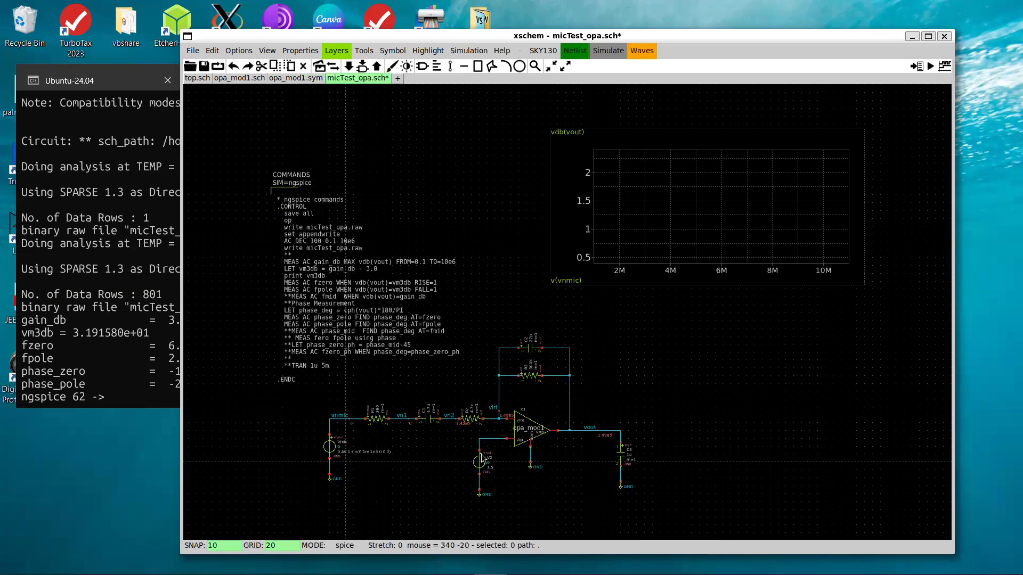
scroll(482, 457, up, 5)
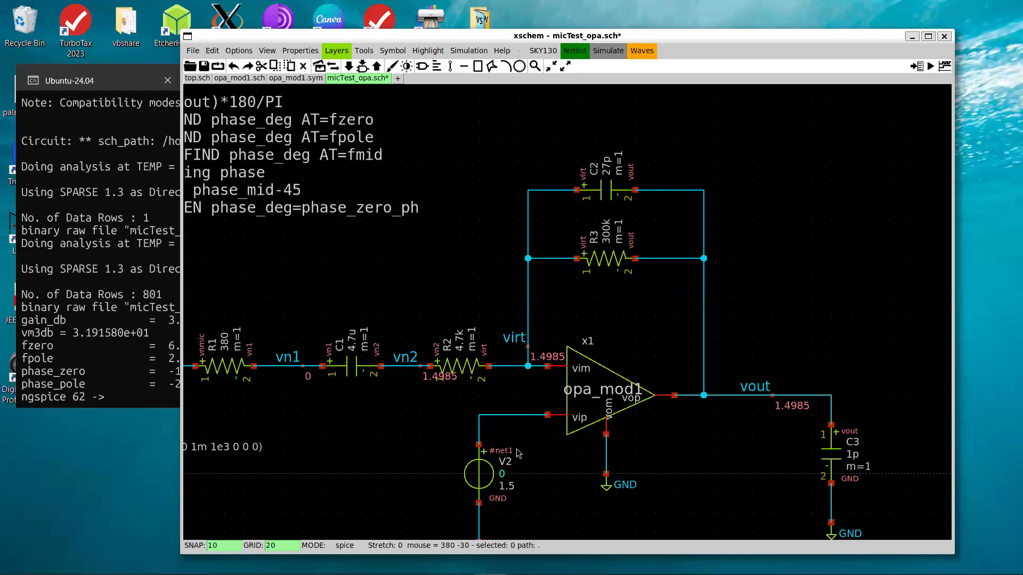
key(f)
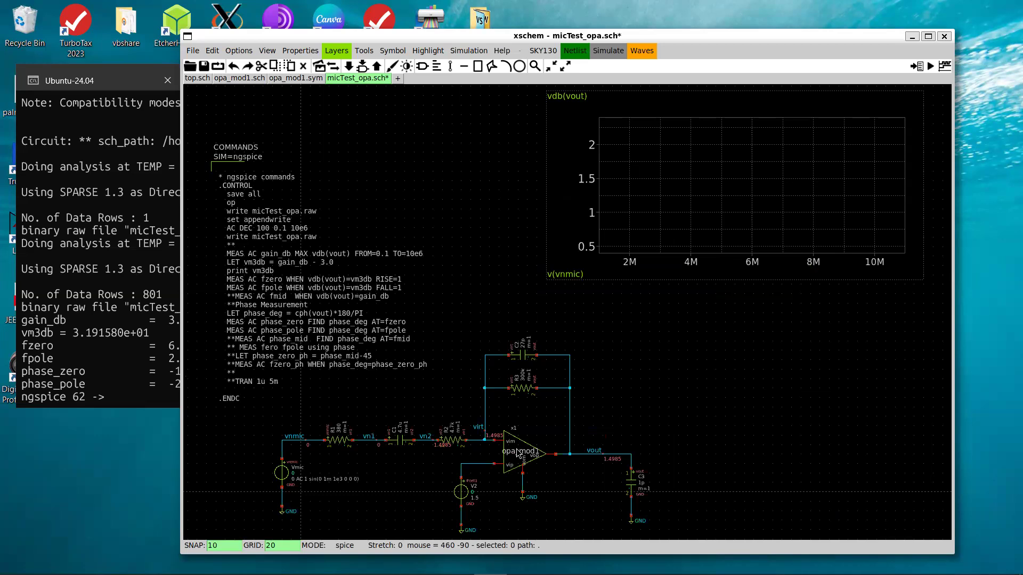
Step: Switch to the terminal running the simulation and quit ngspice
click(95, 268)
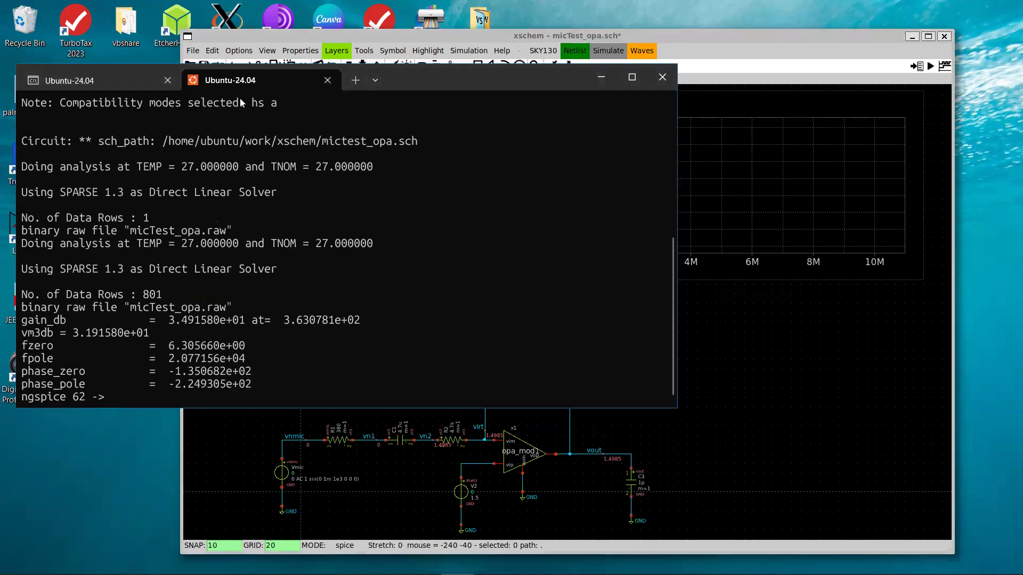
text(quit)
key(Return)
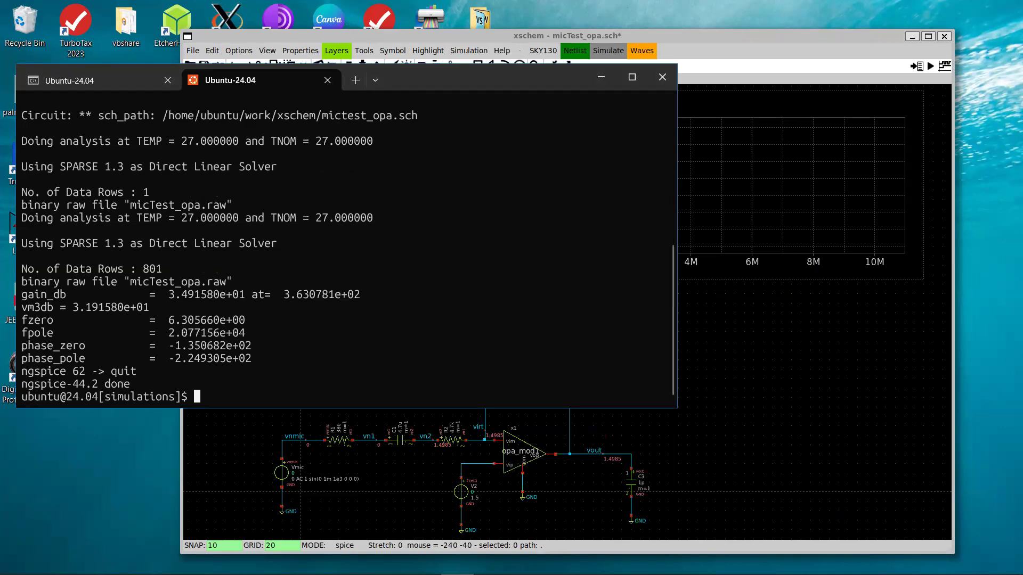
Step: List the simulations folder, open micTest_opa.spice in vim and enlarge the terminal text to read the netlist
text(ls)
key(Return)
text(vim mic)
key(Tab)
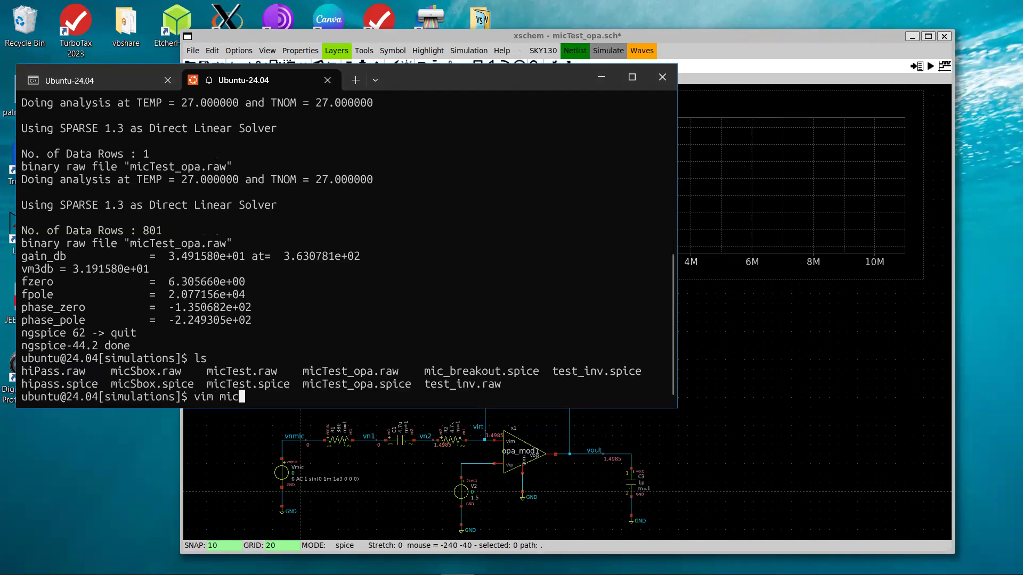
text(Test)
key(Tab)
text(_opa.spice)
key(Return)
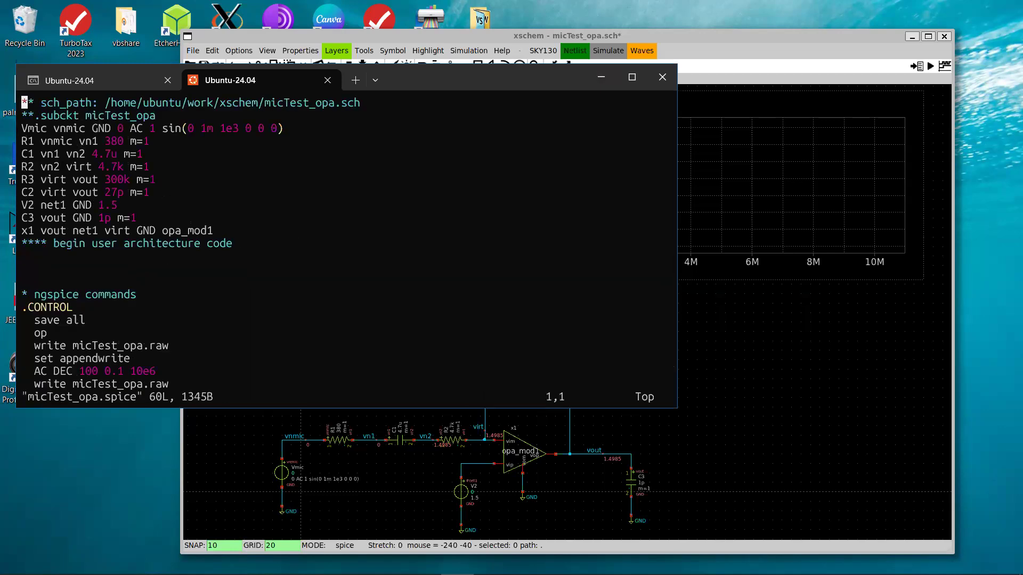
key(ctrl+equal)
key(ctrl+equal)
key(ctrl+equal)
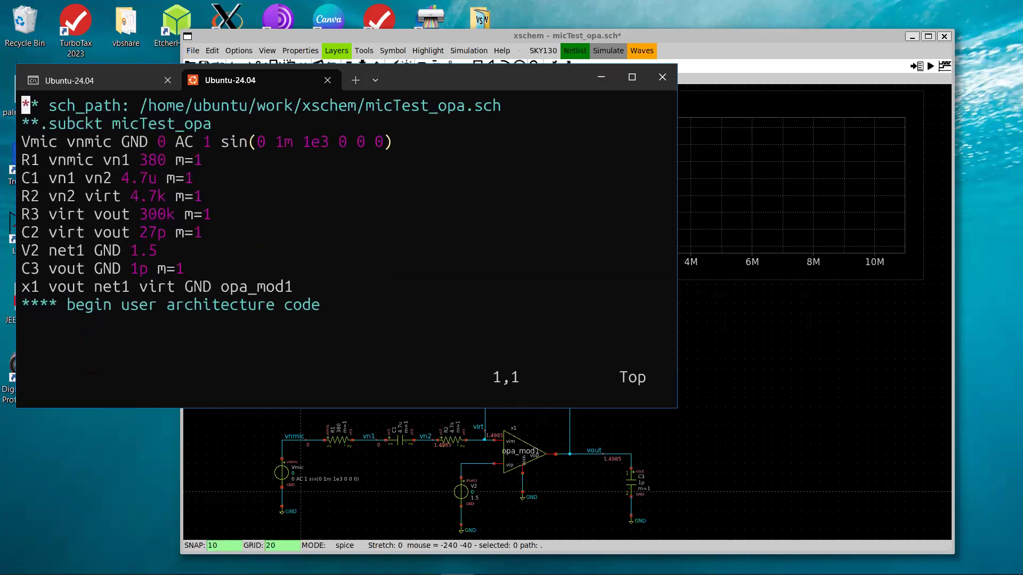
Step: Examine the component lines of the micTest_opa netlist down to the x1 instance of opa_mod1 and its node order
key(Down)
key(Down)
key(Down)
key(Down)
key(Down)
key(Down)
key(Down)
key(Down)
key(Down)
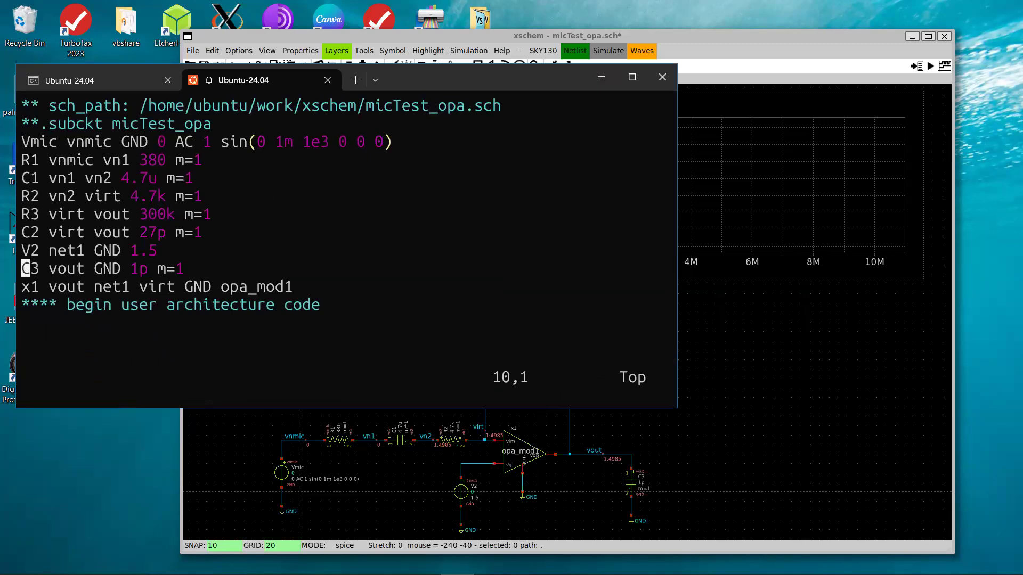
key(Down)
key(Down)
key(Up)
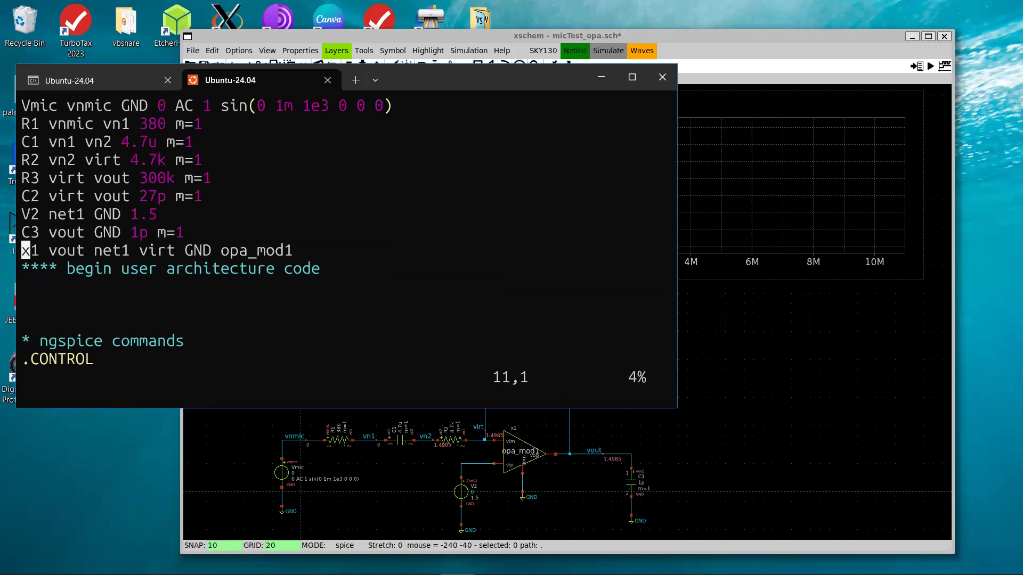
Step: Read through the ngspice commands to the opa_mod1 subcircuit definition at the end of the netlist, checking its pin order and E1 source
key(j)
key(j)
key(j)
key(j)
key(j)
key(j)
key(j)
key(j)
key(j)
key(j)
key(j)
key(j)
key(j)
key(j)
key(j)
key(j)
key(j)
key(j)
key(j)
key(j)
key(j)
key(j)
key(j)
key(j)
key(j)
key(j)
key(j)
key(j)
key(j)
key(j)
key(j)
key(j)
key(j)
key(j)
key(j)
key(j)
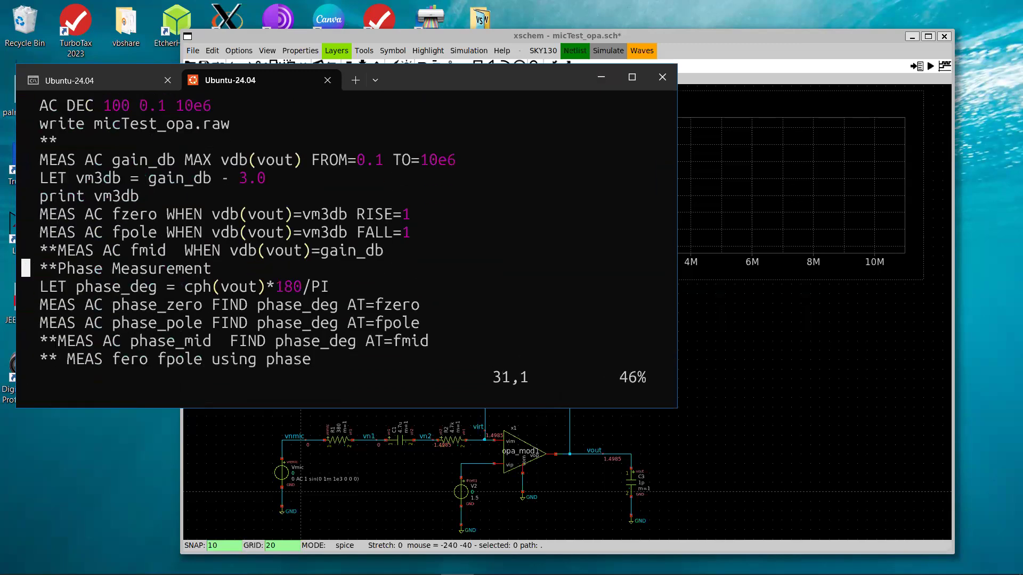
key(j)
key(j)
key(j)
key(j)
key(j)
key(j)
key(j)
key(j)
key(j)
key(j)
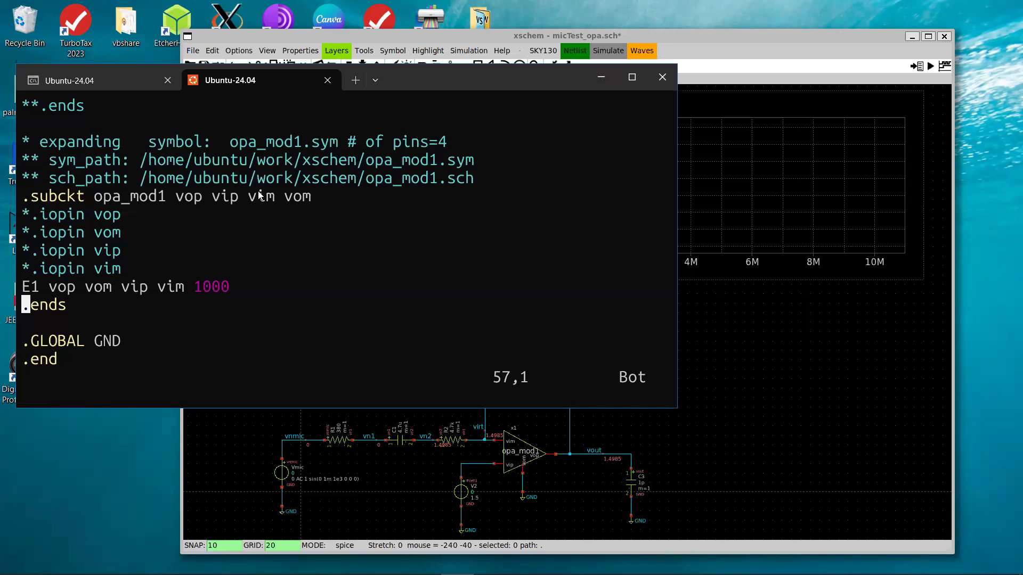
Step: Quit vim without saving, switch back to the micTest_opa.sch schematic in xschem and select the opa_mod1 op-amp x1
text(:q)
key(Return)
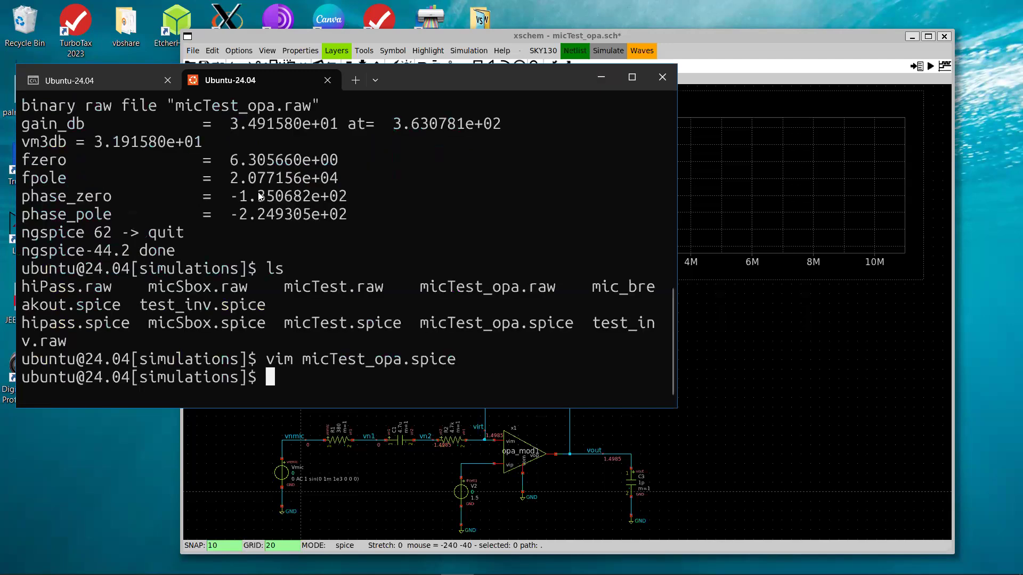
key(Return)
click(741, 390)
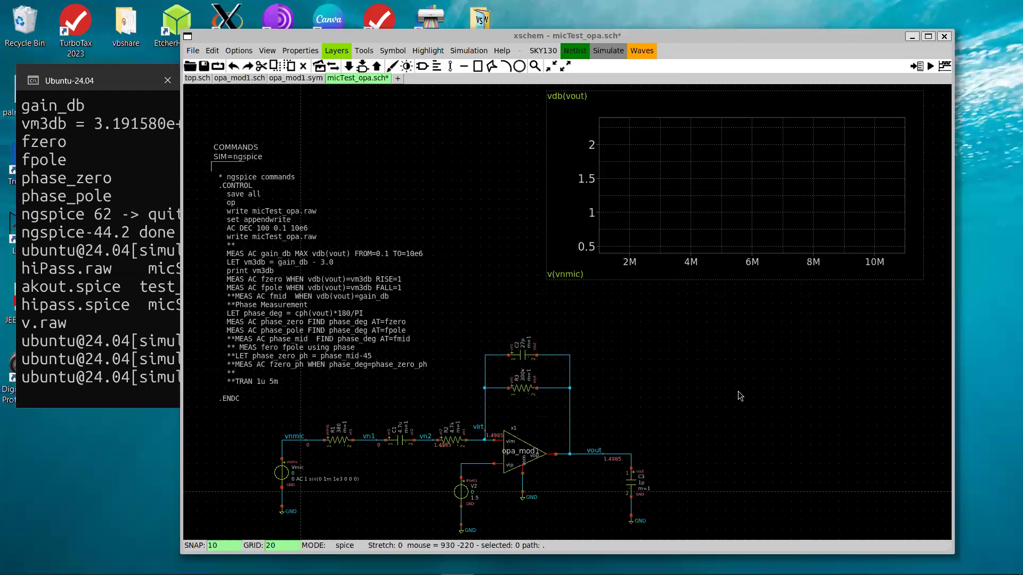
click(524, 450)
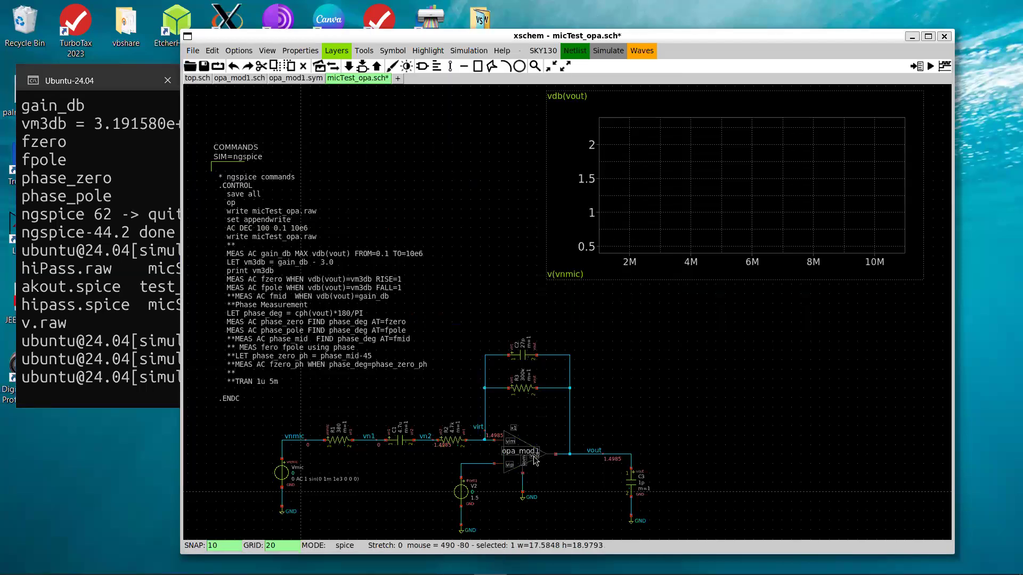